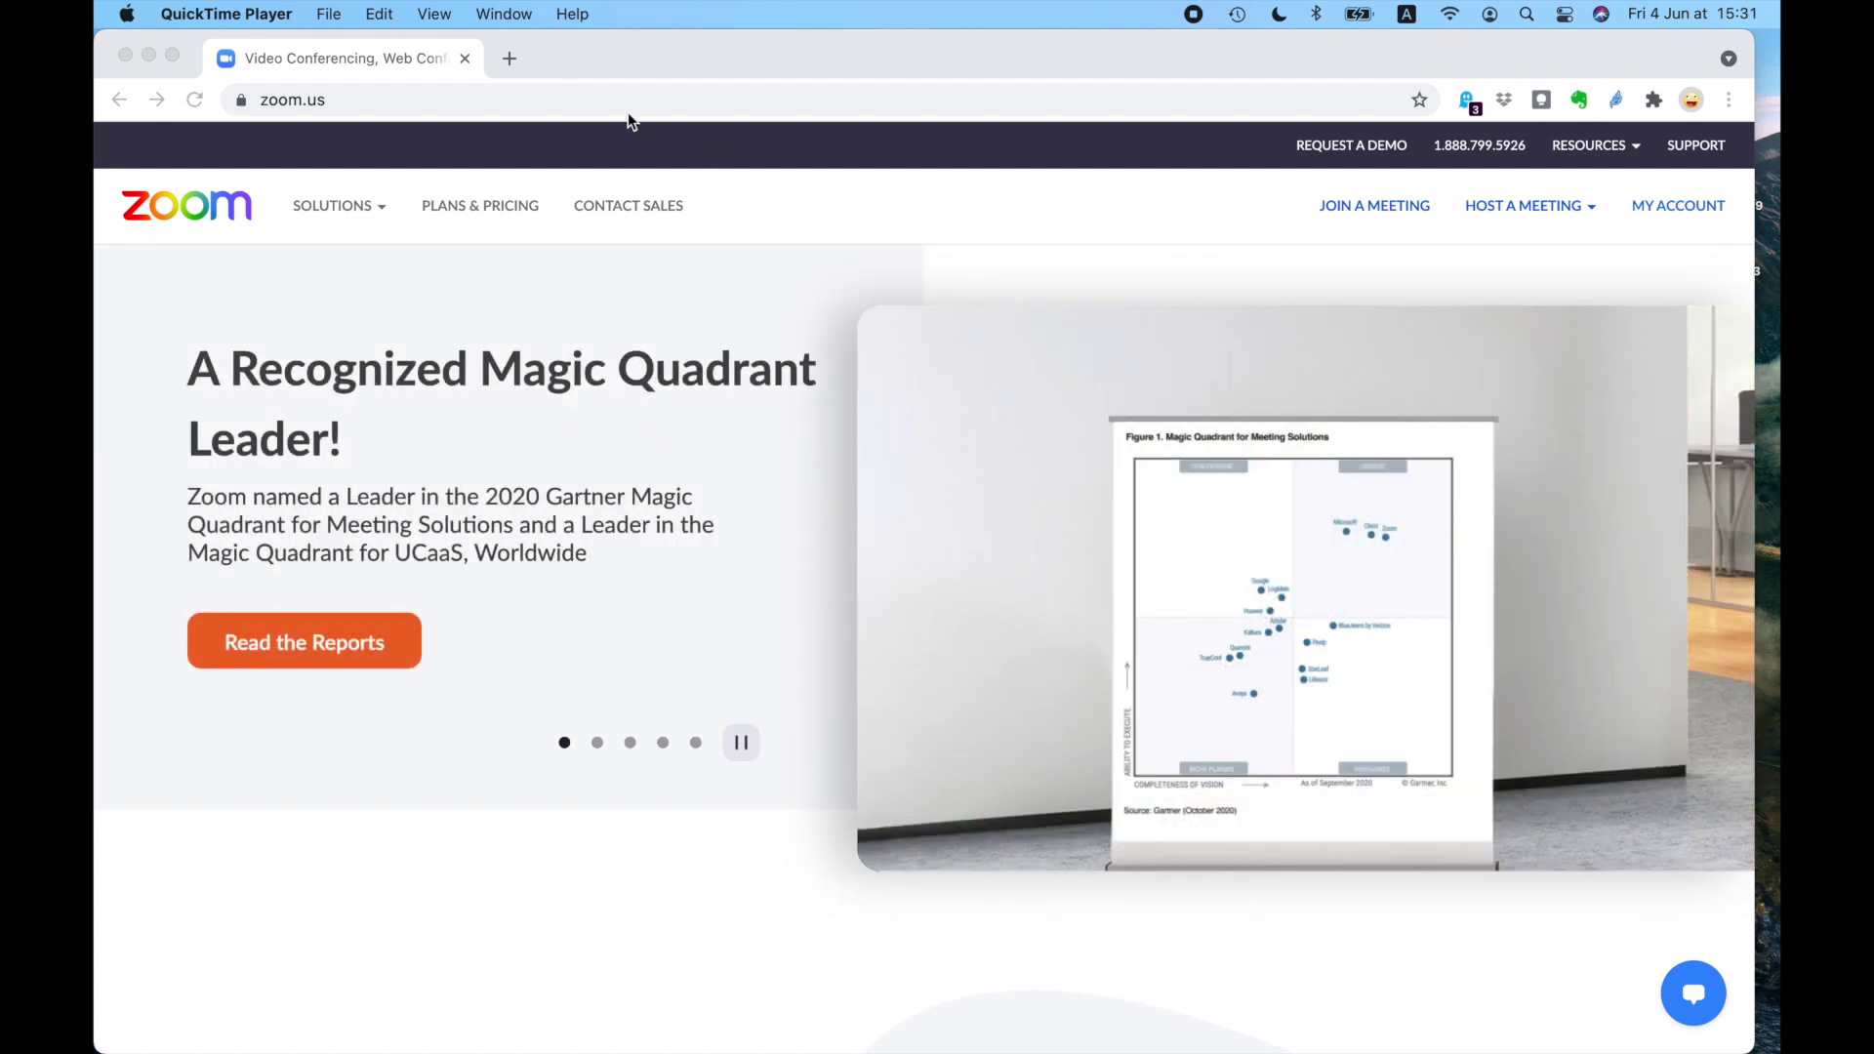
- Open the Zoom account settings and go to the Allow livestreaming of meetings option under In Meeting (Advanced)
{"action": "left_click", "coordinate": [521, 97]}
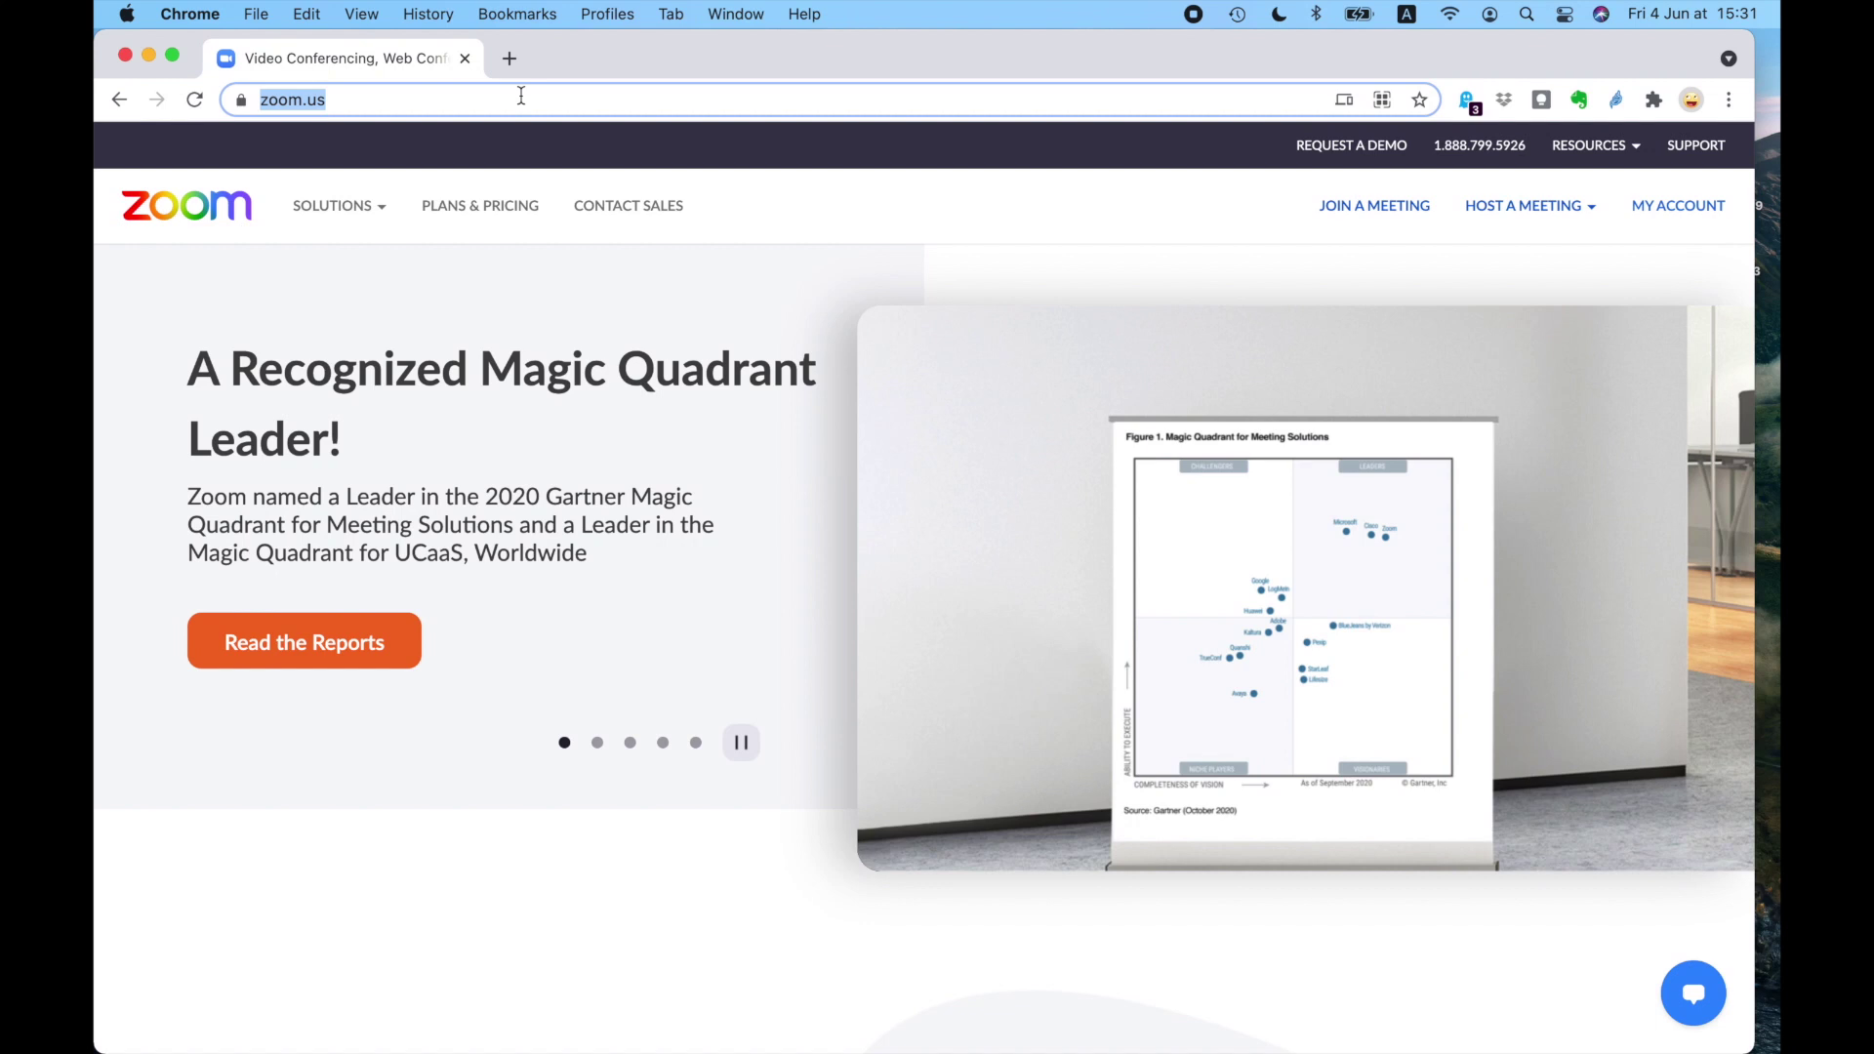
{"action": "left_click", "coordinate": [1667, 219]}
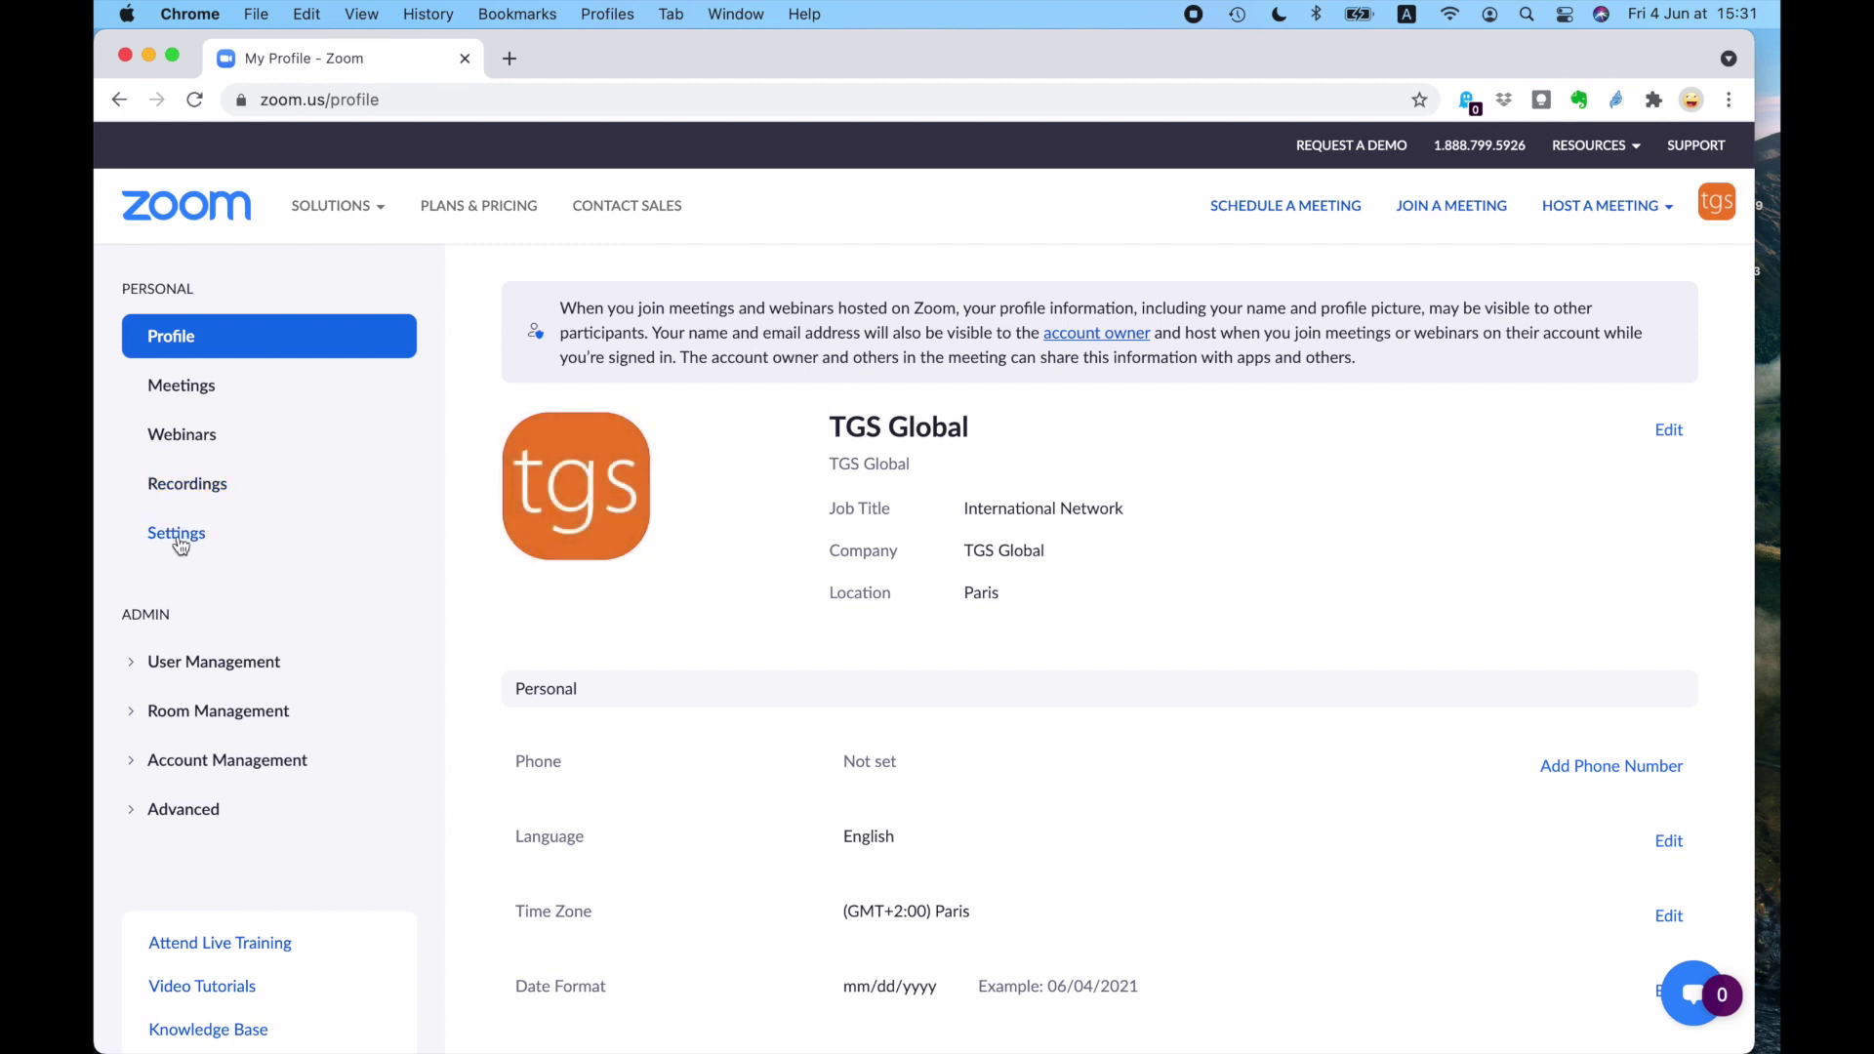
{"action": "left_click", "coordinate": [177, 537]}
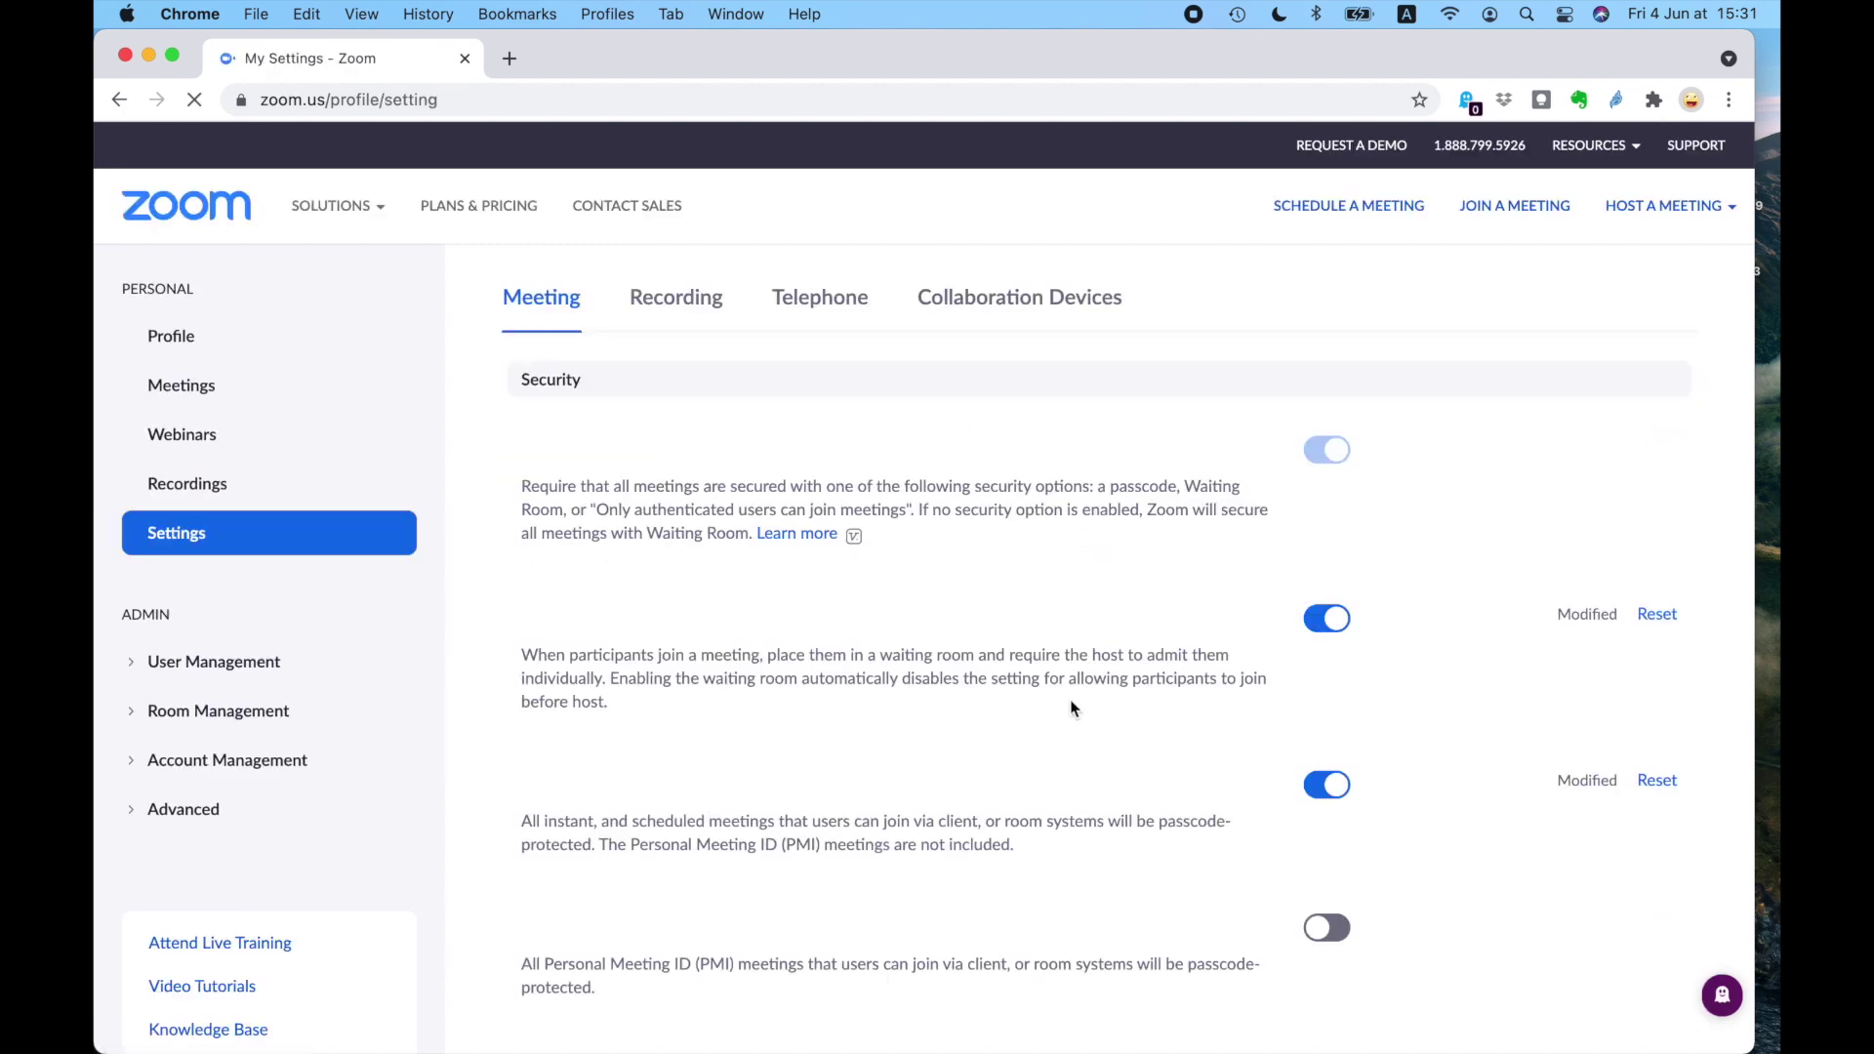
{"action": "scroll", "coordinate": [1085, 693], "scroll_direction": "down", "scroll_amount": 15}
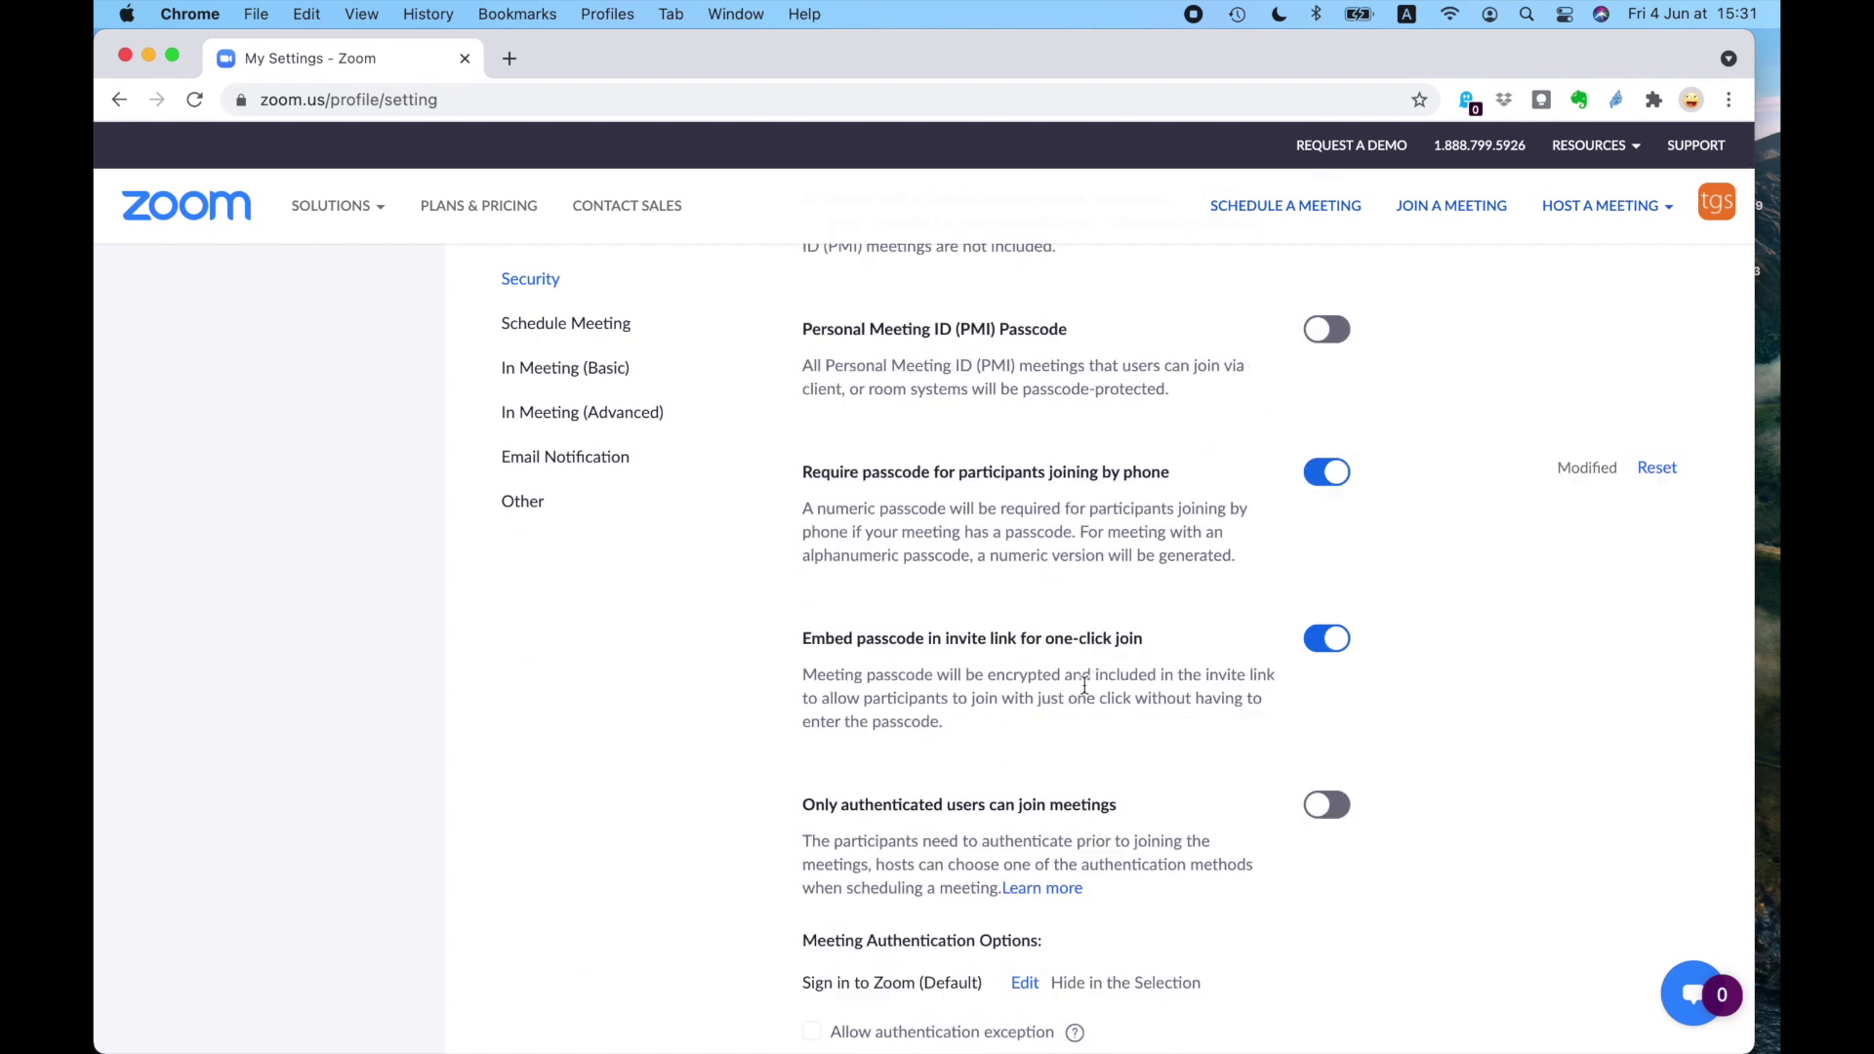
{"action": "scroll", "coordinate": [1086, 693], "scroll_direction": "down", "scroll_amount": 20}
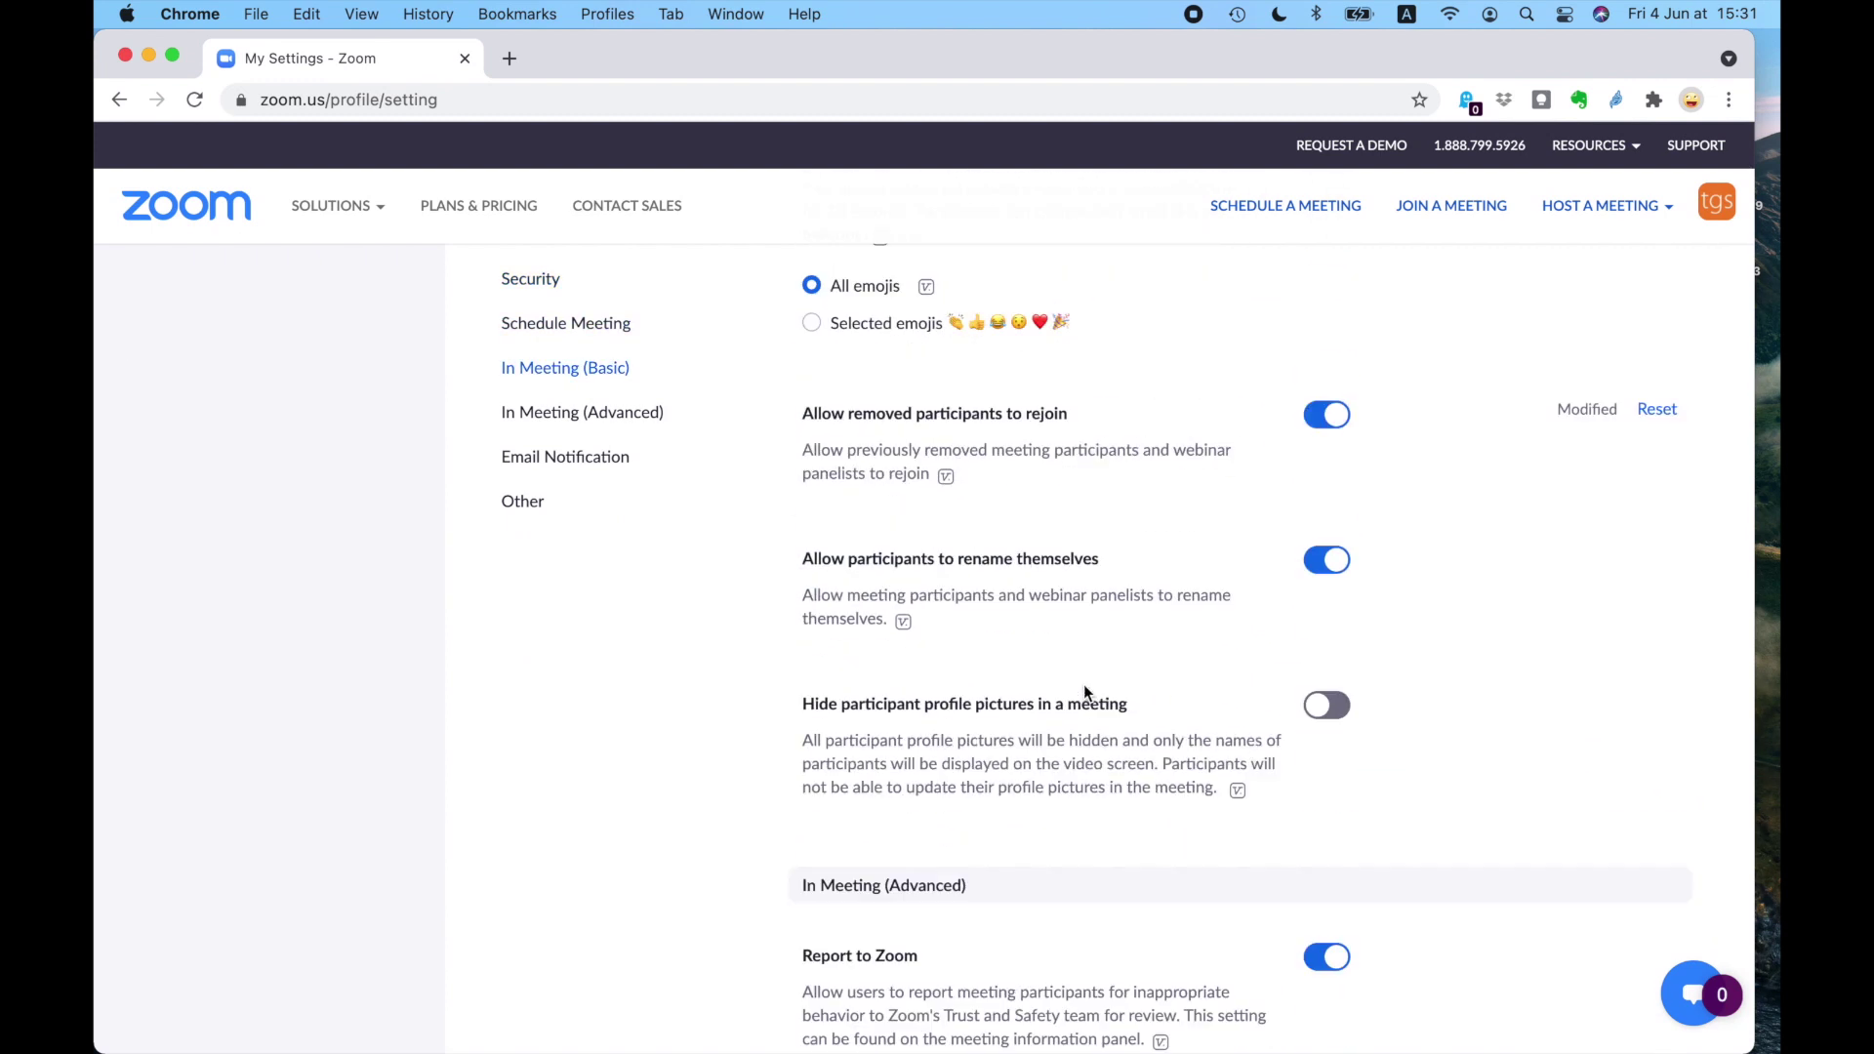
{"action": "scroll", "coordinate": [1085, 693], "scroll_direction": "down", "scroll_amount": 15}
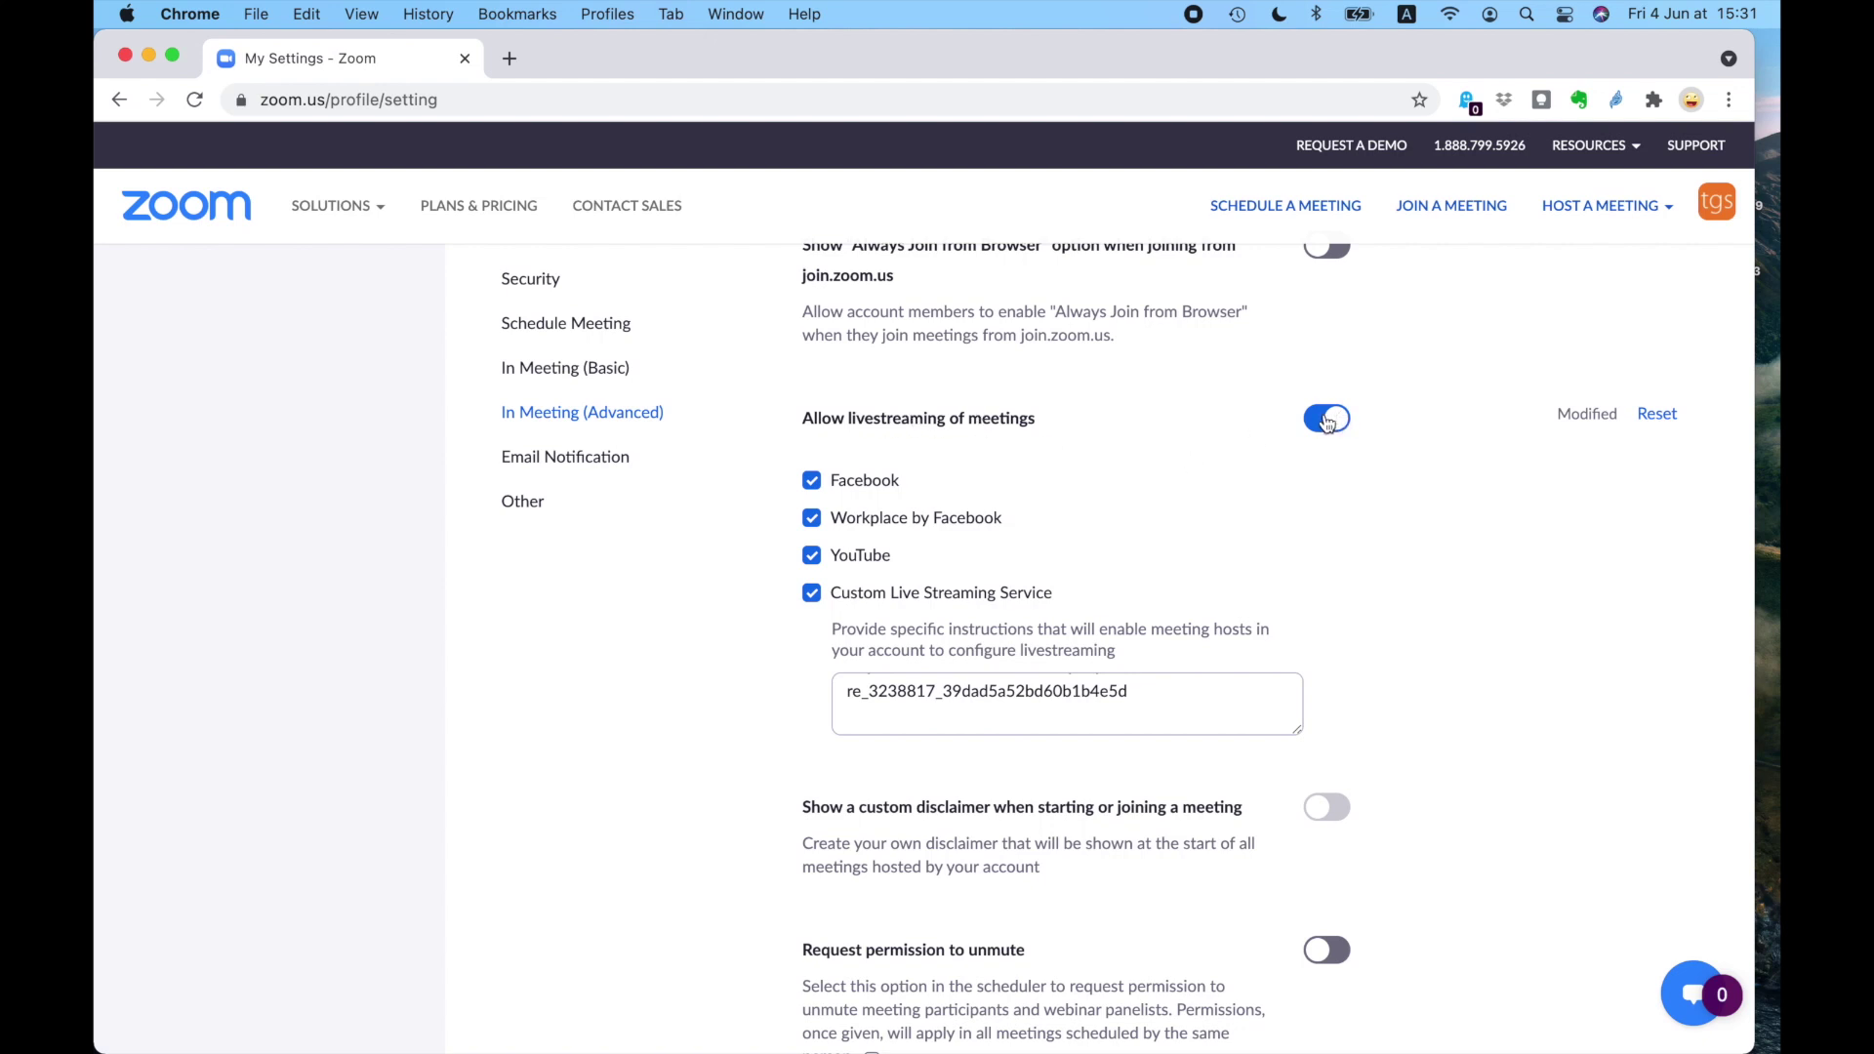
- Disable Facebook and Workplace by Facebook as livestreaming services, keeping YouTube and Custom Live Streaming Service, and save the settings
{"action": "left_click", "coordinate": [1175, 694]}
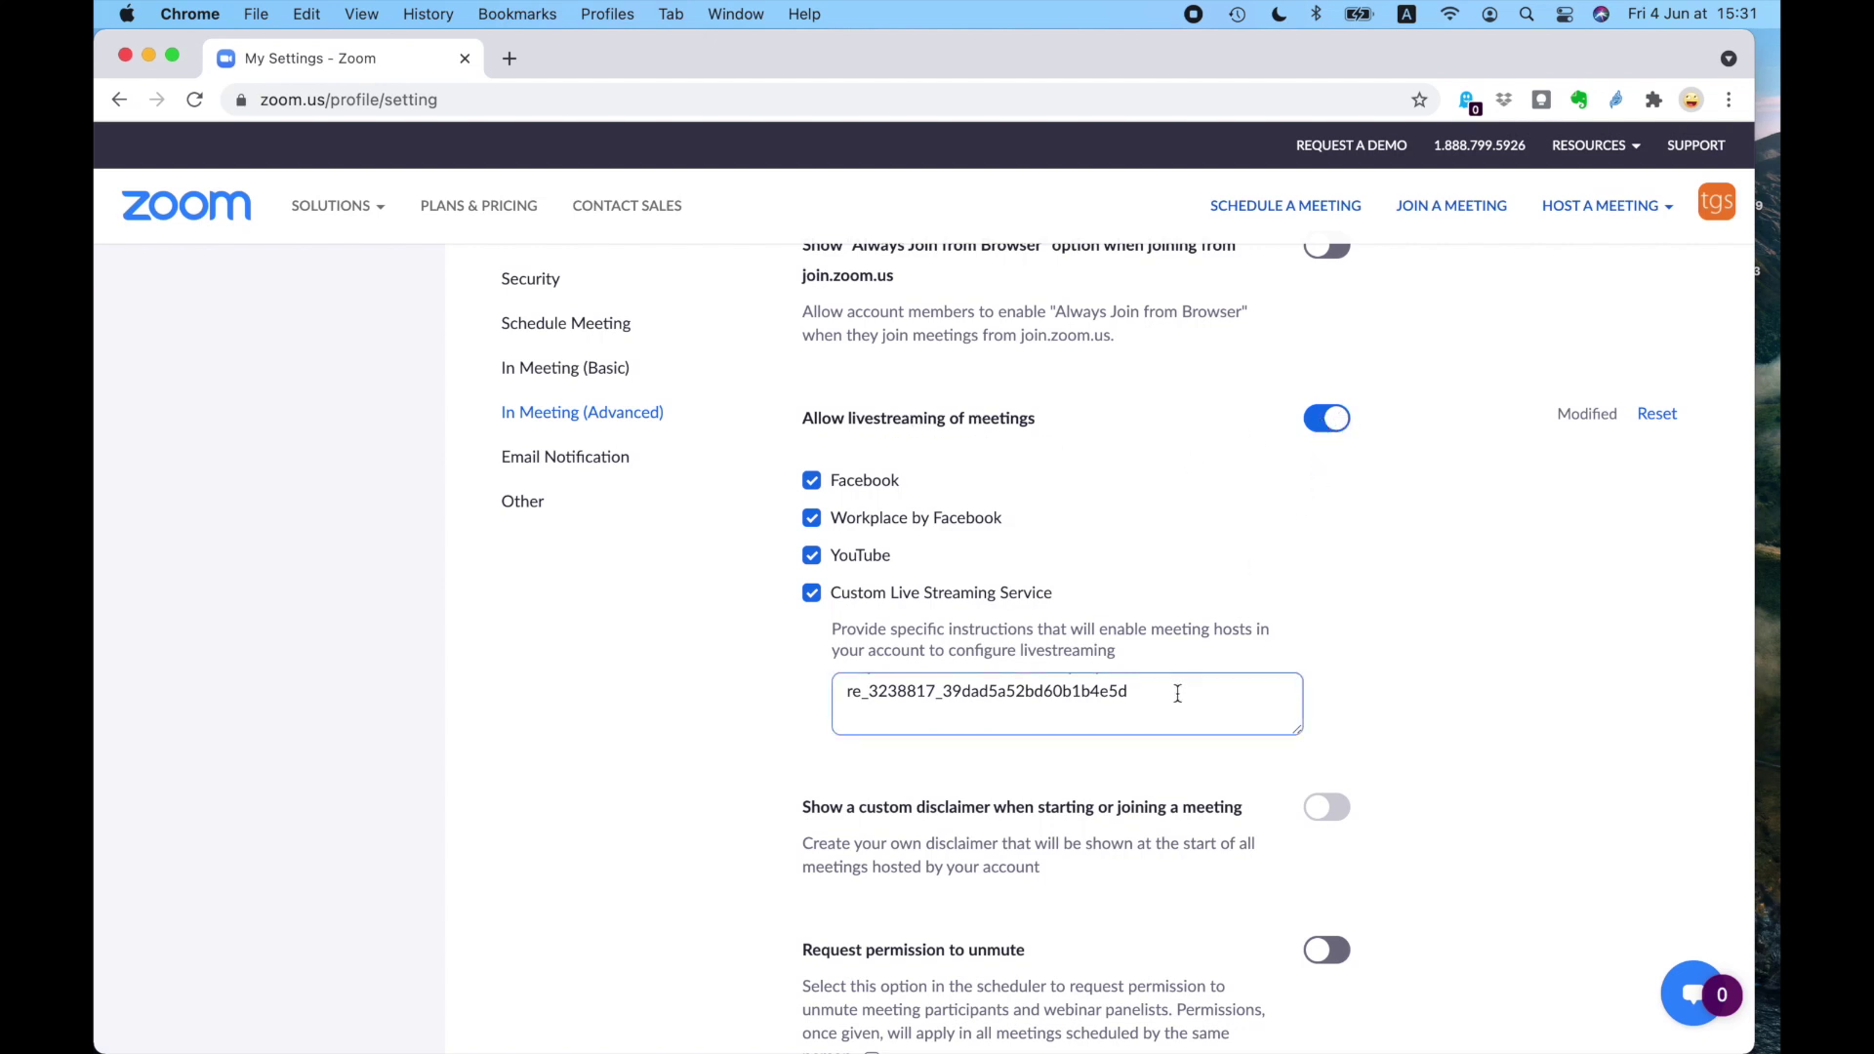
{"action": "right_click", "coordinate": [1171, 694]}
{"action": "left_click", "coordinate": [1115, 708]}
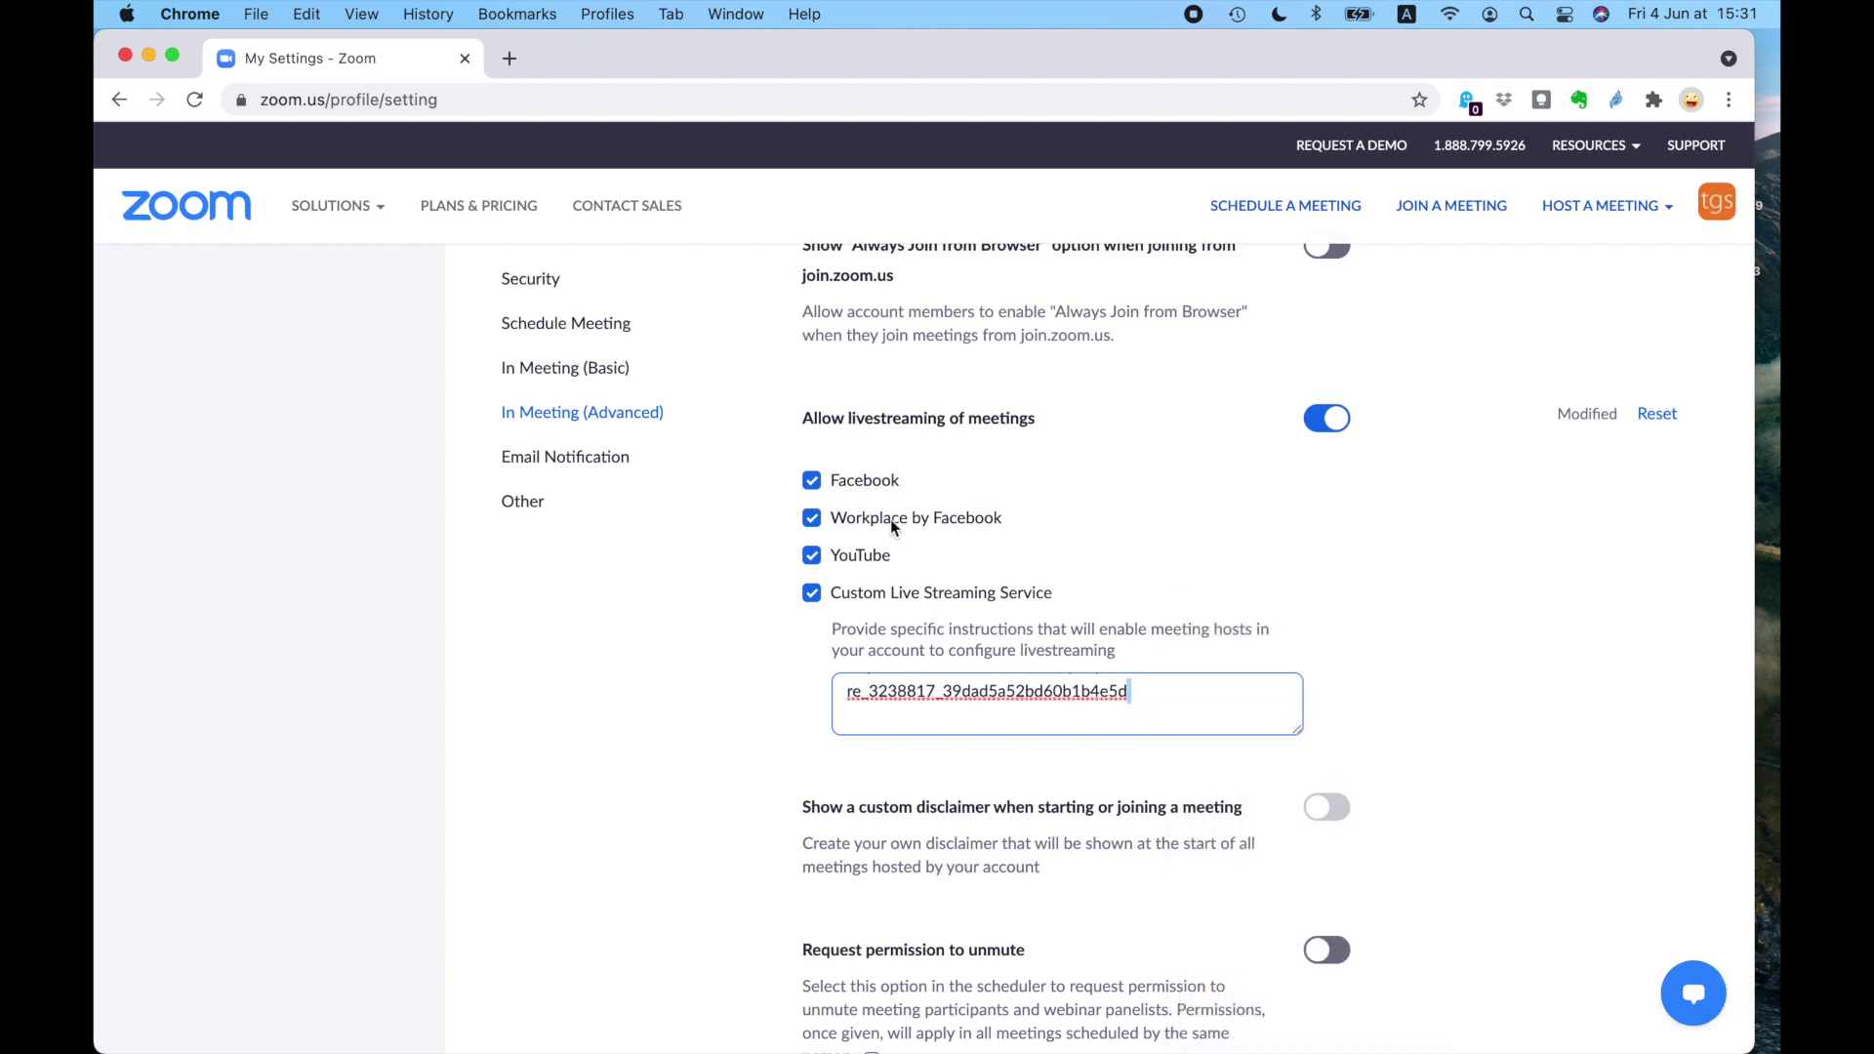
{"action": "left_click", "coordinate": [816, 484]}
{"action": "left_click", "coordinate": [812, 518]}
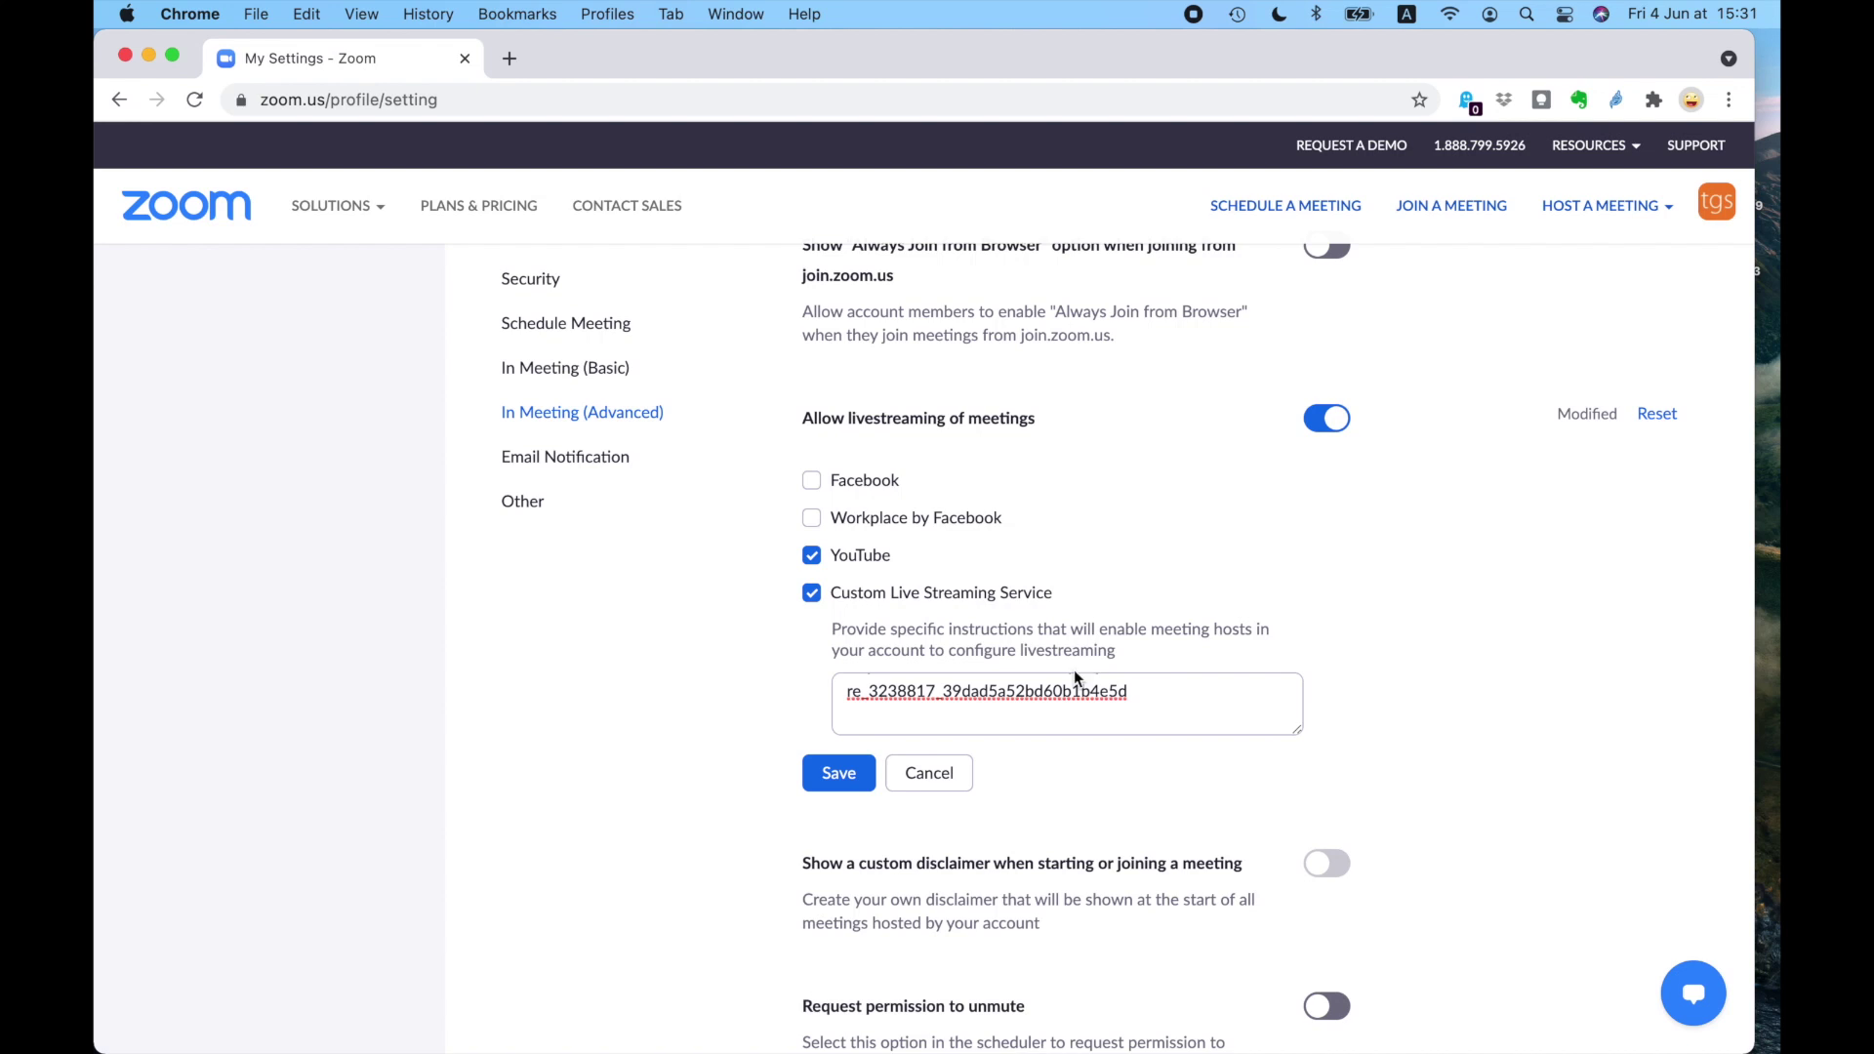
{"action": "left_click", "coordinate": [843, 773]}
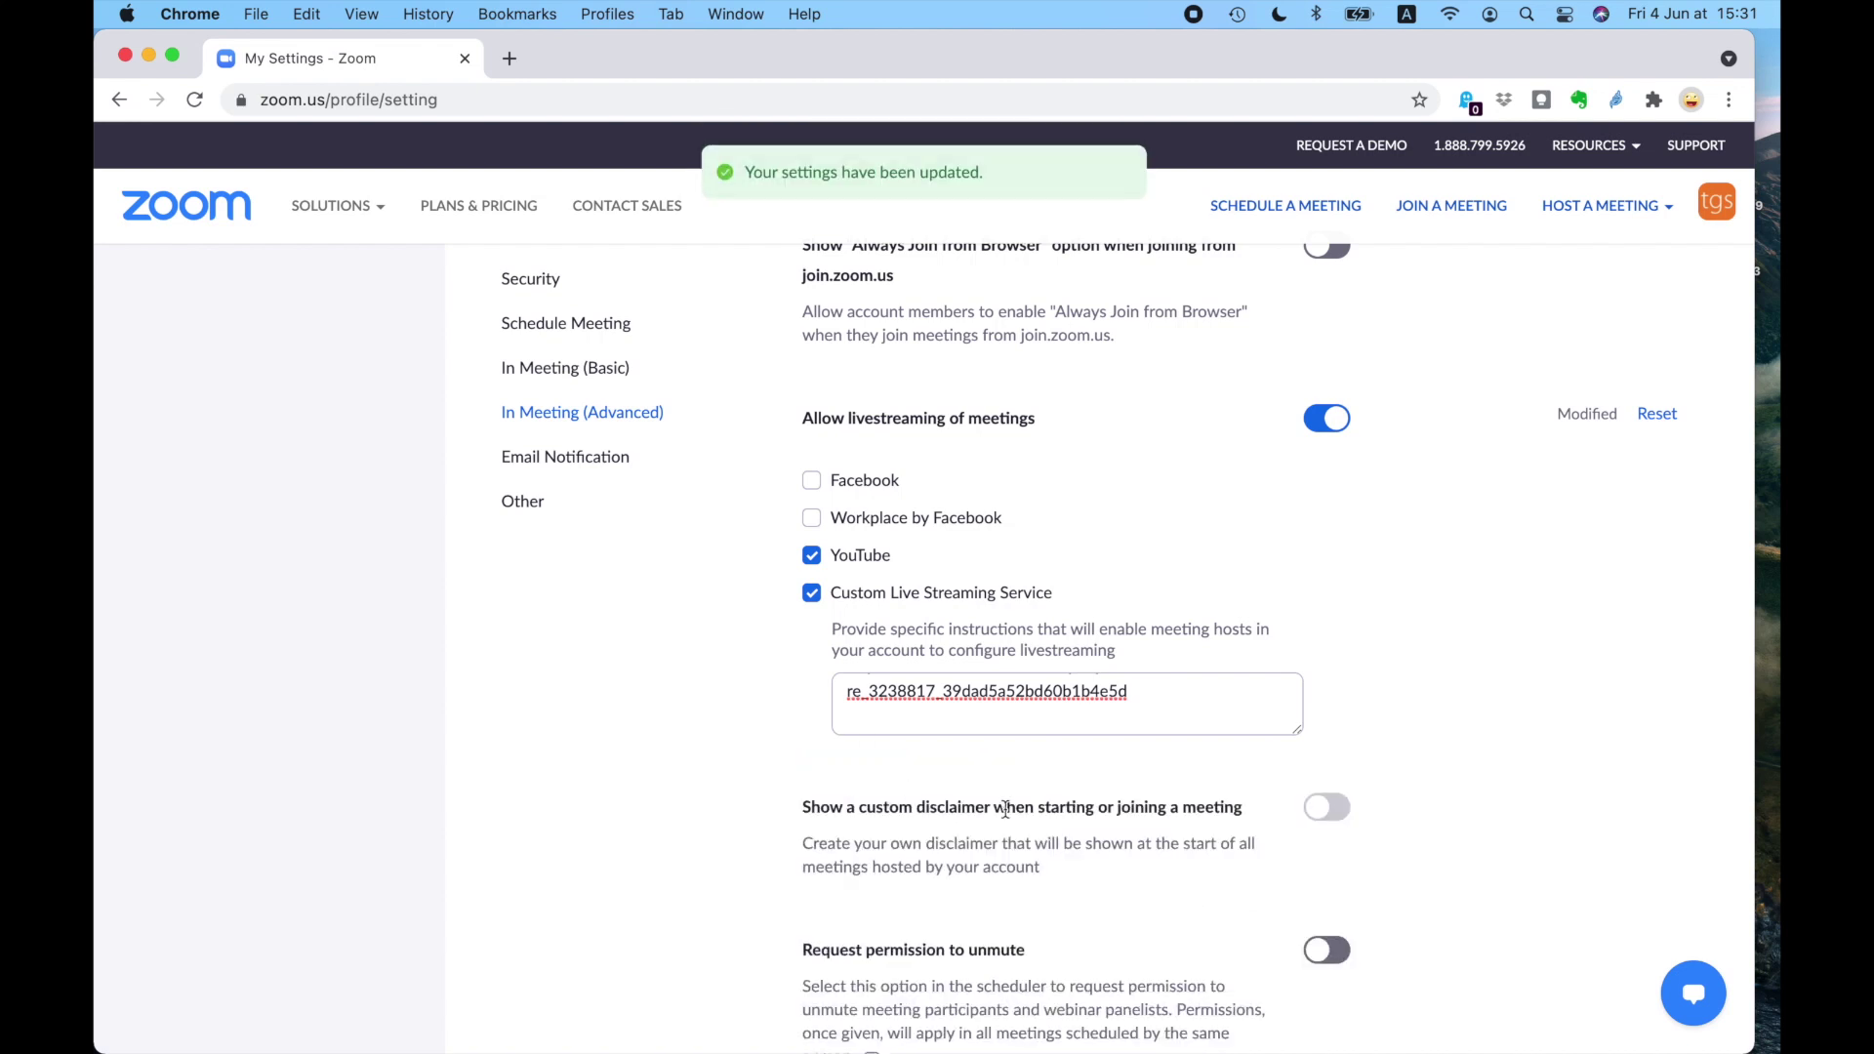
- Replace the custom live streaming instructions with the copied text containing rtmp://live.restream.io/live and the LinkedIn company page link
{"action": "left_click", "coordinate": [1193, 712]}
{"action": "key", "text": "super+a"}
{"action": "key", "text": "super+v"}
{"action": "left_click", "coordinate": [1489, 664]}
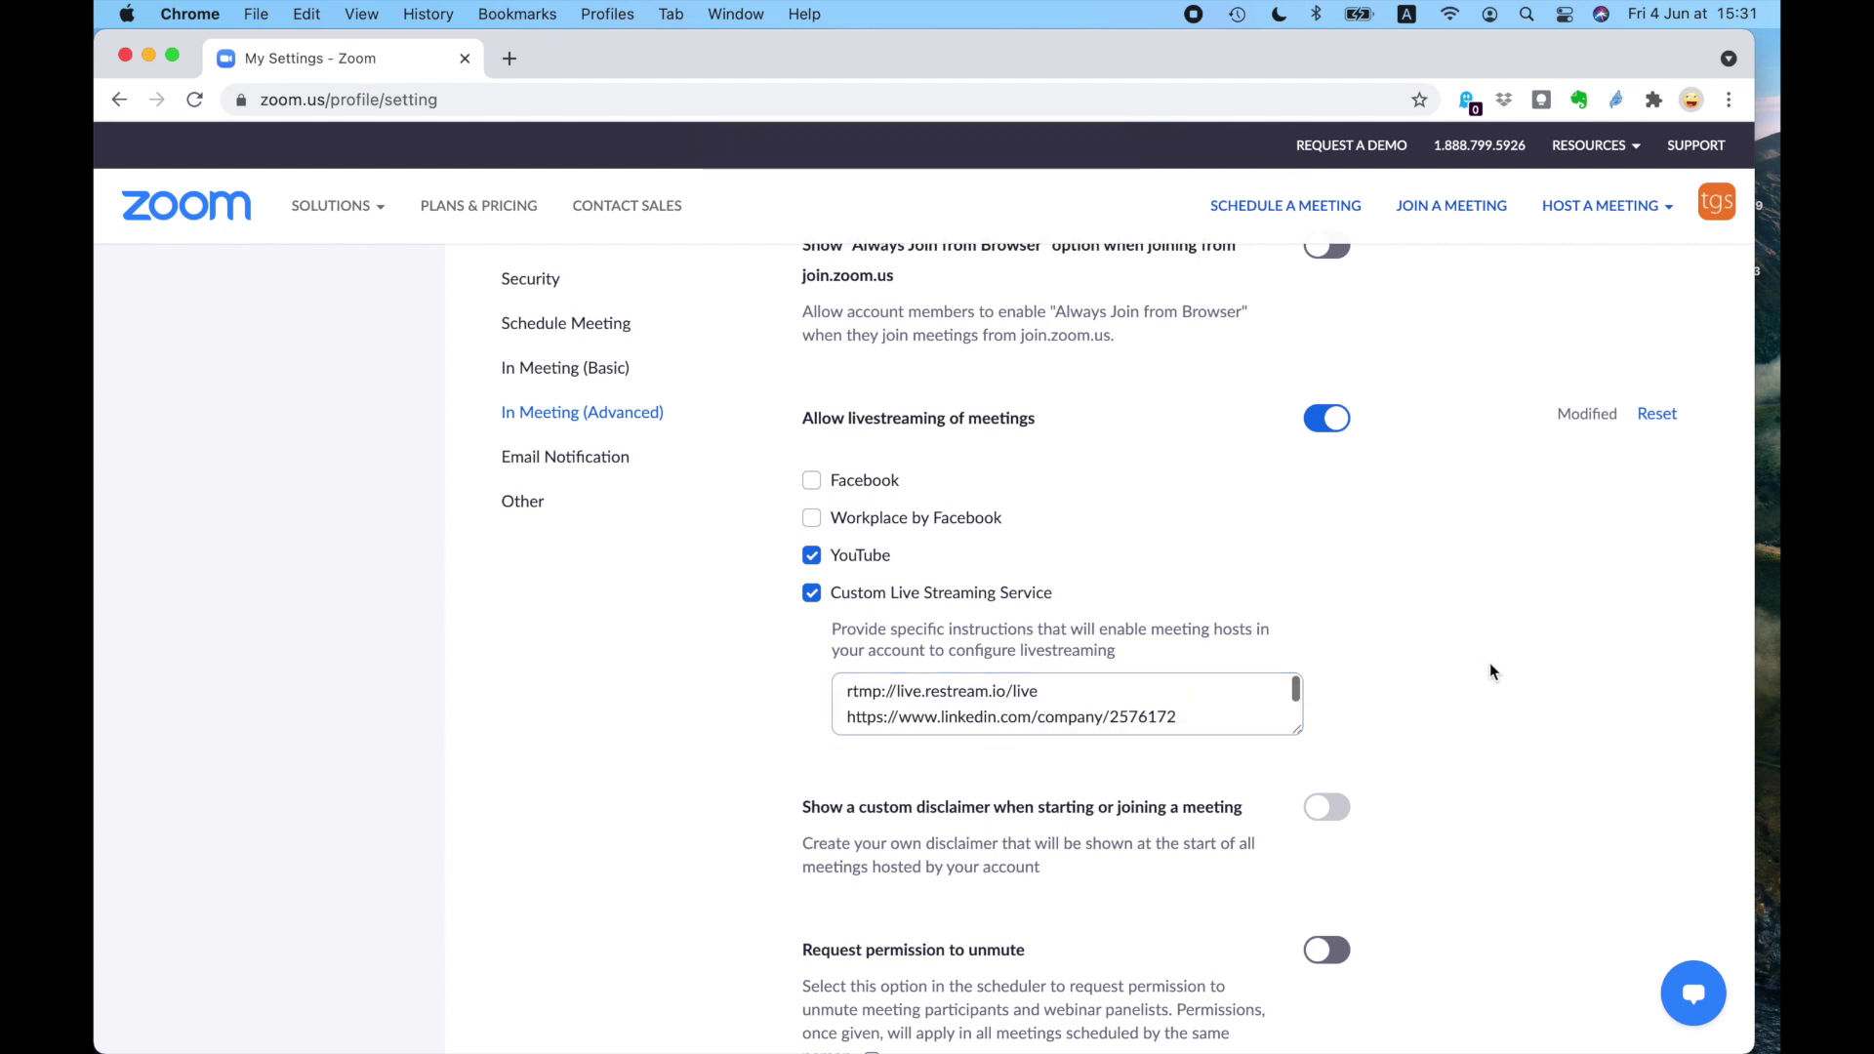
- Return to the account profile and open the list of upcoming meetings
{"action": "left_click", "coordinate": [1715, 206]}
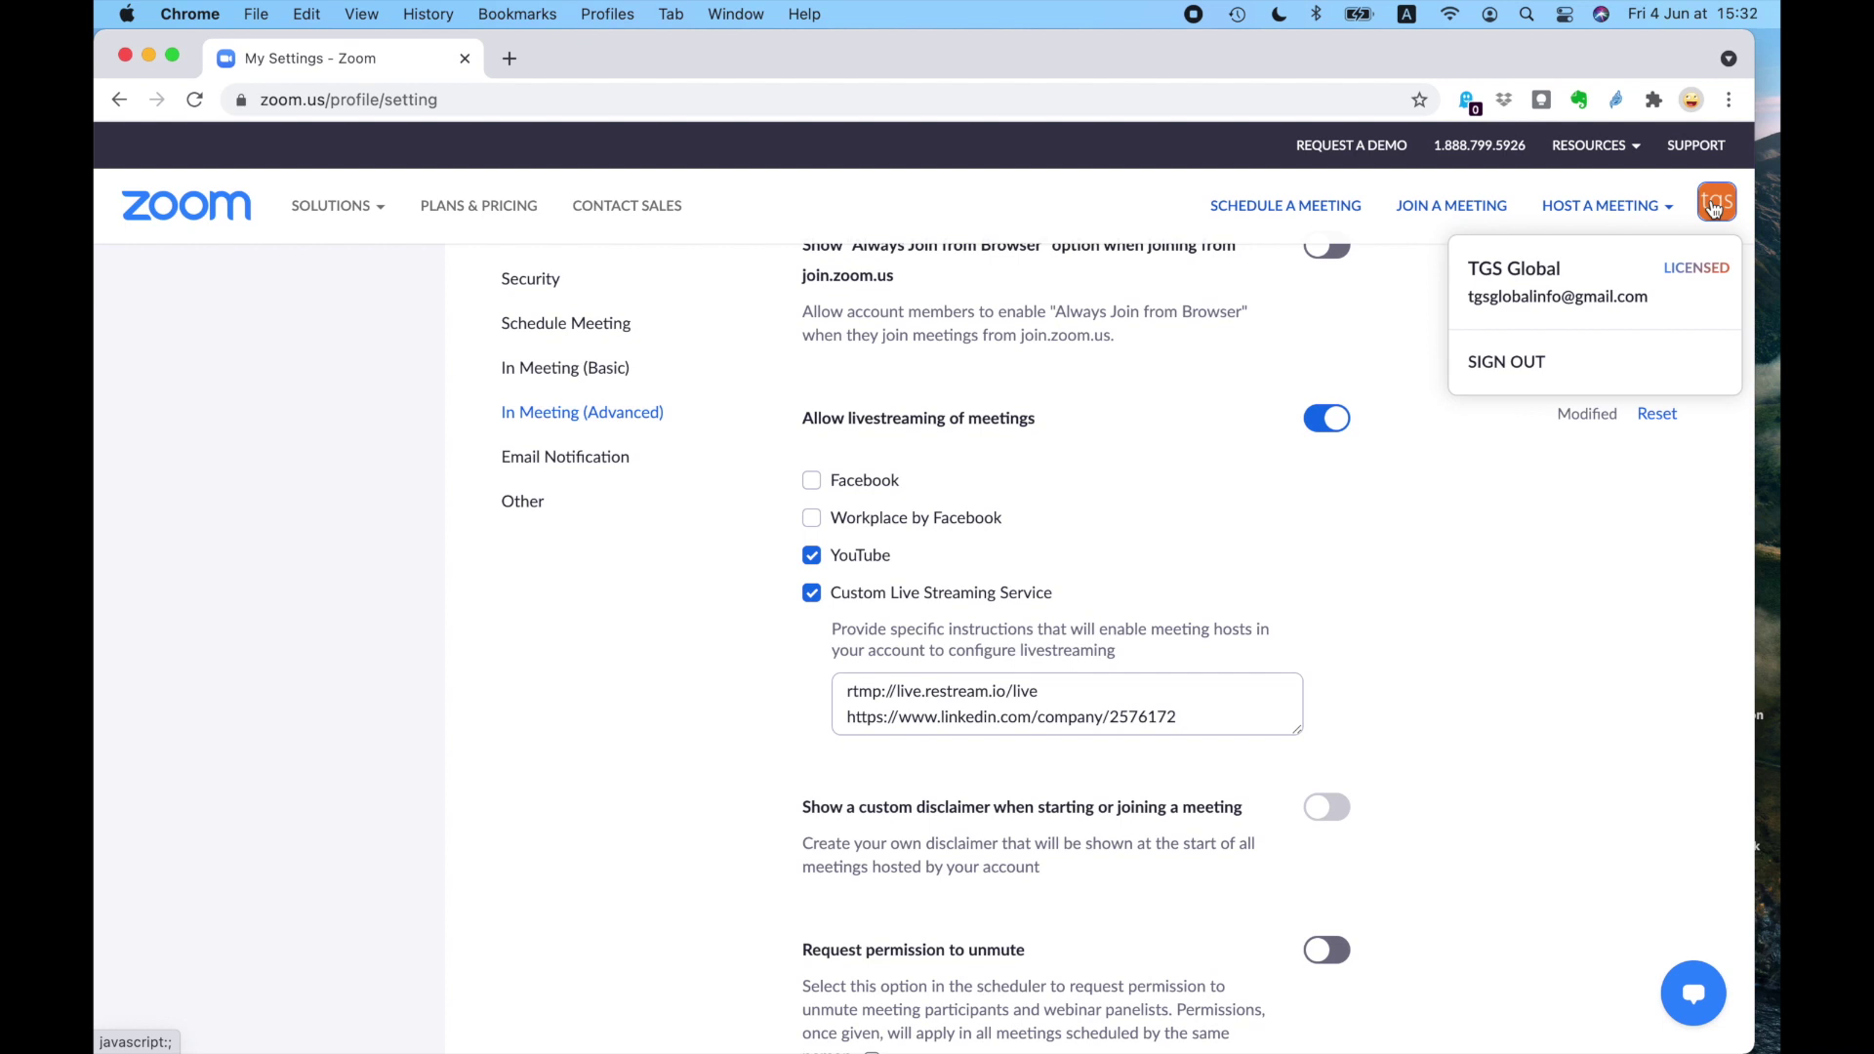
{"action": "left_click", "coordinate": [1559, 293]}
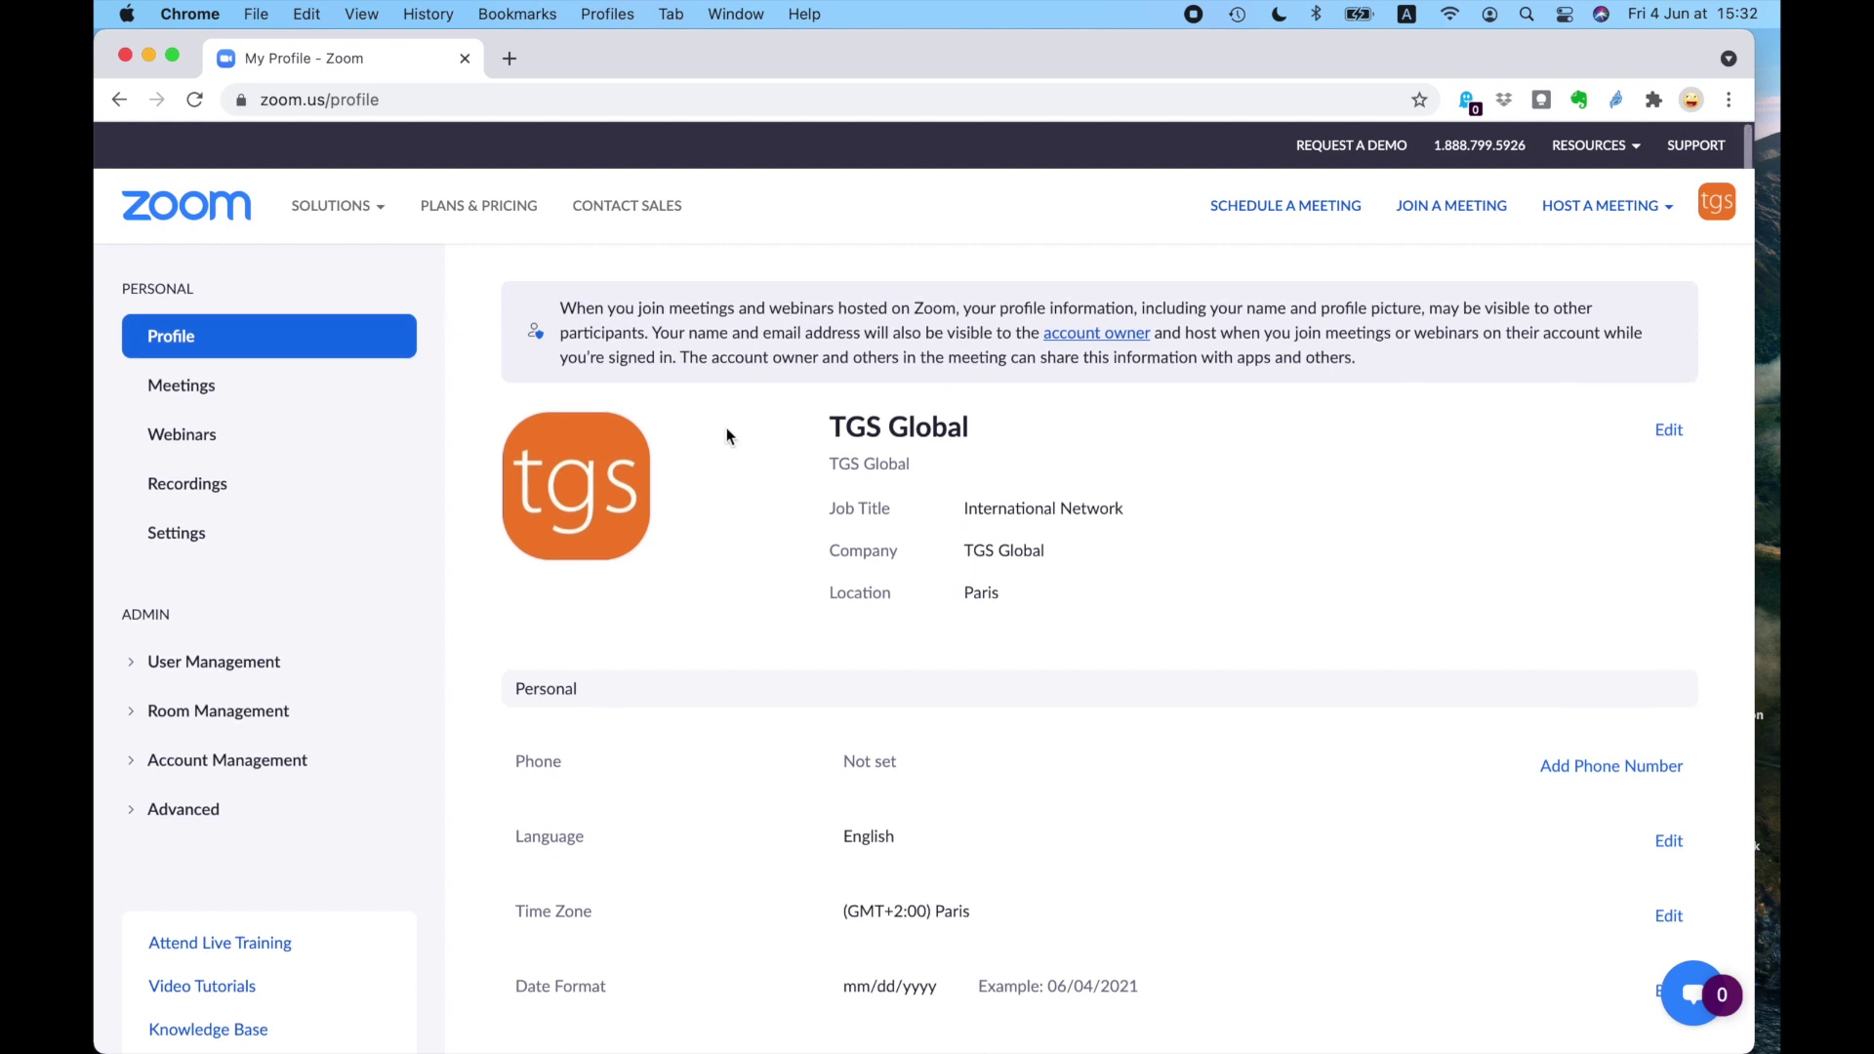
{"action": "left_click", "coordinate": [217, 383]}
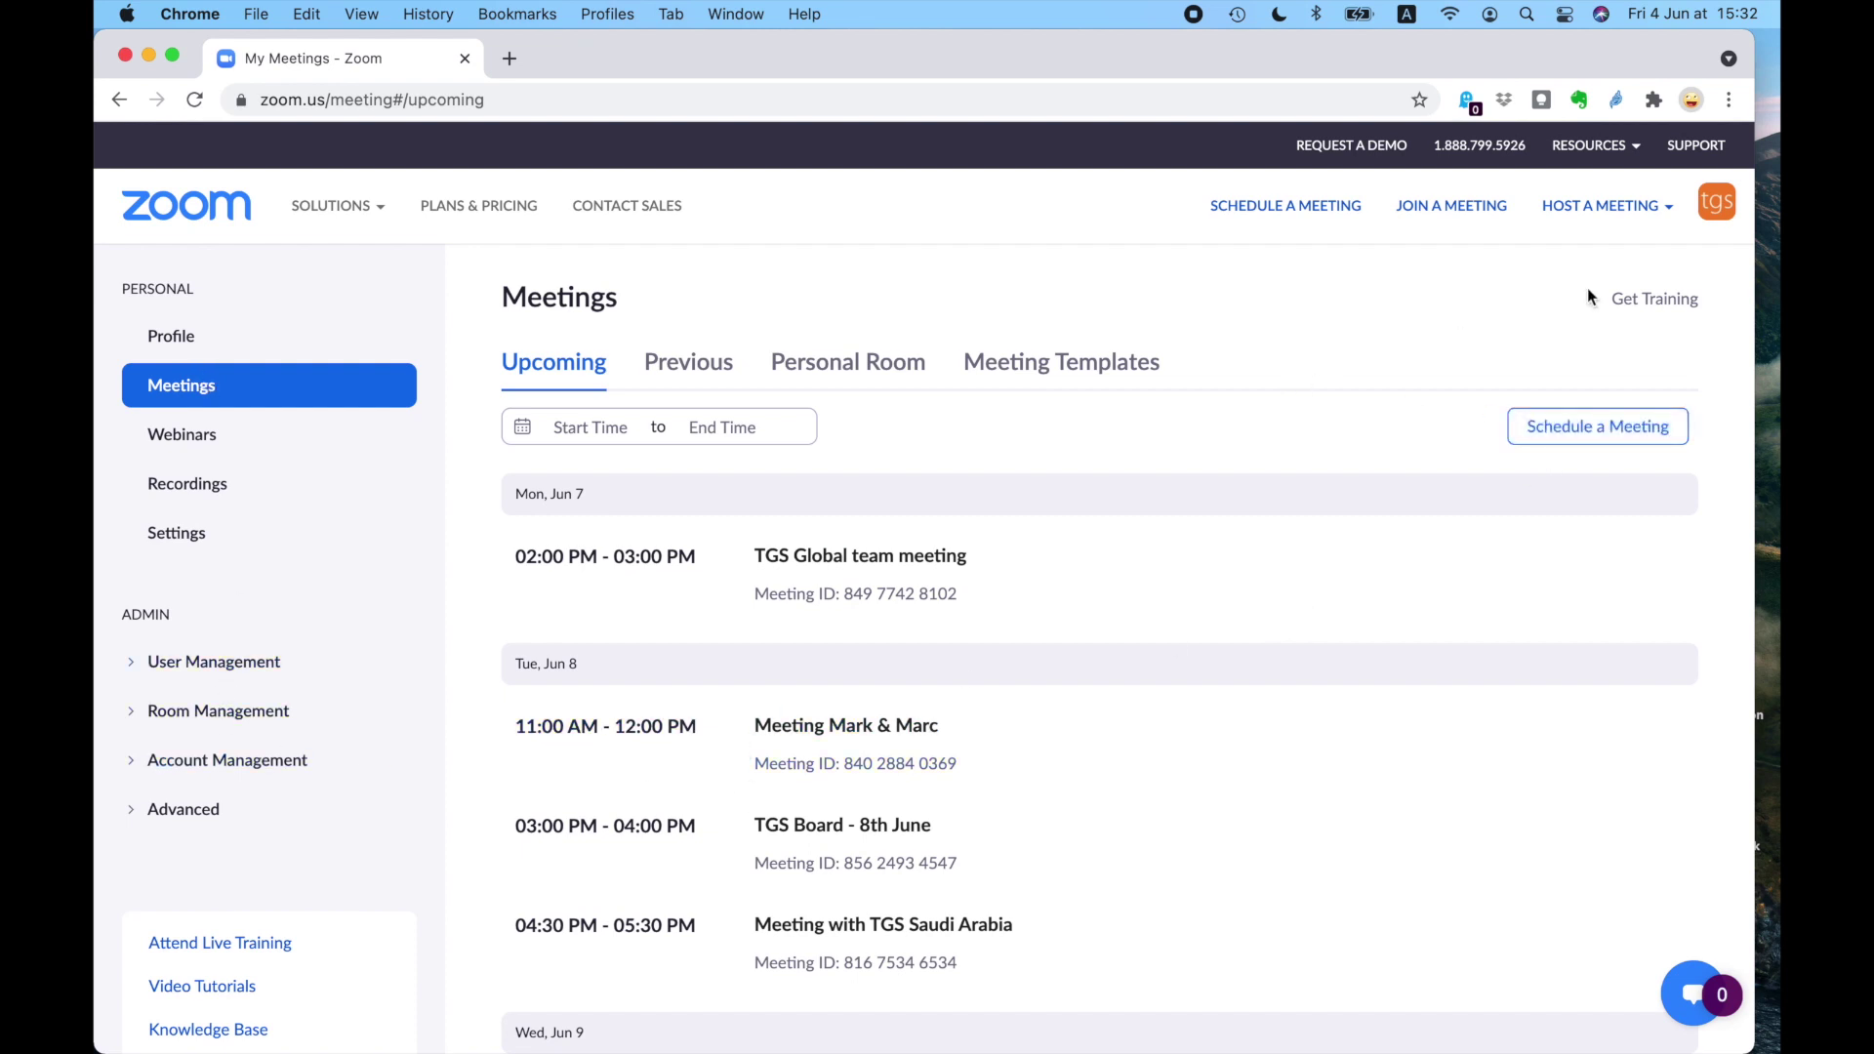
- Host a new meeting with video off in the Zoom desktop app and join it with computer audio
{"action": "mouse_move", "coordinate": [1581, 208]}
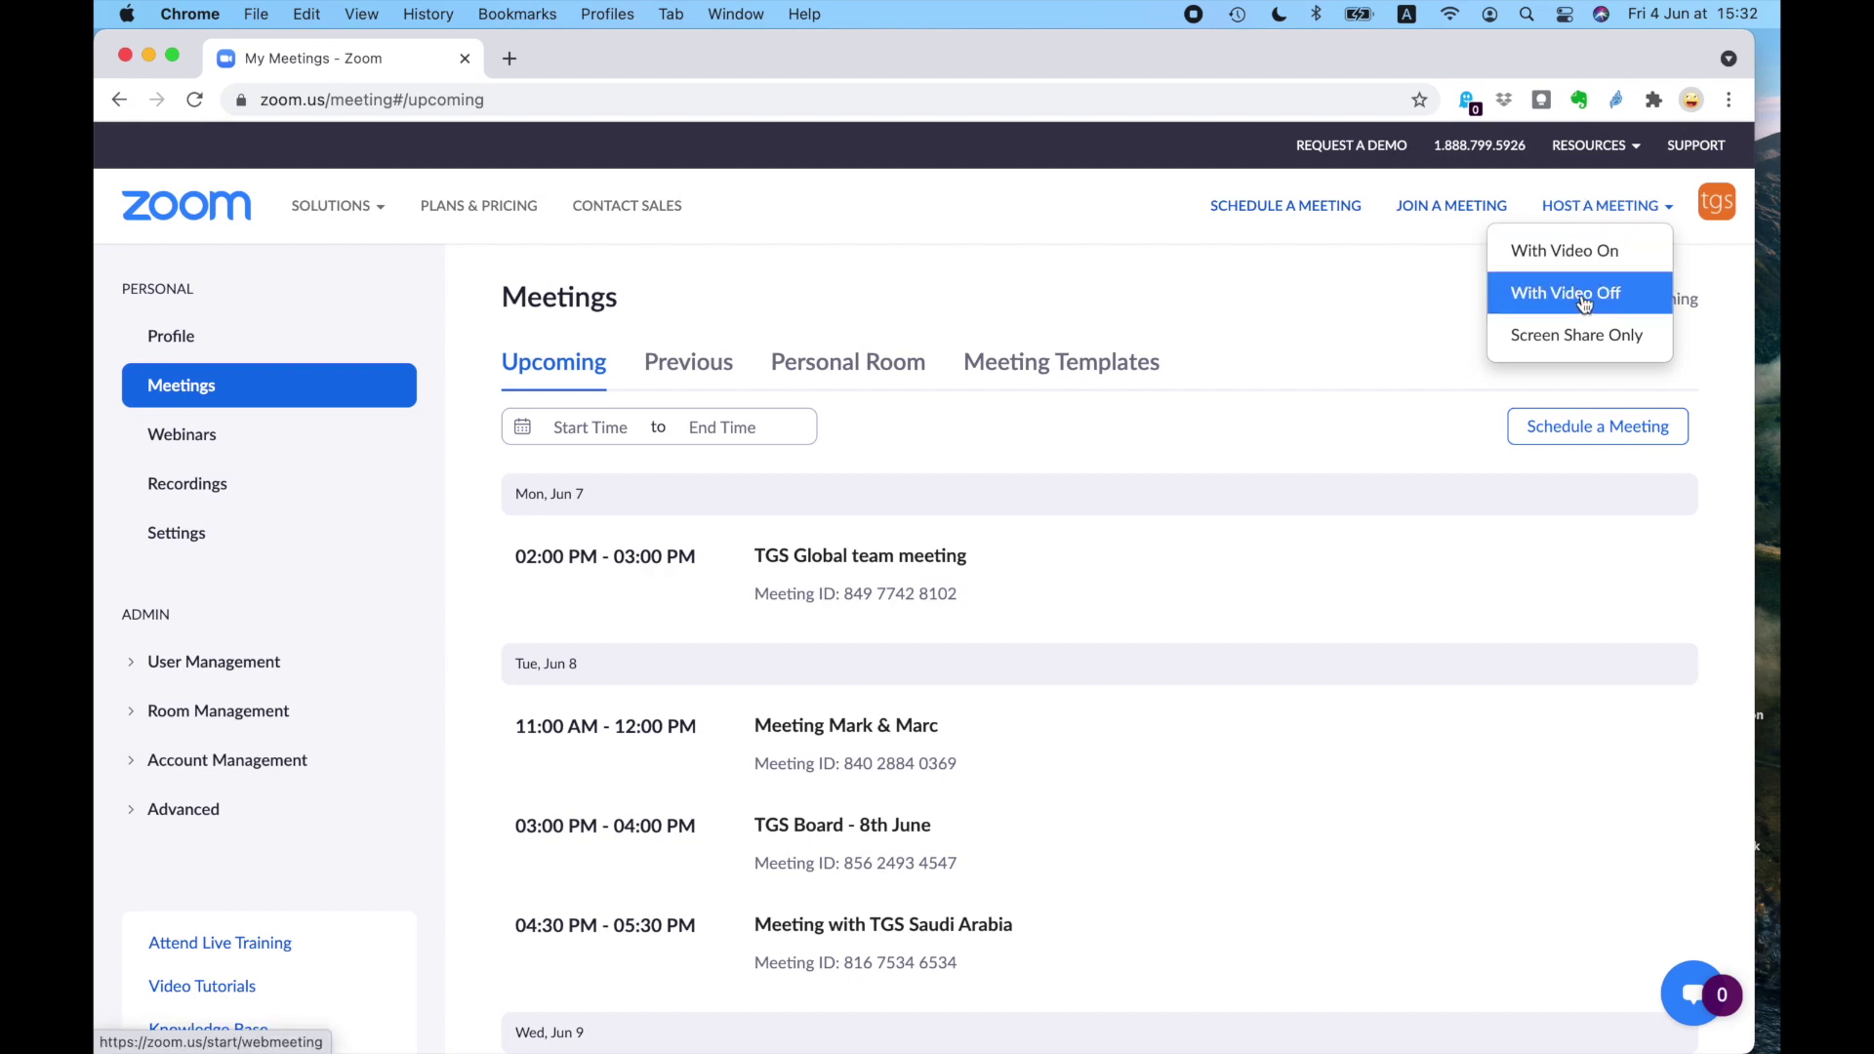
{"action": "left_click", "coordinate": [1583, 302]}
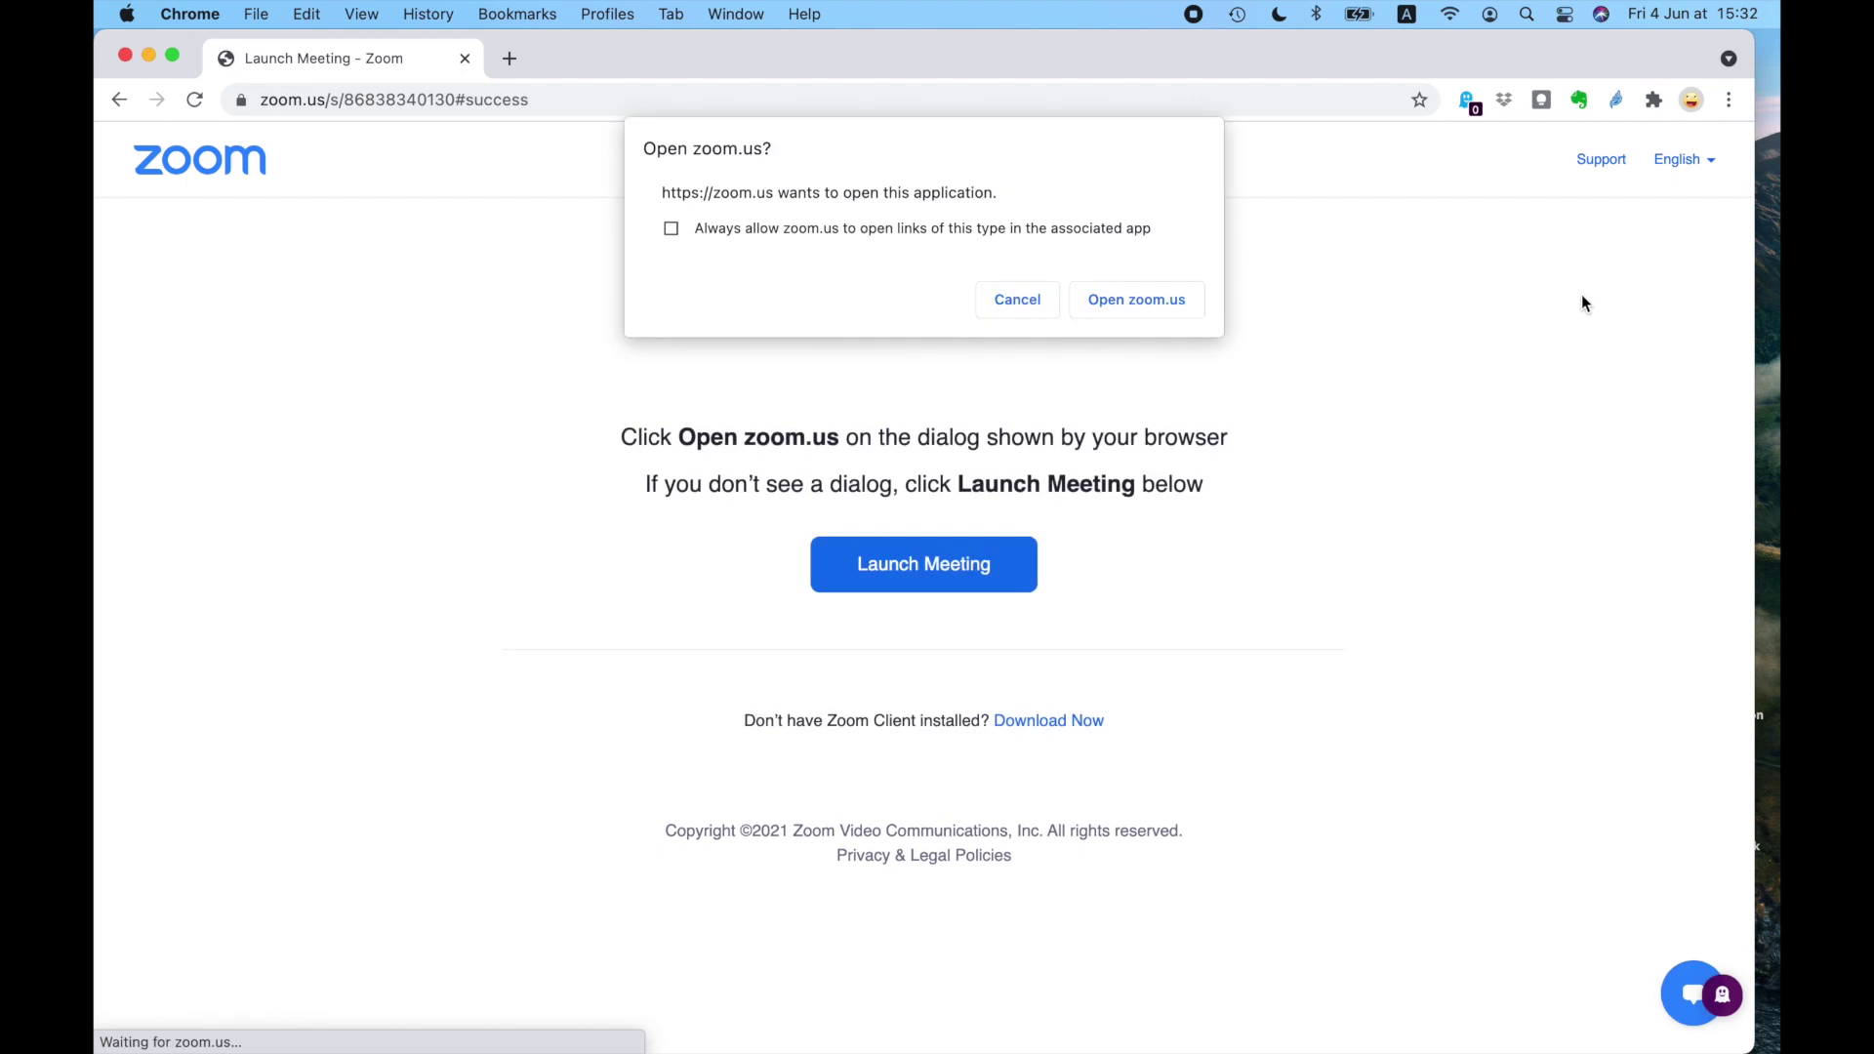
{"action": "left_click", "coordinate": [1175, 301]}
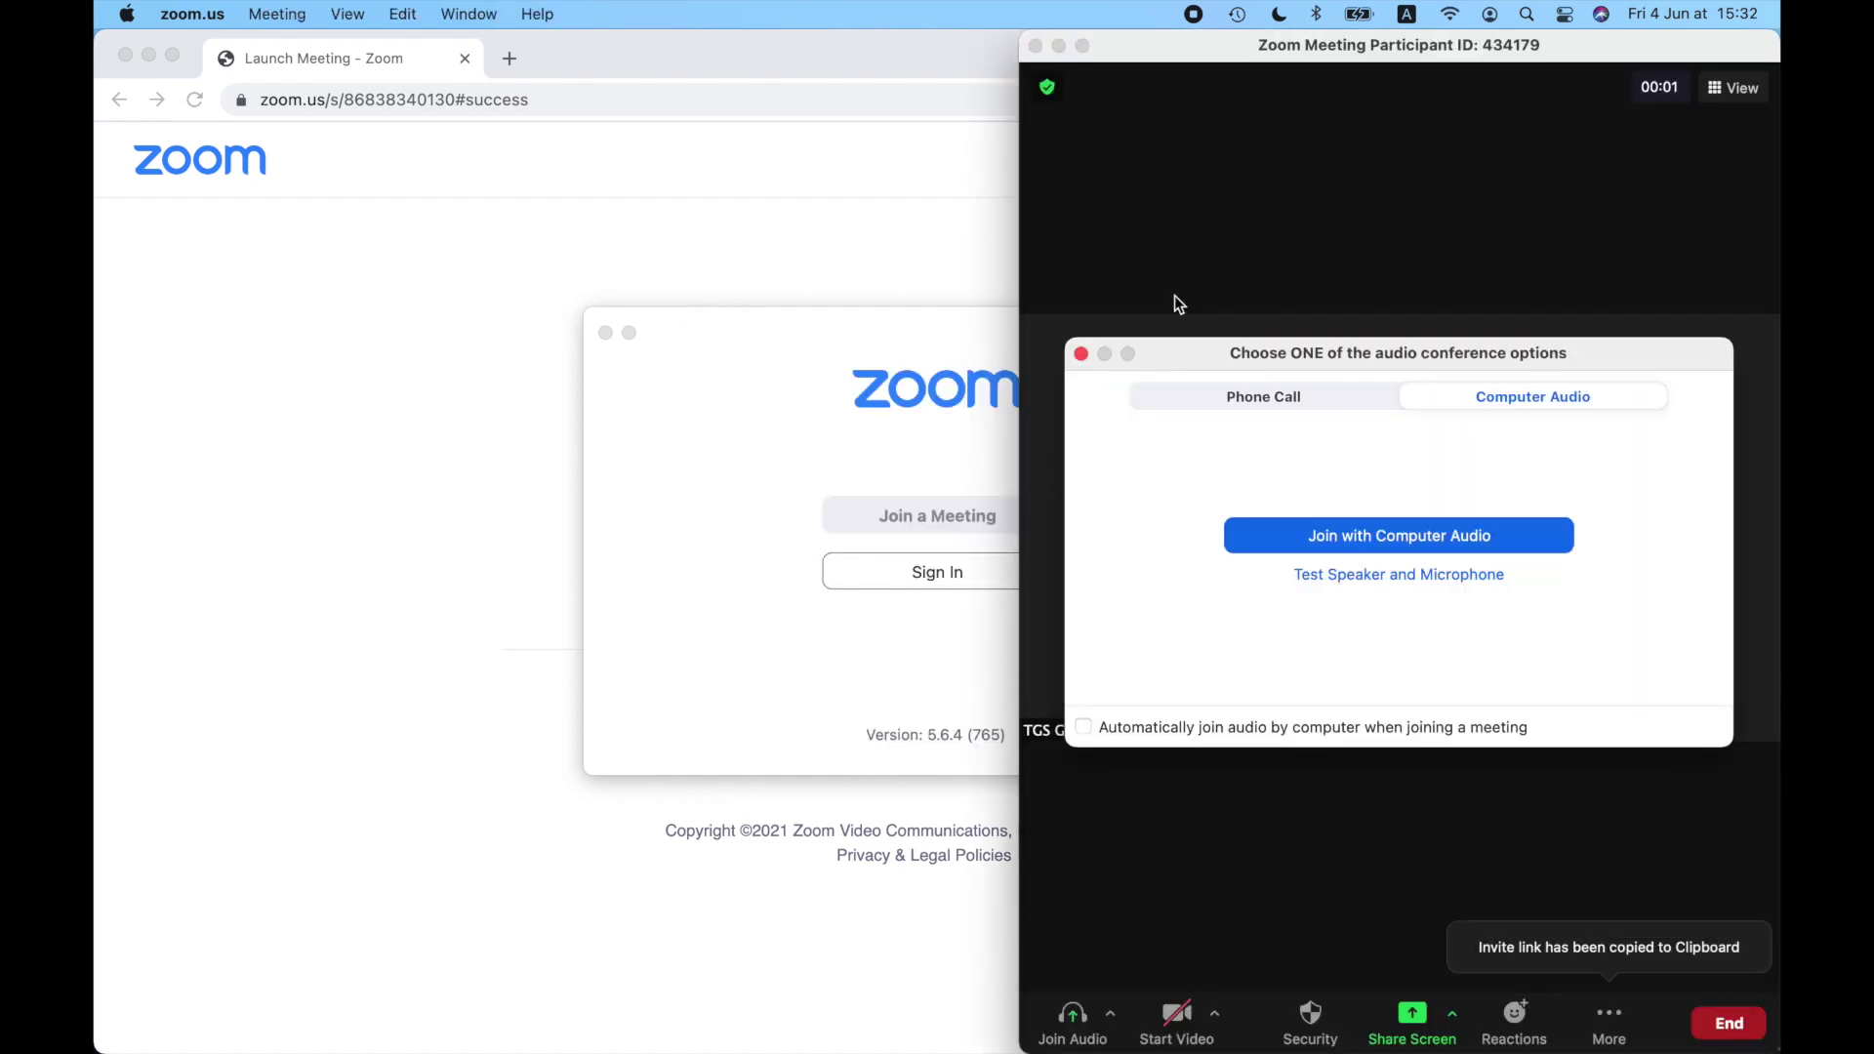
{"action": "left_click", "coordinate": [1380, 537]}
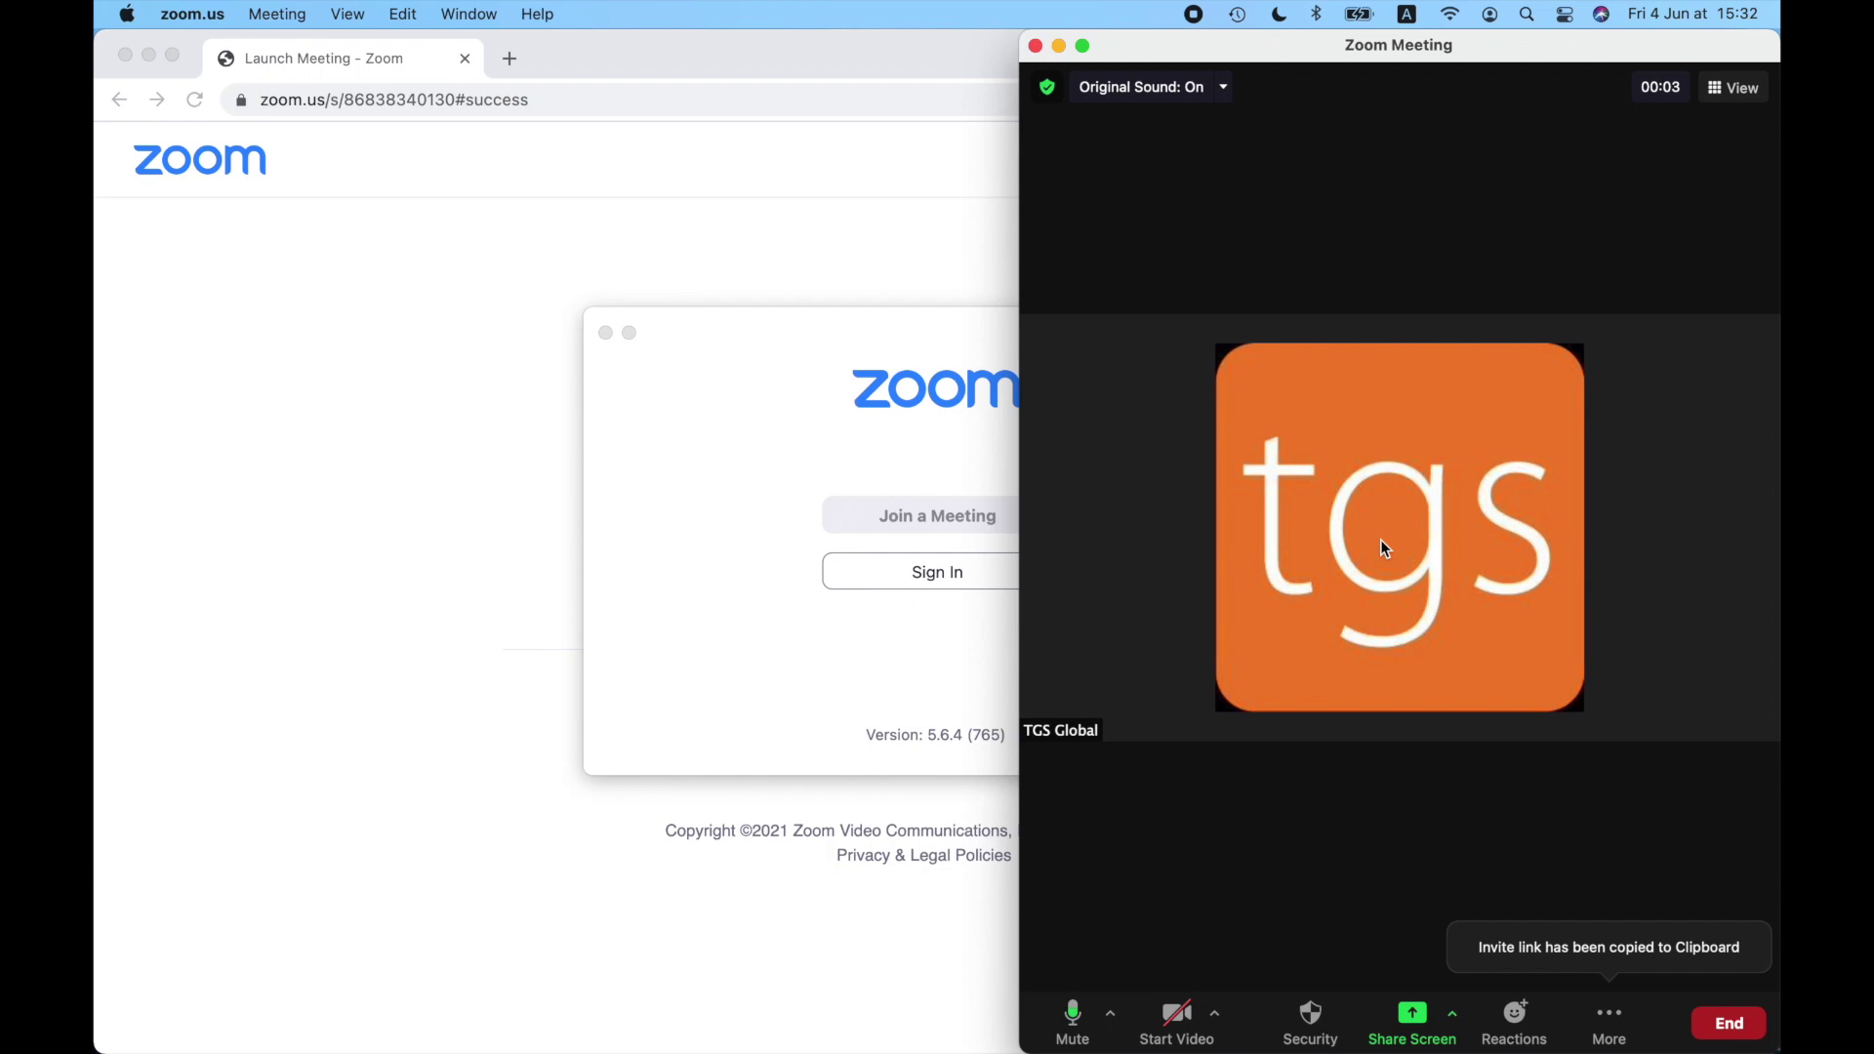
- Share the Preview window showing the TGS Live Thursdays image in the meeting and reposition it on the desktop
{"action": "left_click_drag", "start_coordinate": [1275, 203], "coordinate": [915, 203]}
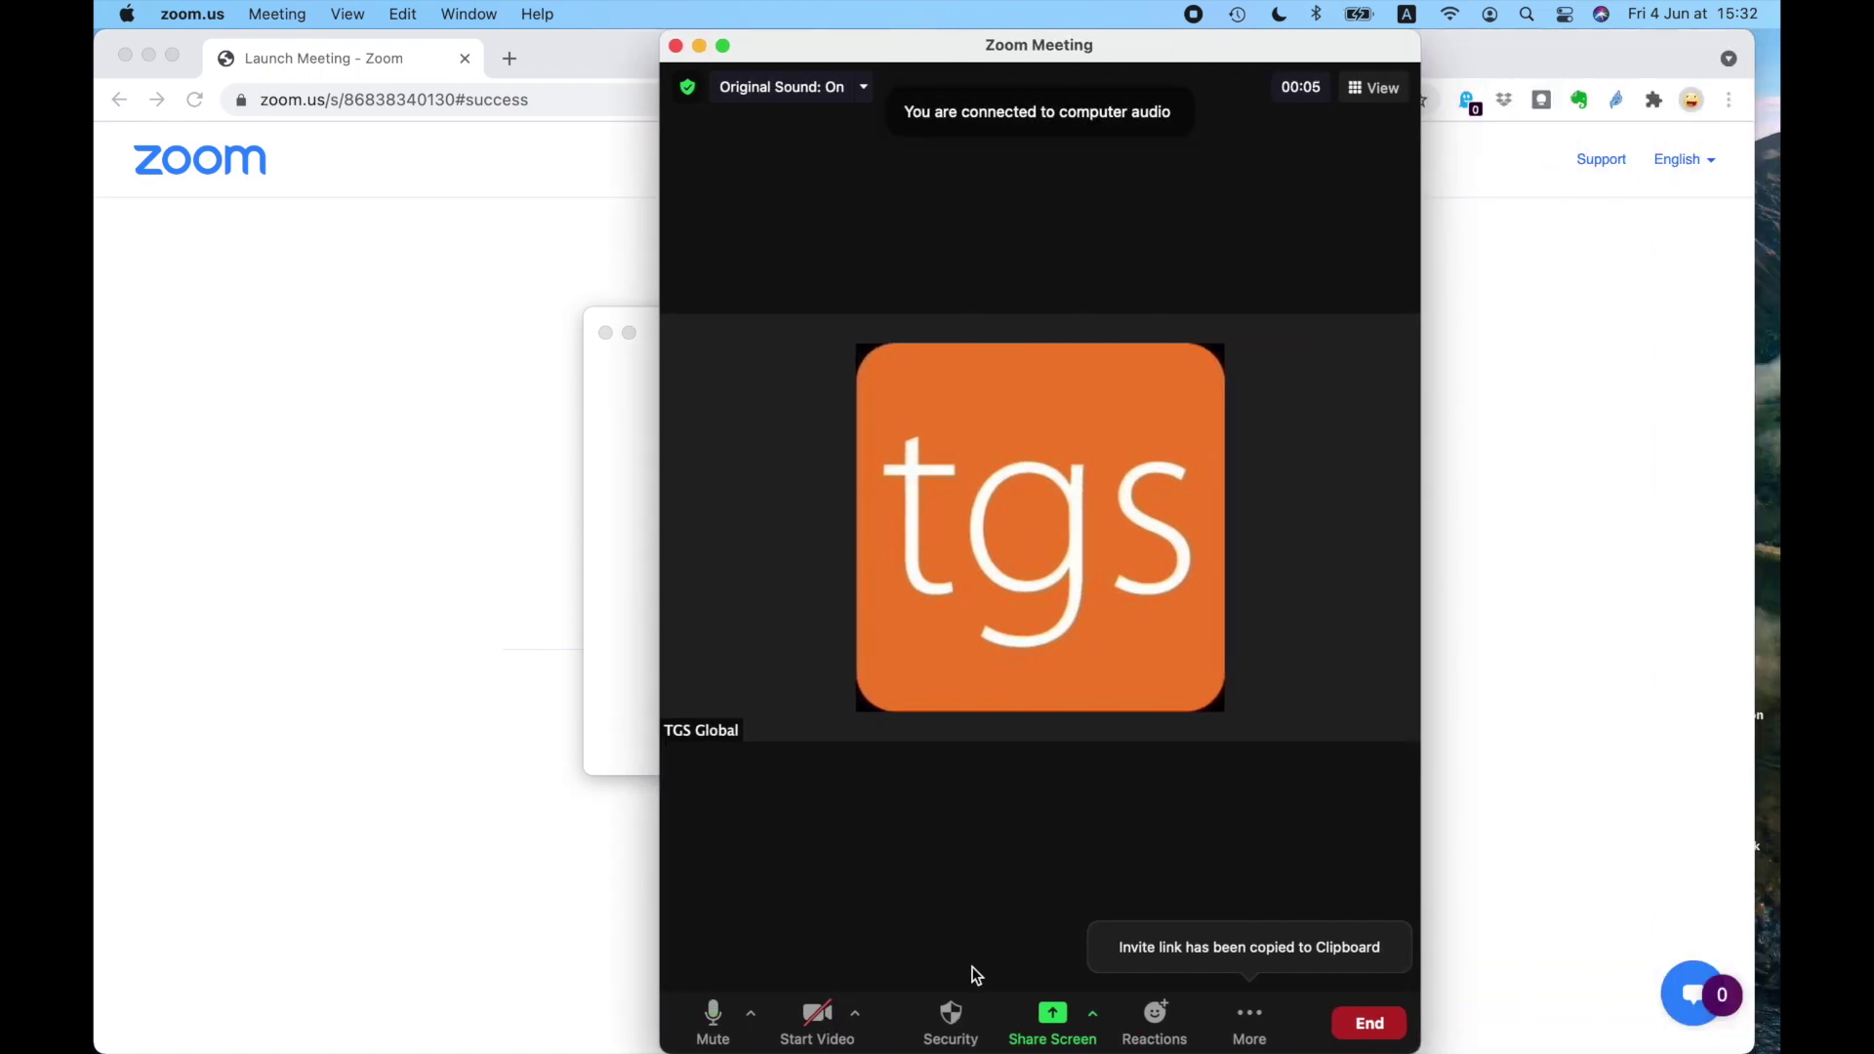
{"action": "left_click", "coordinate": [1052, 1020]}
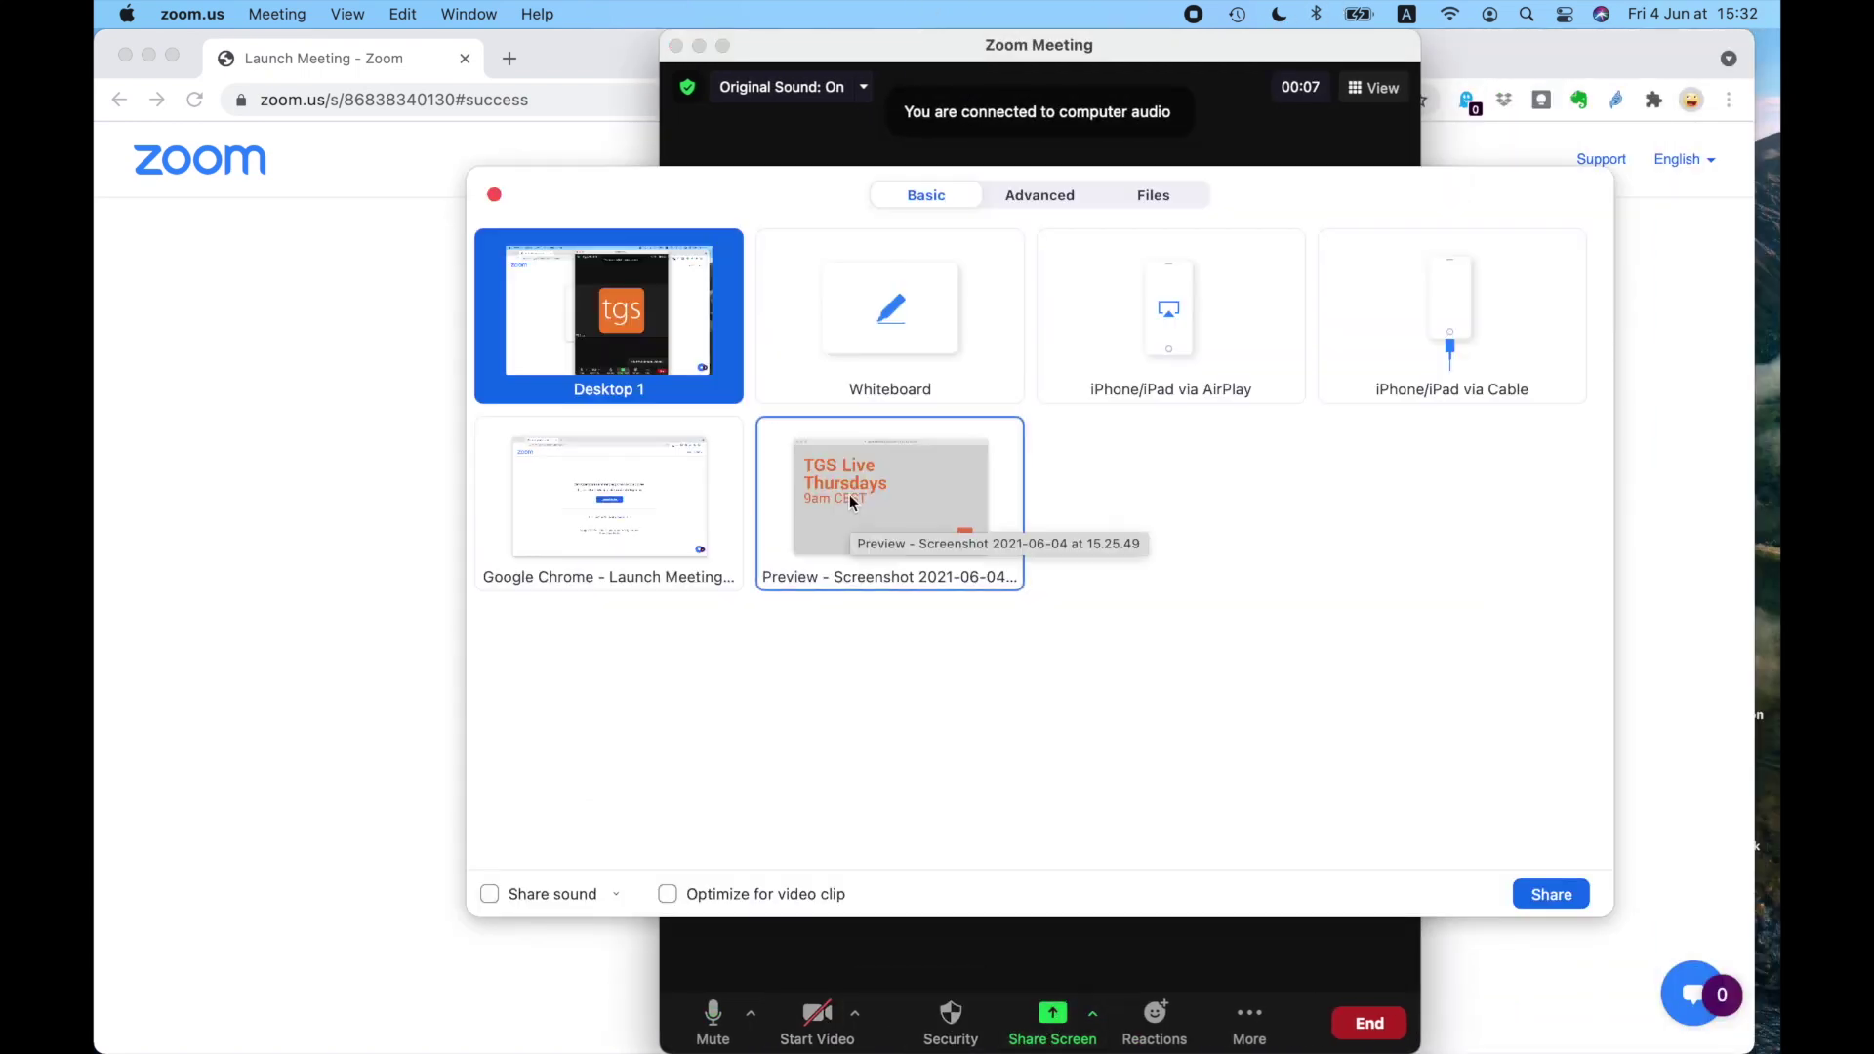
{"action": "left_click", "coordinate": [854, 457]}
{"action": "left_click", "coordinate": [1532, 893]}
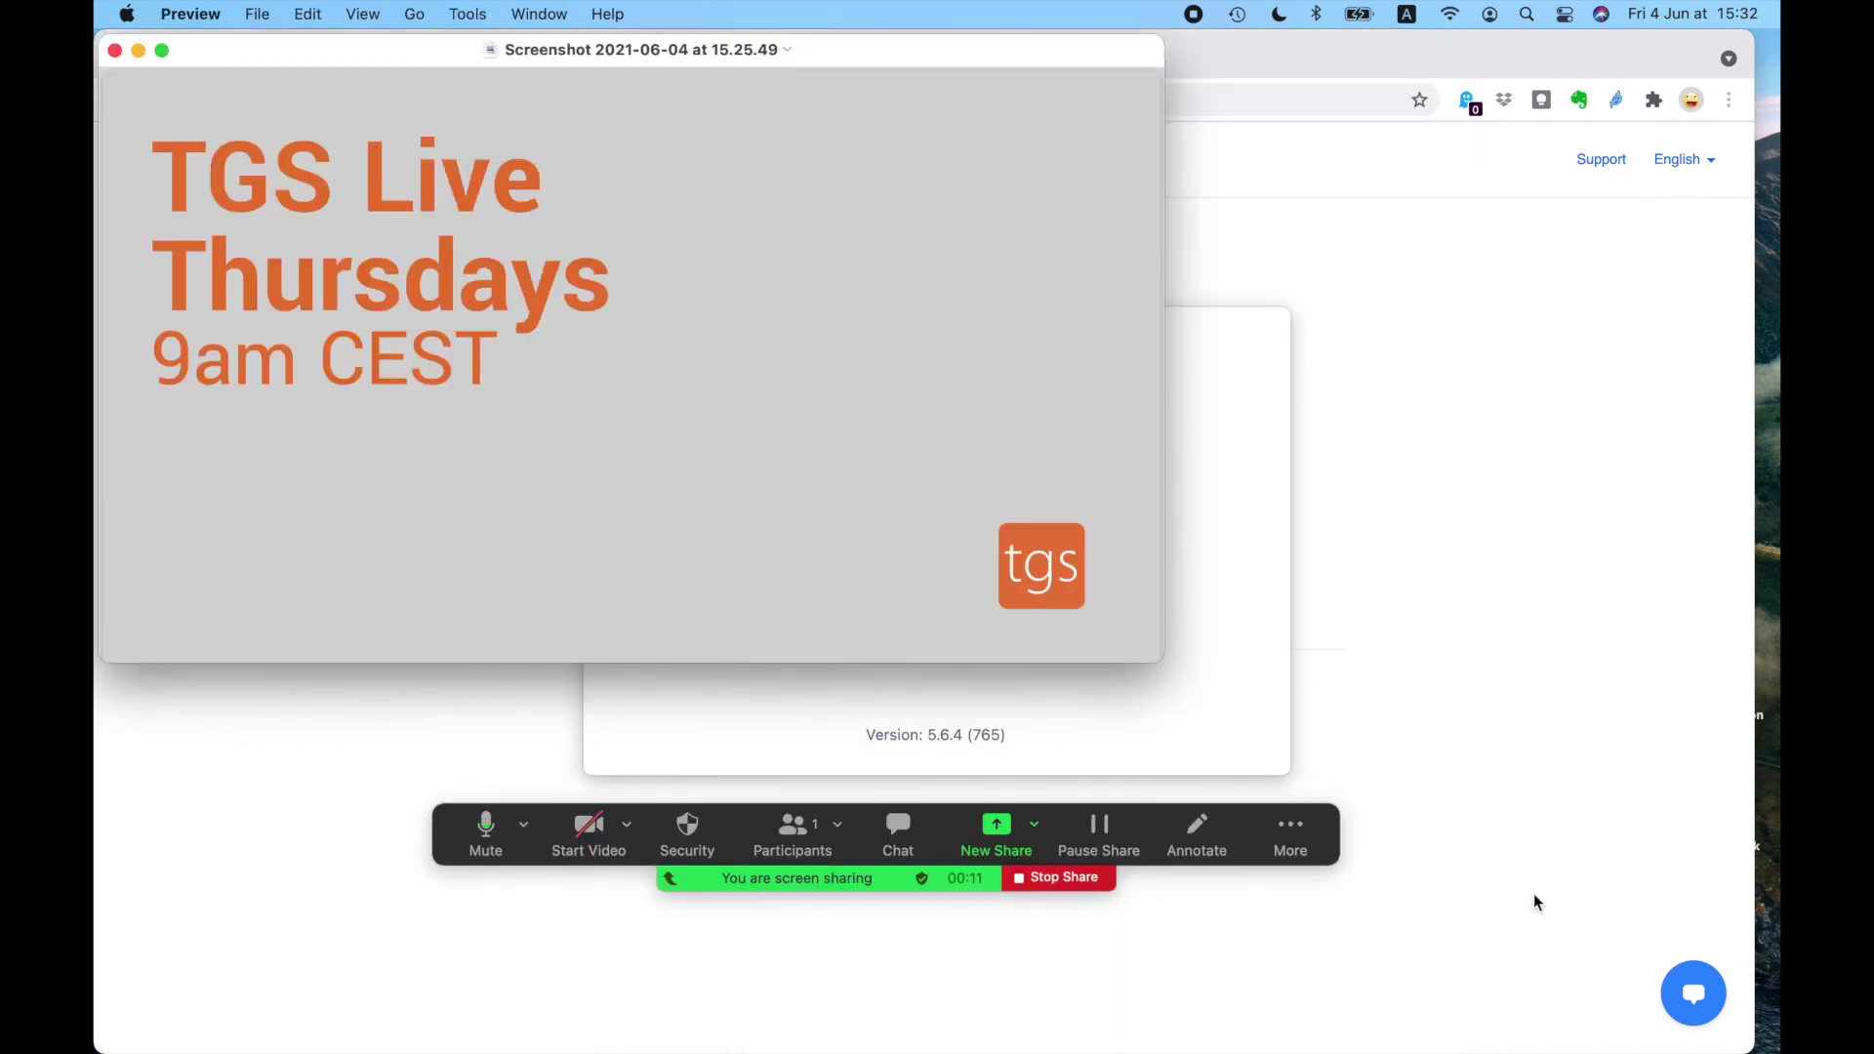
{"action": "left_click_drag", "start_coordinate": [888, 50], "coordinate": [1101, 95]}
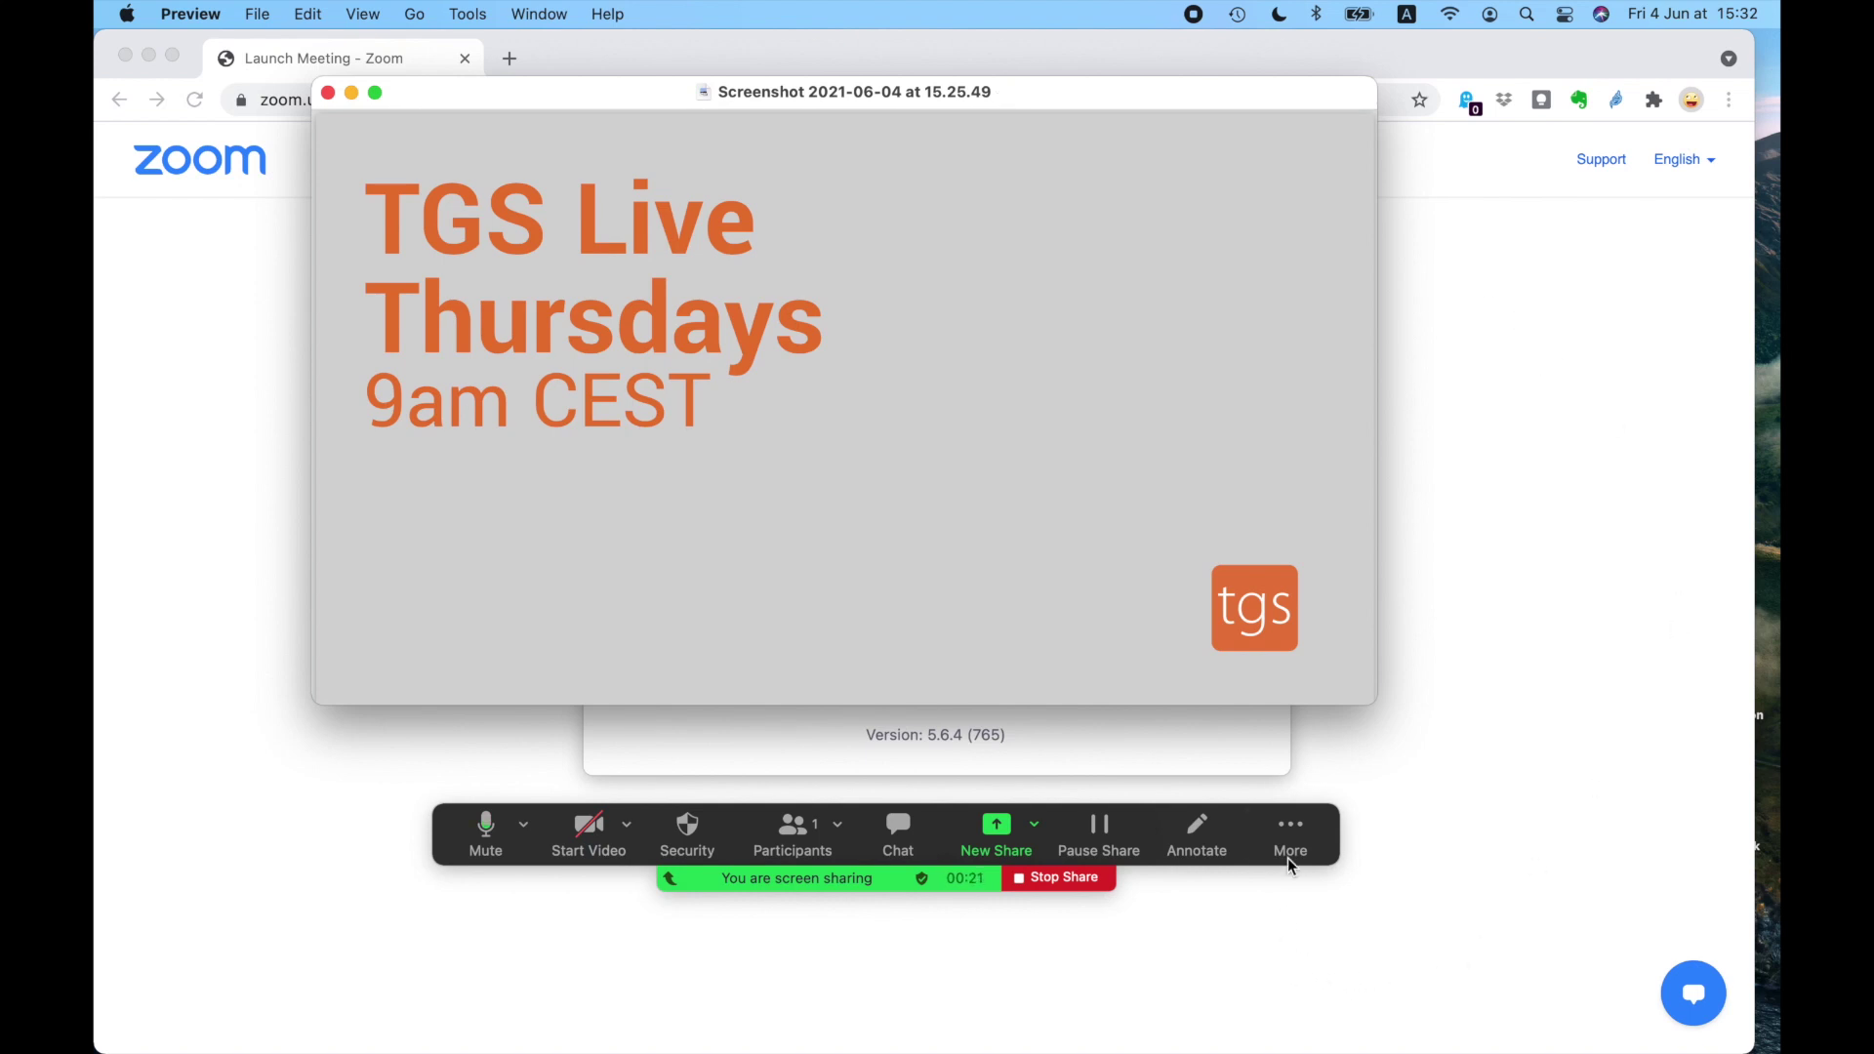
- Start a Live on YouTube broadcast from the meeting and connect it with the TGS Network Google account
{"action": "left_click", "coordinate": [1290, 830]}
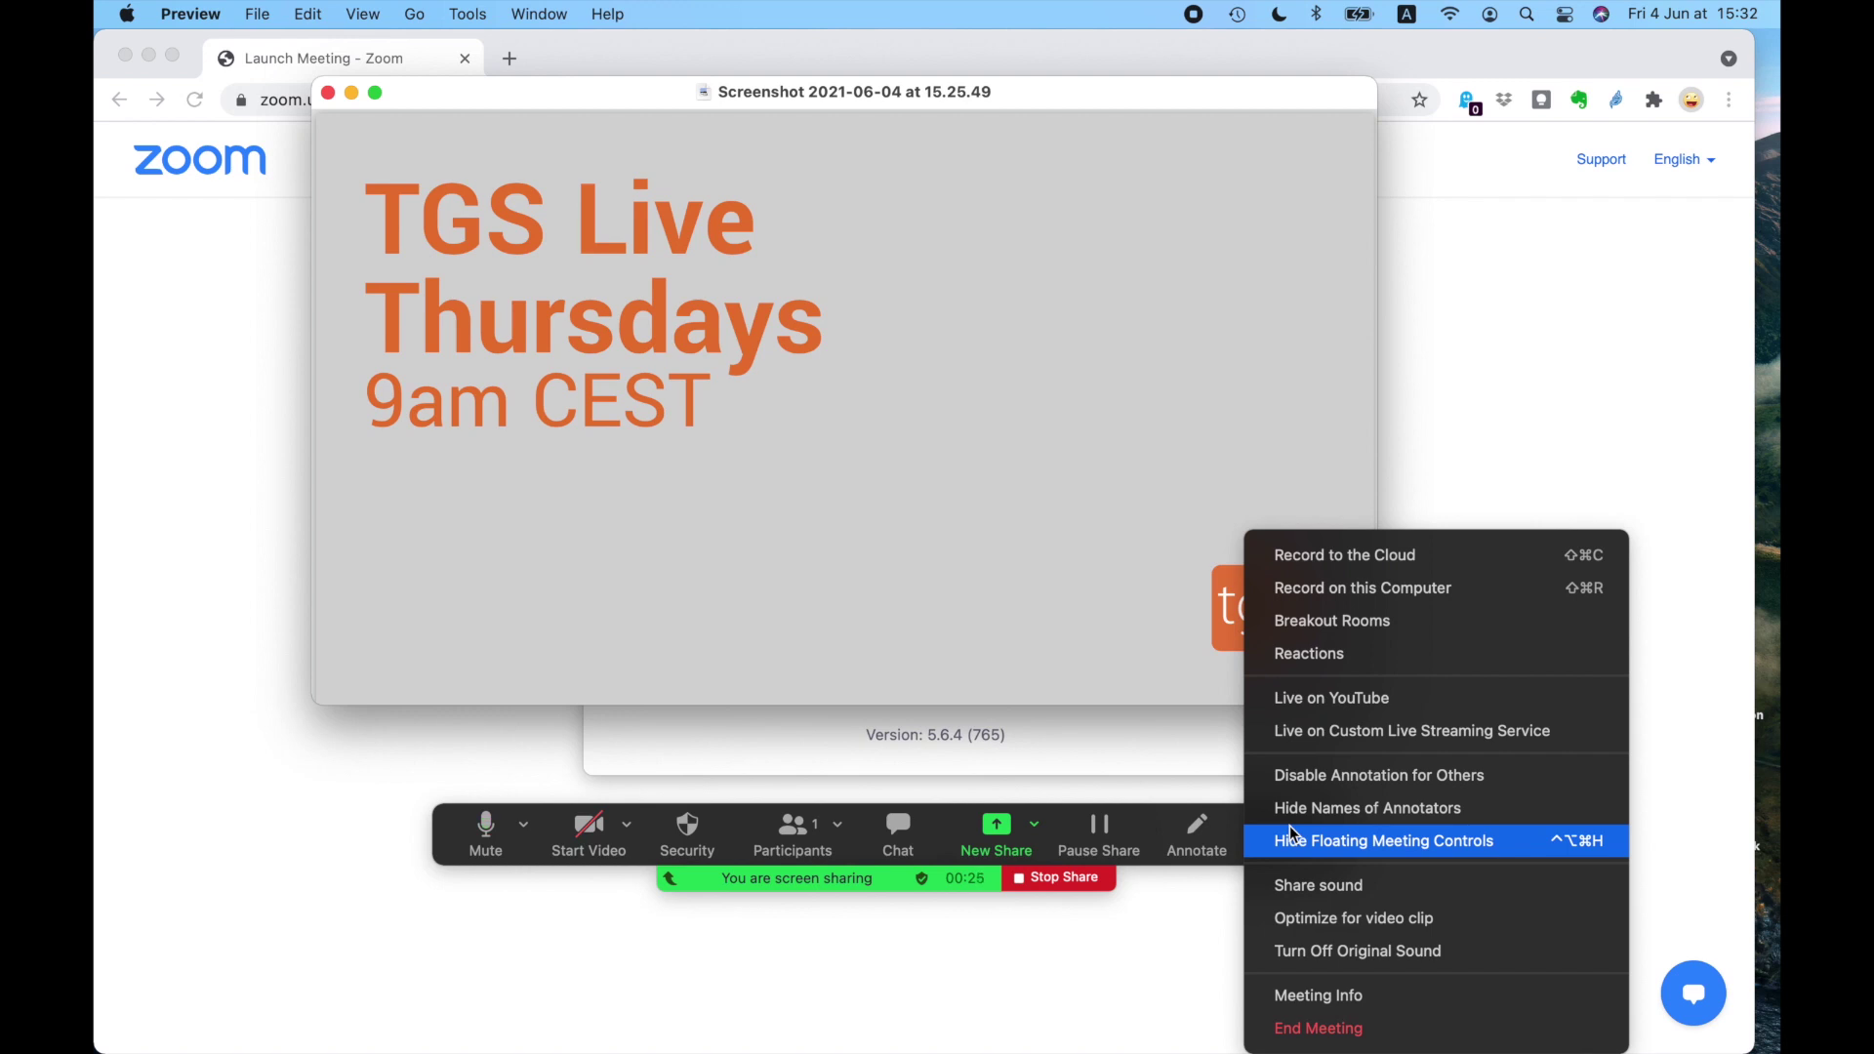
{"action": "left_click", "coordinate": [1318, 698]}
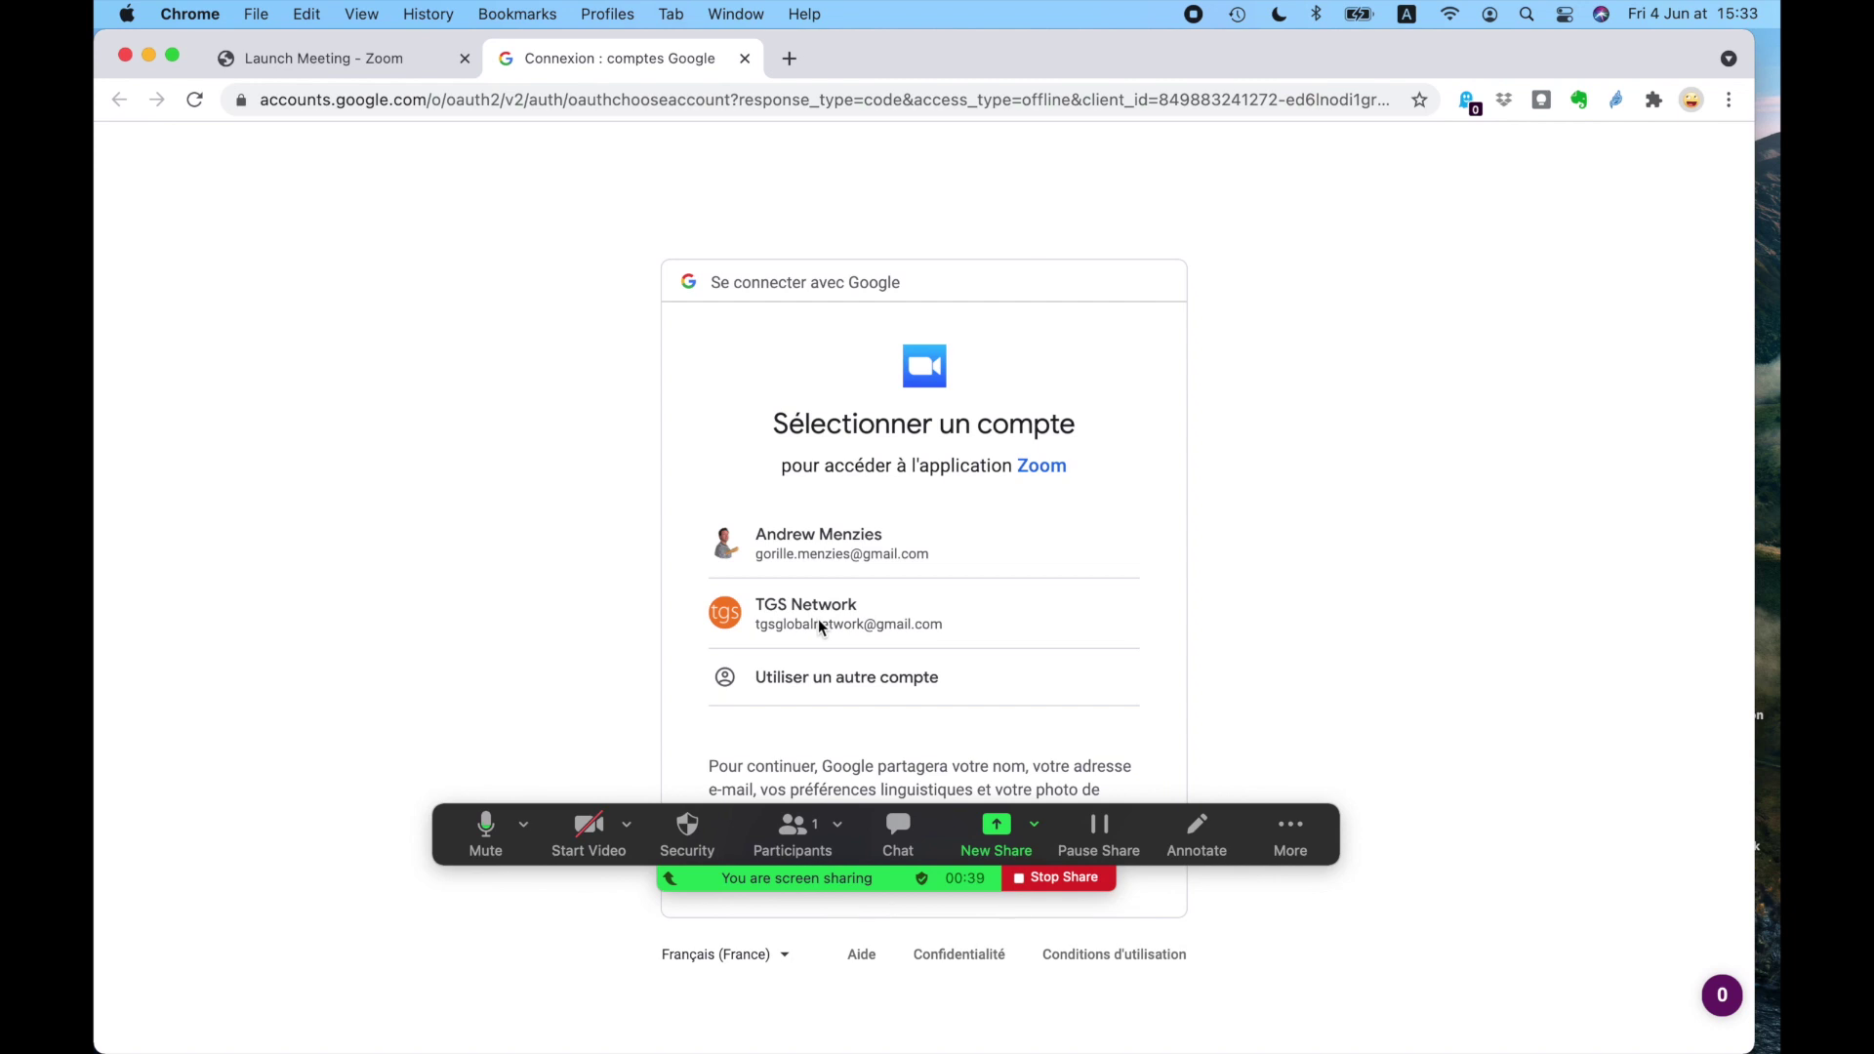
{"action": "left_click", "coordinate": [819, 623]}
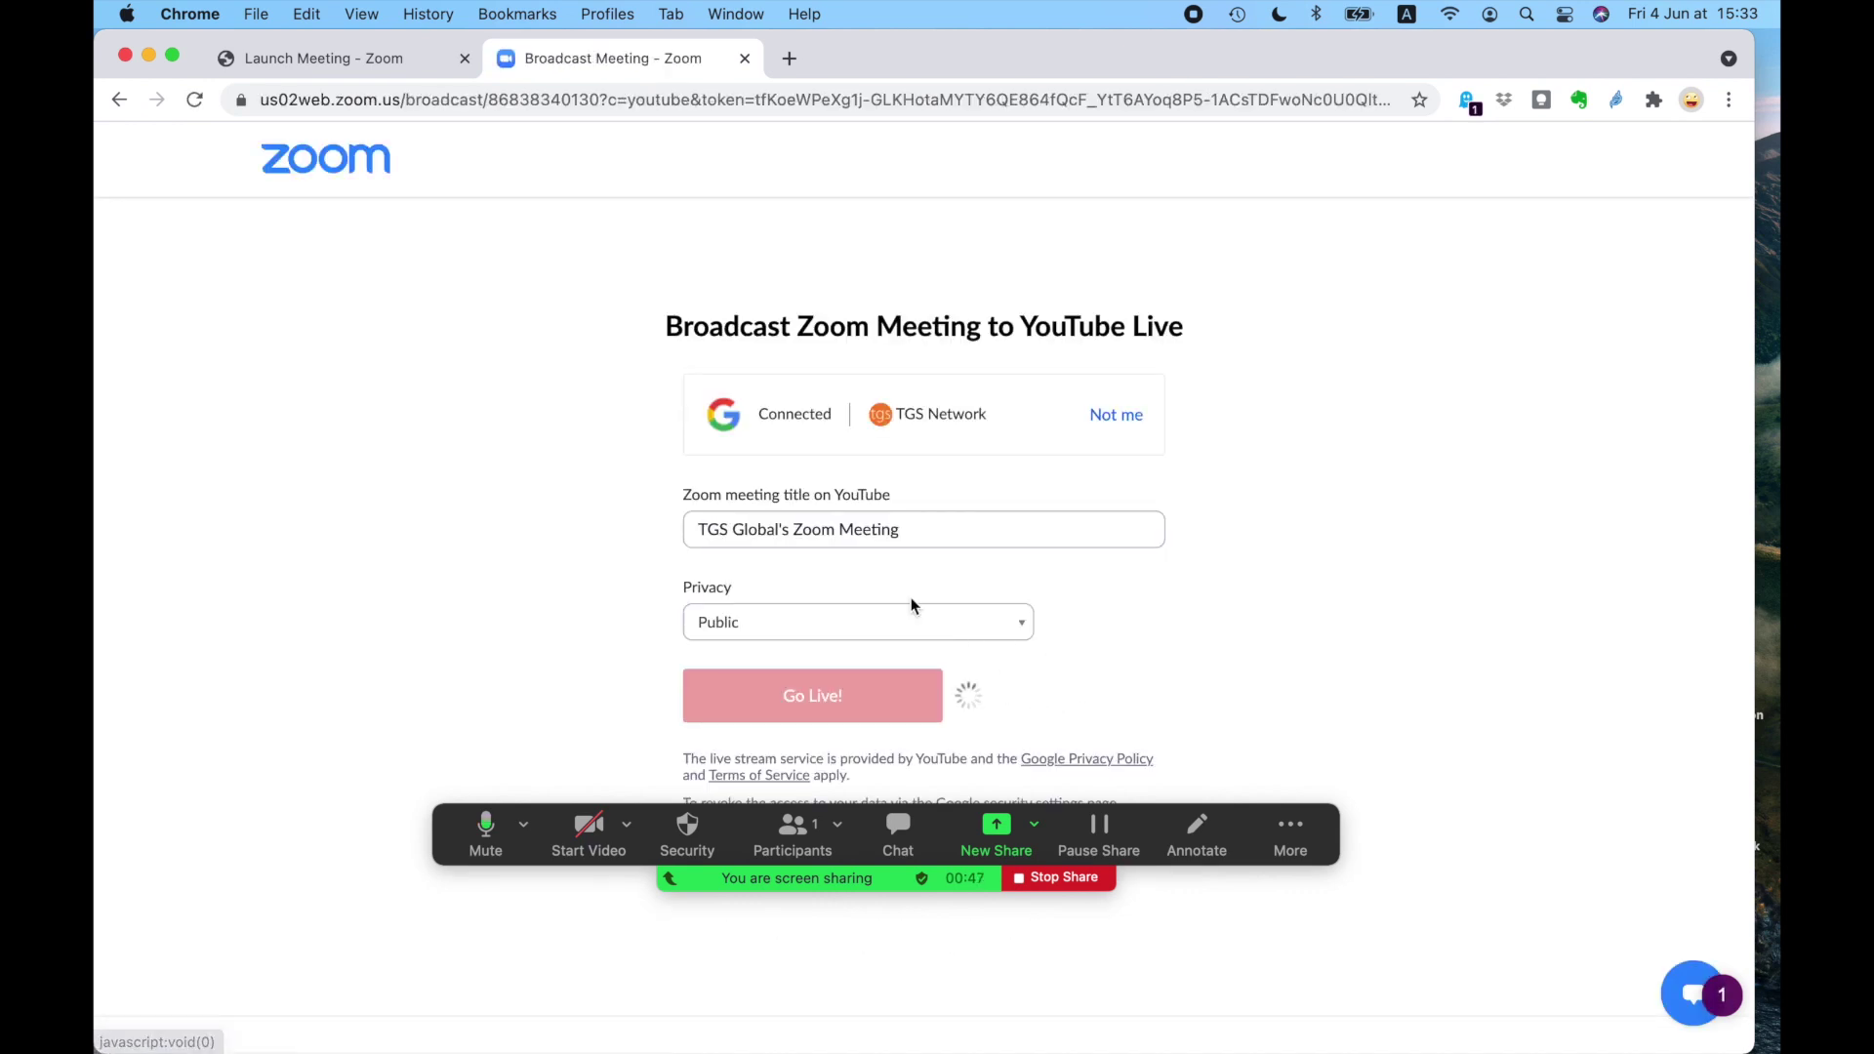
- Set the meeting title on YouTube to "TGS Demonstration Livestream"
{"action": "left_click_drag", "start_coordinate": [933, 527], "coordinate": [734, 531]}
{"action": "type", "text": "Te"}
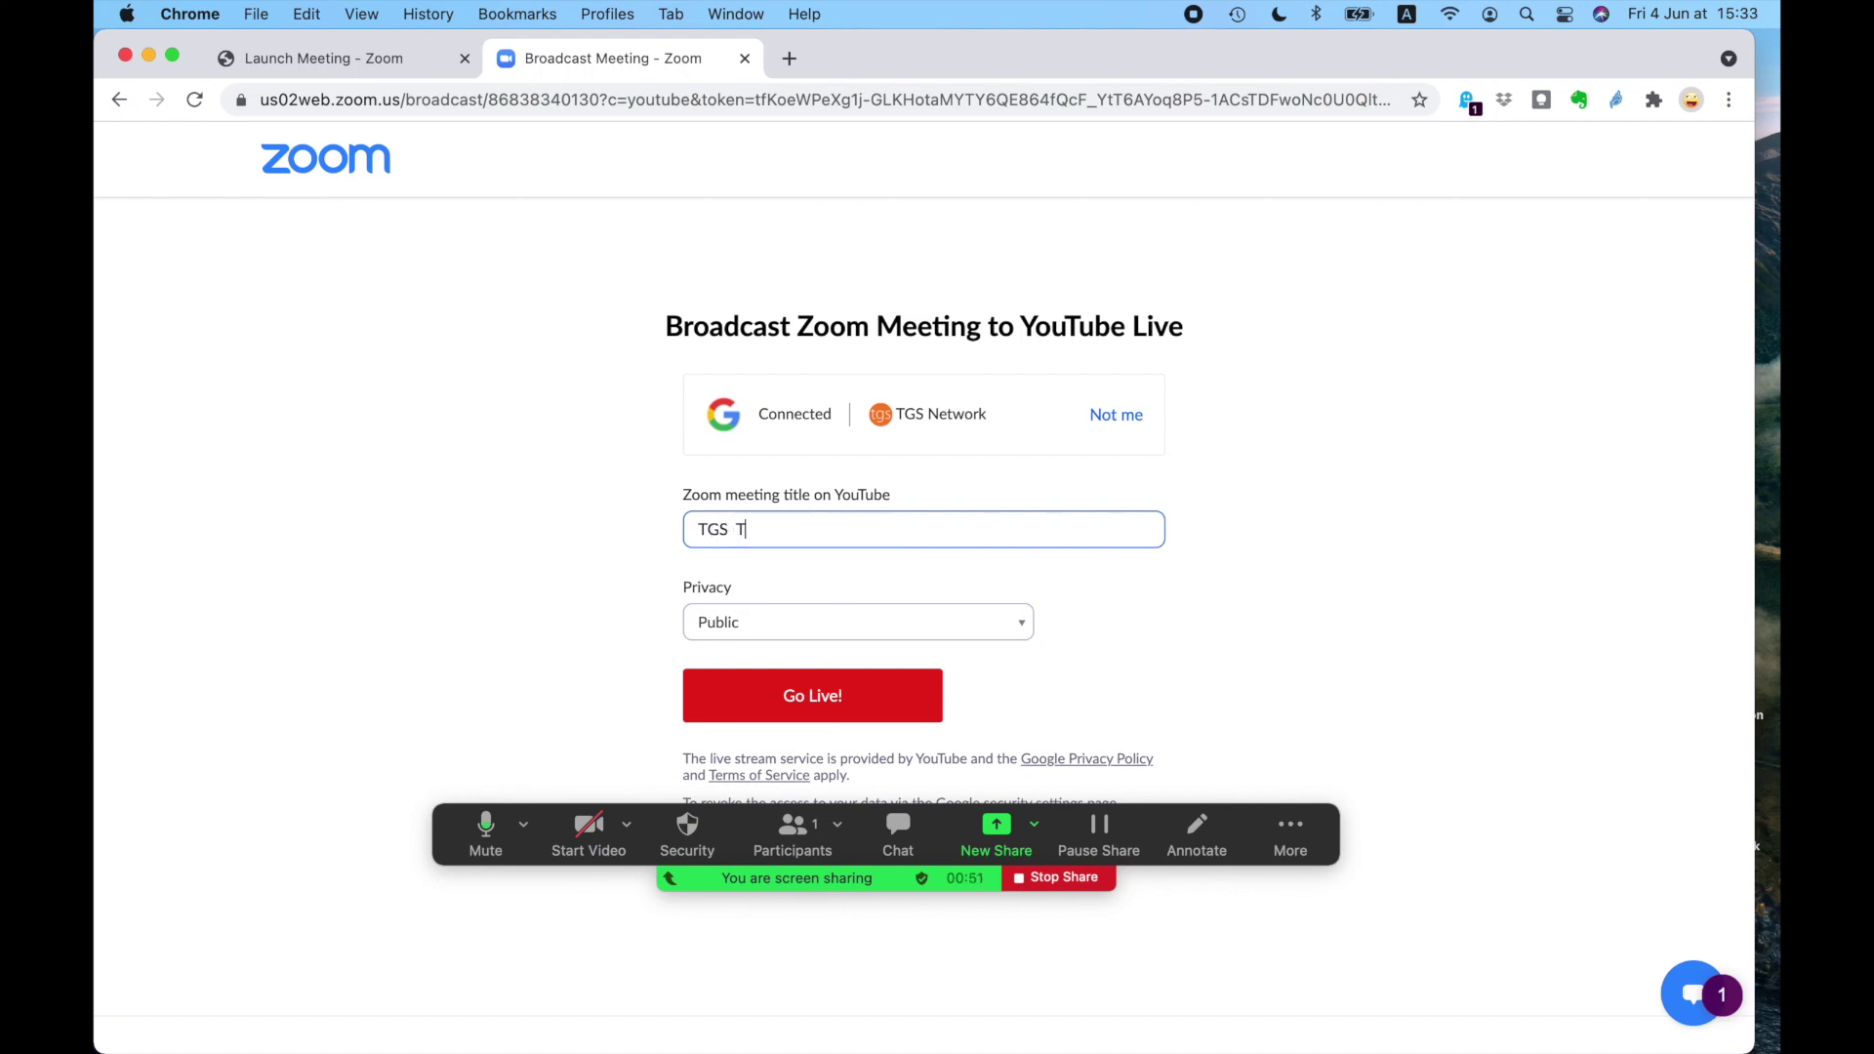
{"action": "key", "text": "BackSpace"}
{"action": "key", "text": "BackSpace"}
{"action": "key", "text": "BackSpace"}
{"action": "type", "text": "Glob"}
{"action": "key", "text": "BackSpace"}
{"action": "key", "text": "BackSpace"}
{"action": "key", "text": "BackSpace"}
{"action": "key", "text": "BackSpace"}
{"action": "type", "text": "De"}
{"action": "key", "text": "BackSpace"}
{"action": "key", "text": "BackSpace"}
{"action": "type", "text": "Demonstratino l"}
{"action": "key", "text": "BackSpace"}
{"action": "type", "text": "Live"}
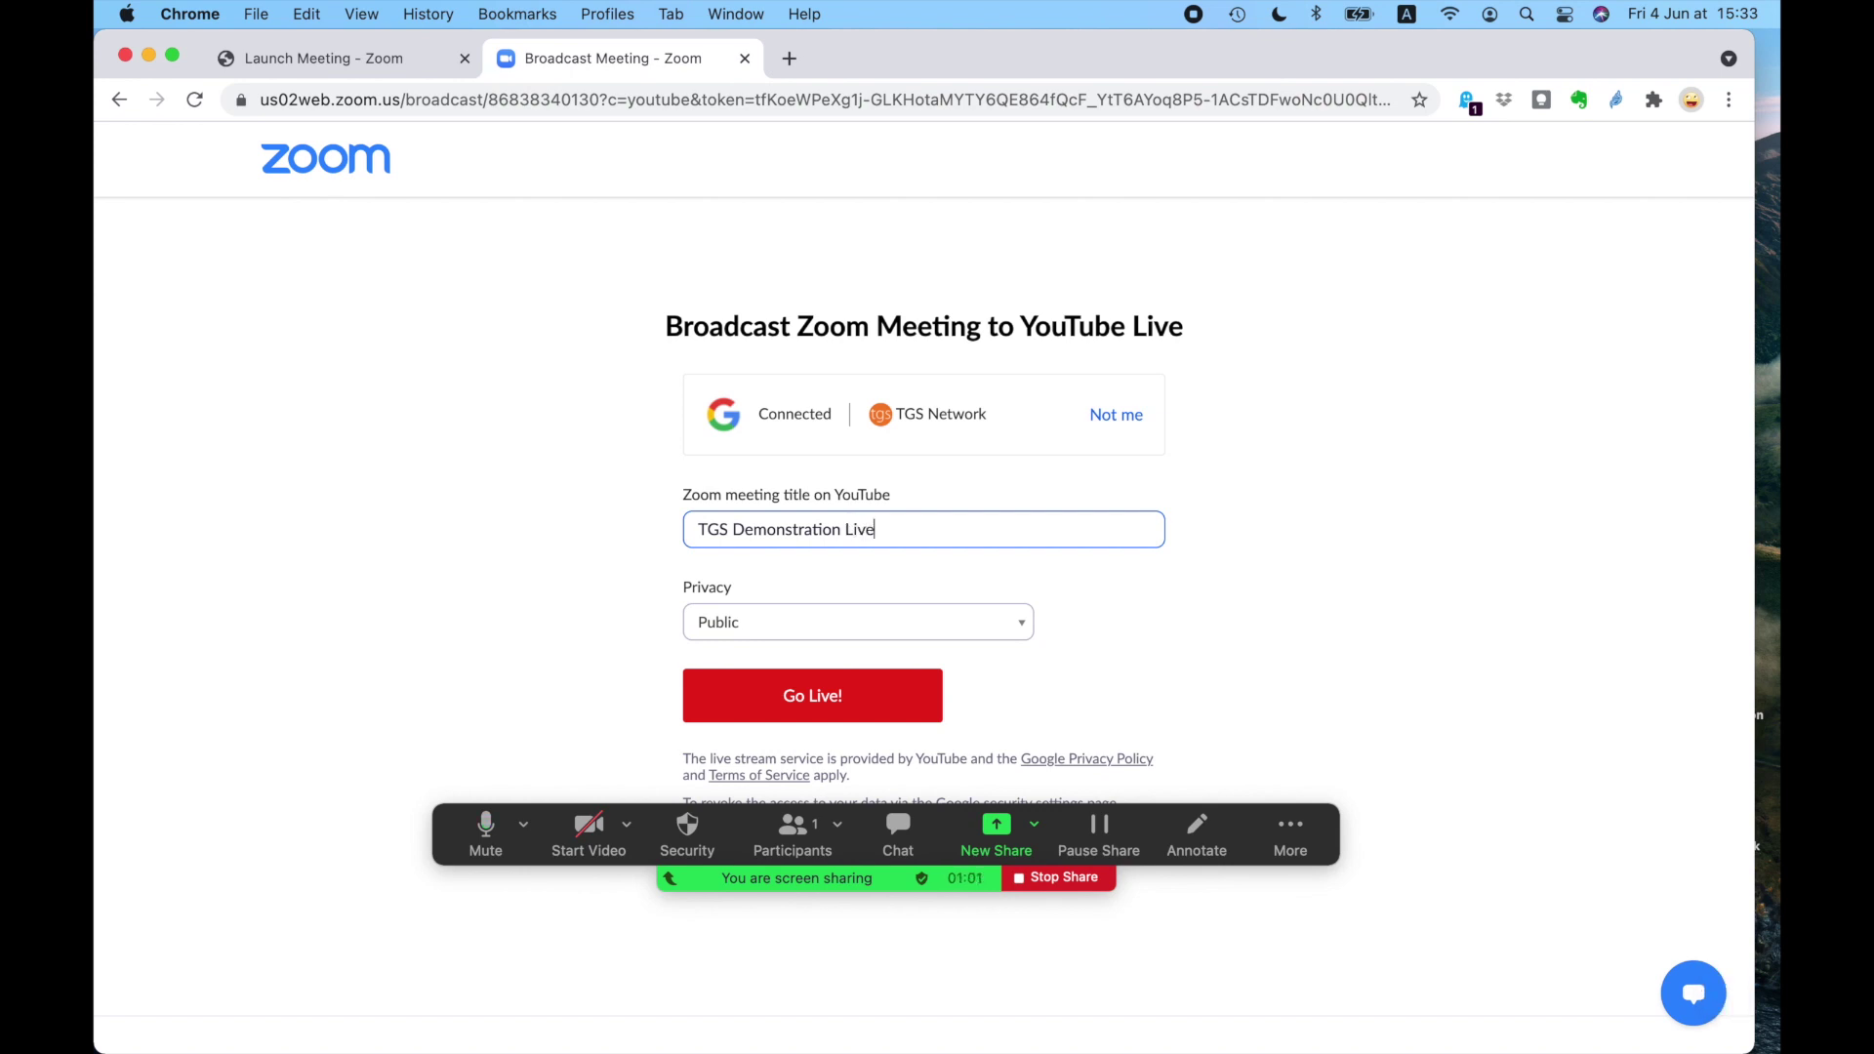
{"action": "type", "text": "stream"}
- Set the broadcast privacy to Unlisted and go live on YouTube
{"action": "left_click", "coordinate": [849, 631]}
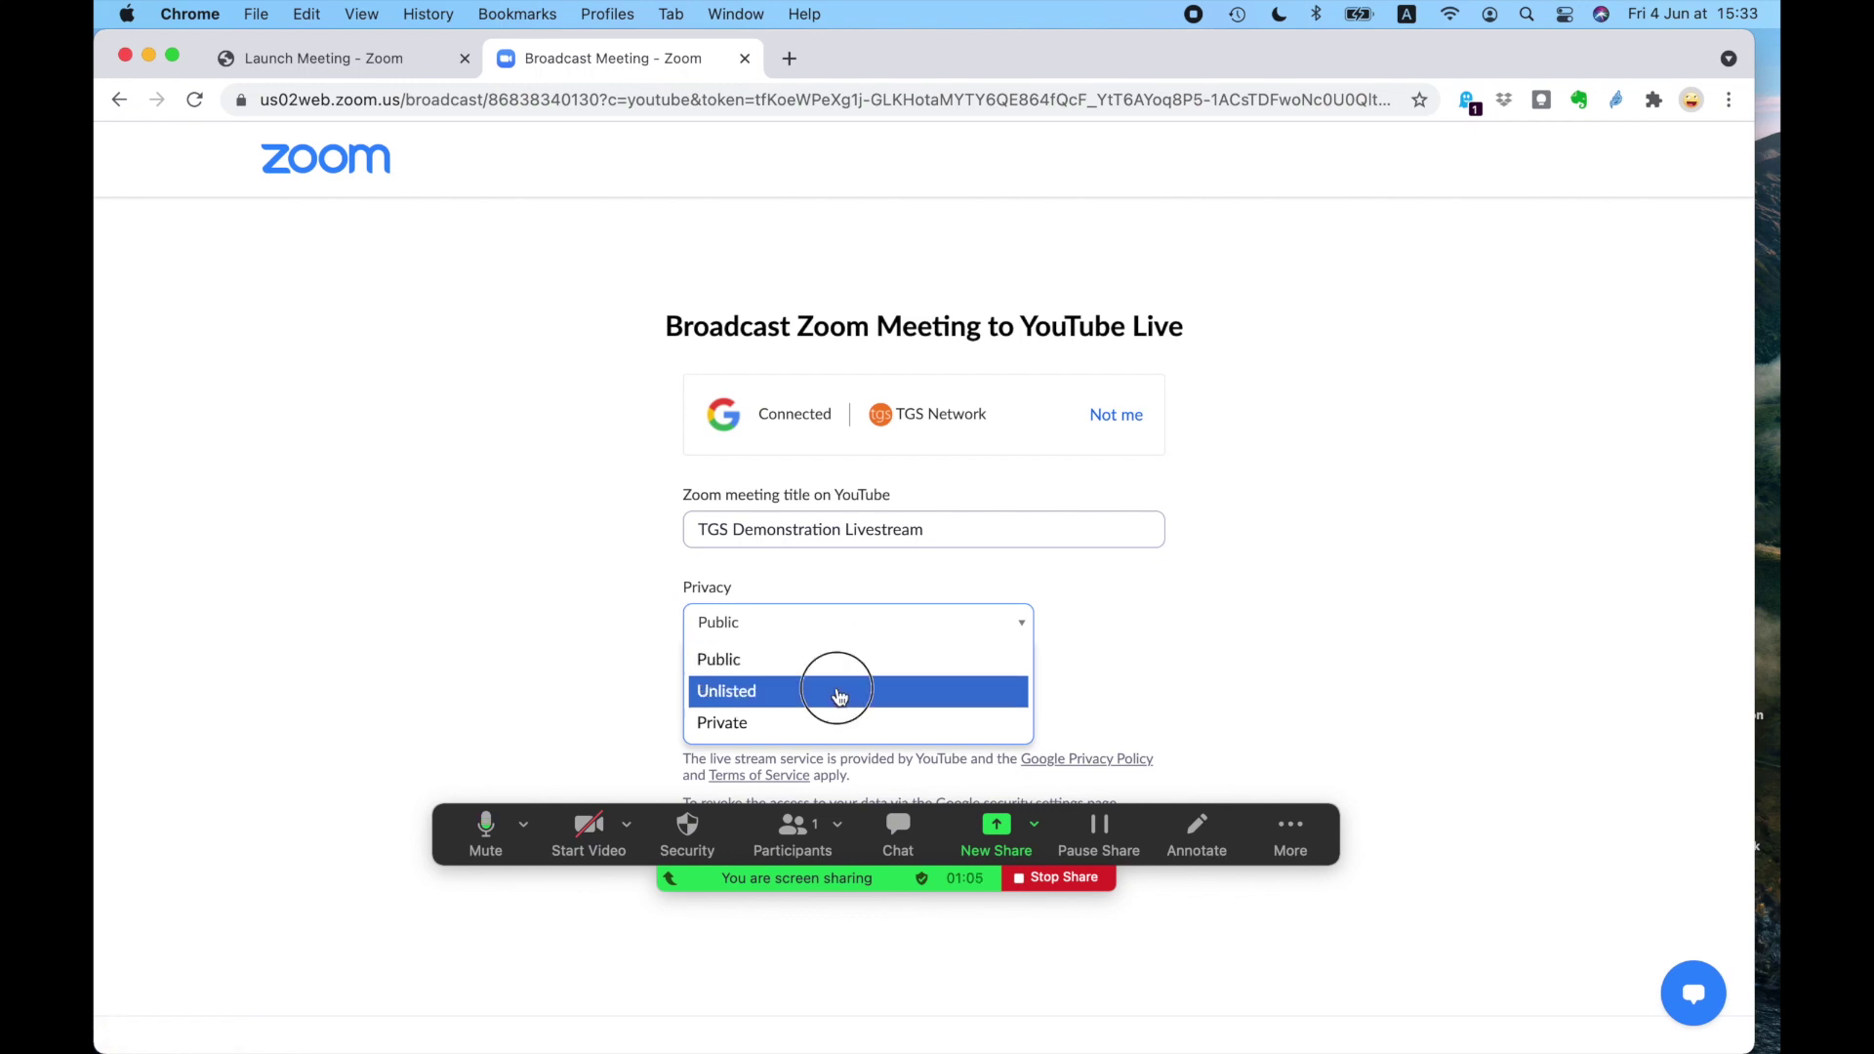
{"action": "left_click", "coordinate": [837, 693]}
{"action": "left_click", "coordinate": [837, 696]}
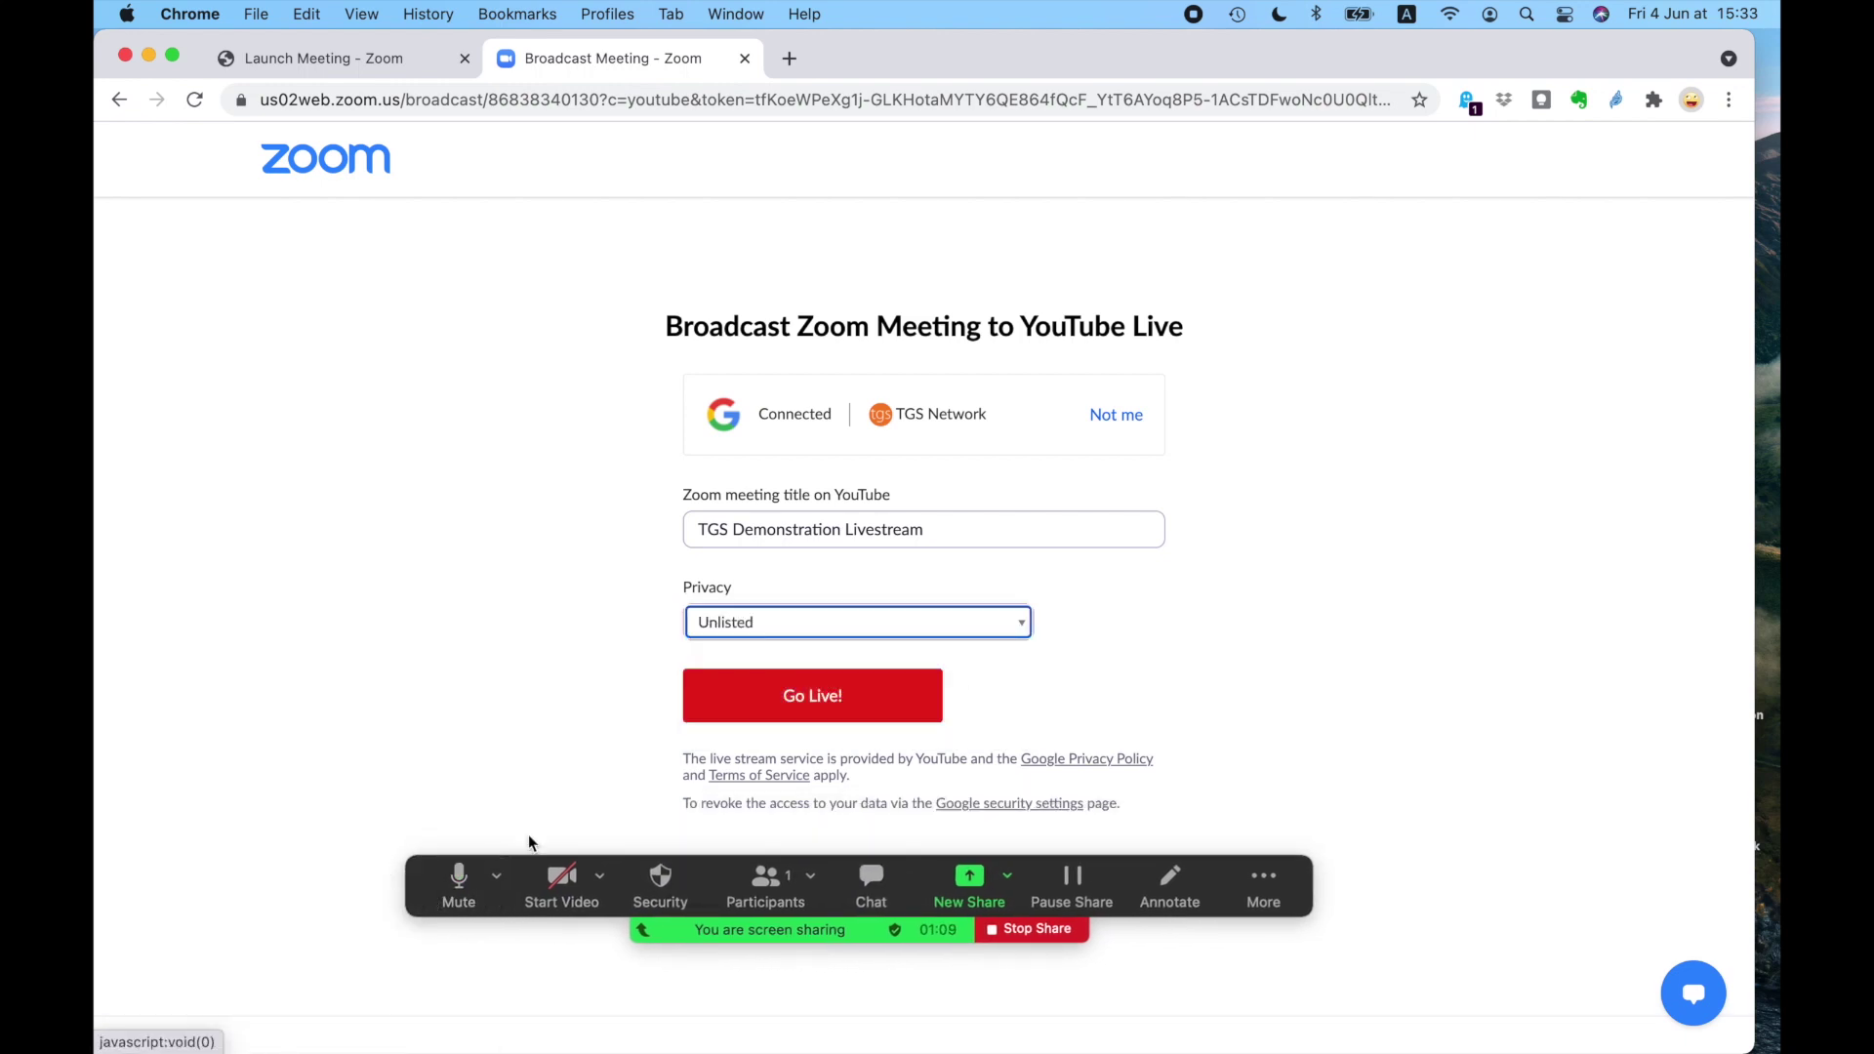
{"action": "left_click", "coordinate": [762, 714]}
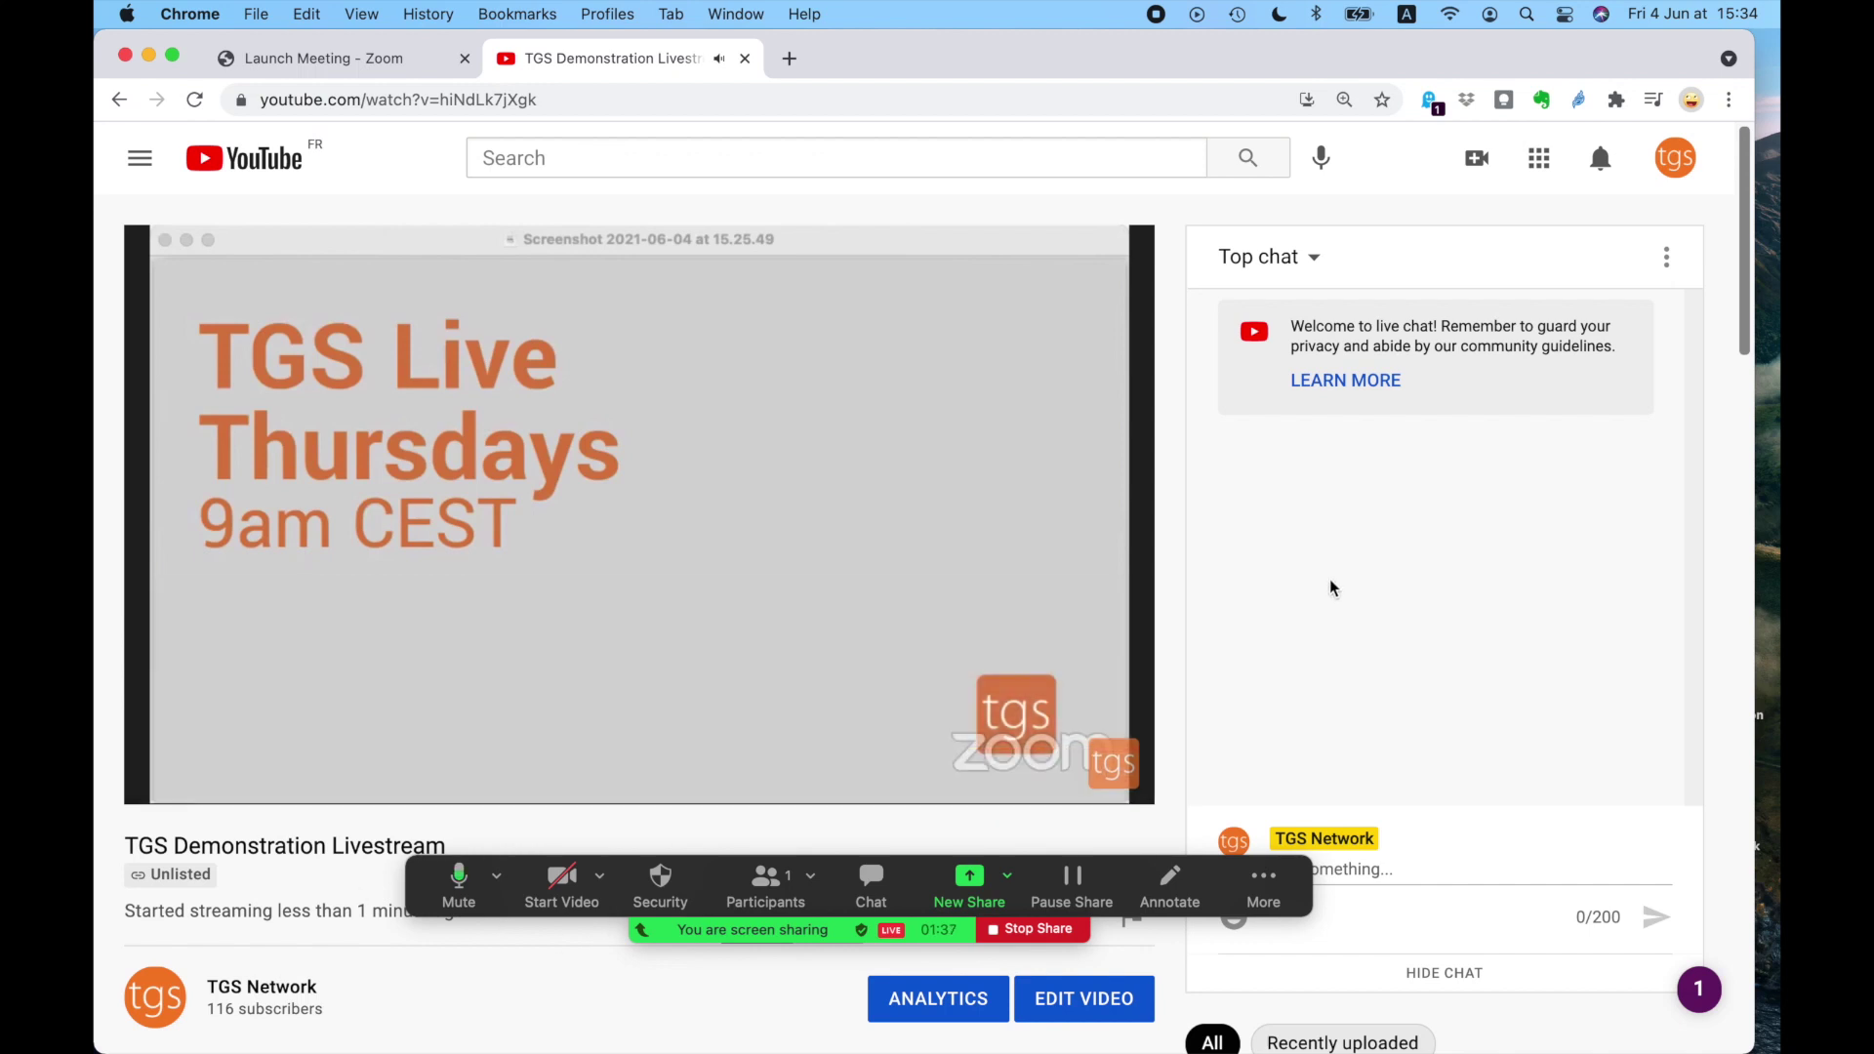
- Select the livestream's web address, uncover the chat box, and post "Test, ask questions." in the live chat
{"action": "left_click", "coordinate": [513, 90]}
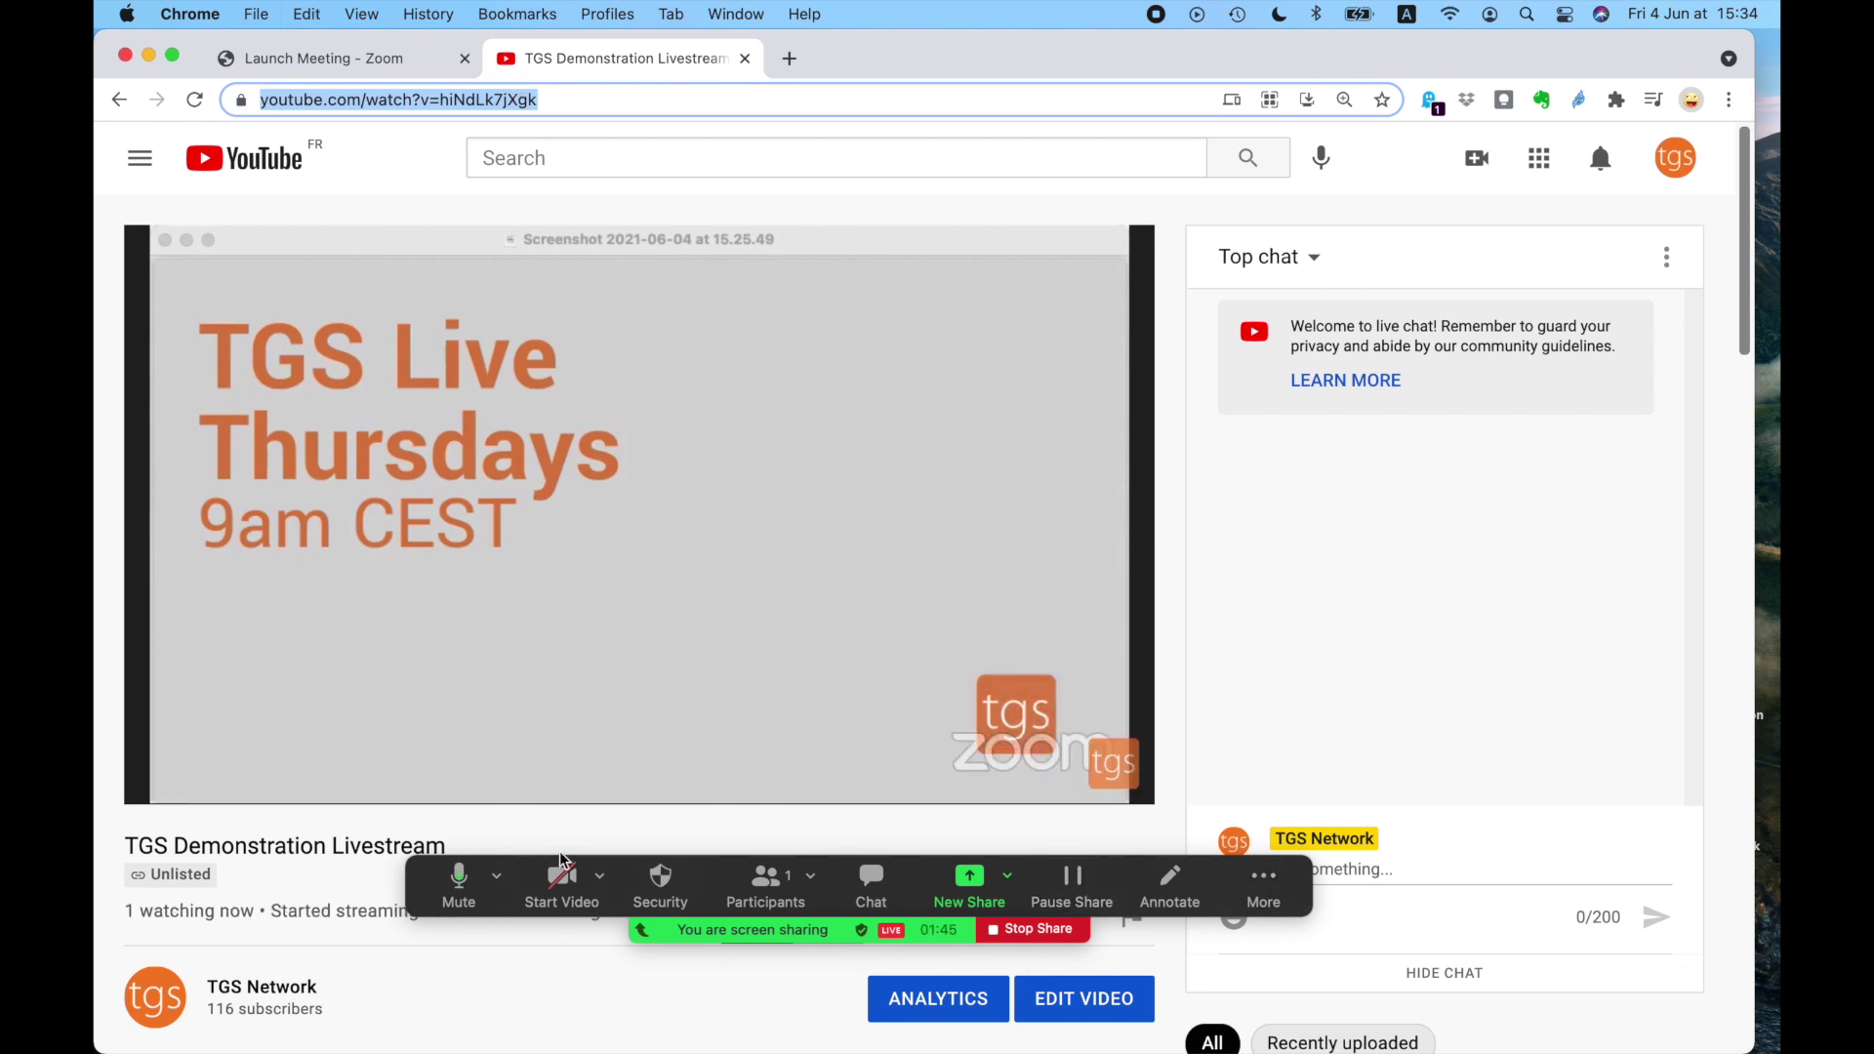
{"action": "left_click_drag", "start_coordinate": [499, 905], "coordinate": [757, 521]}
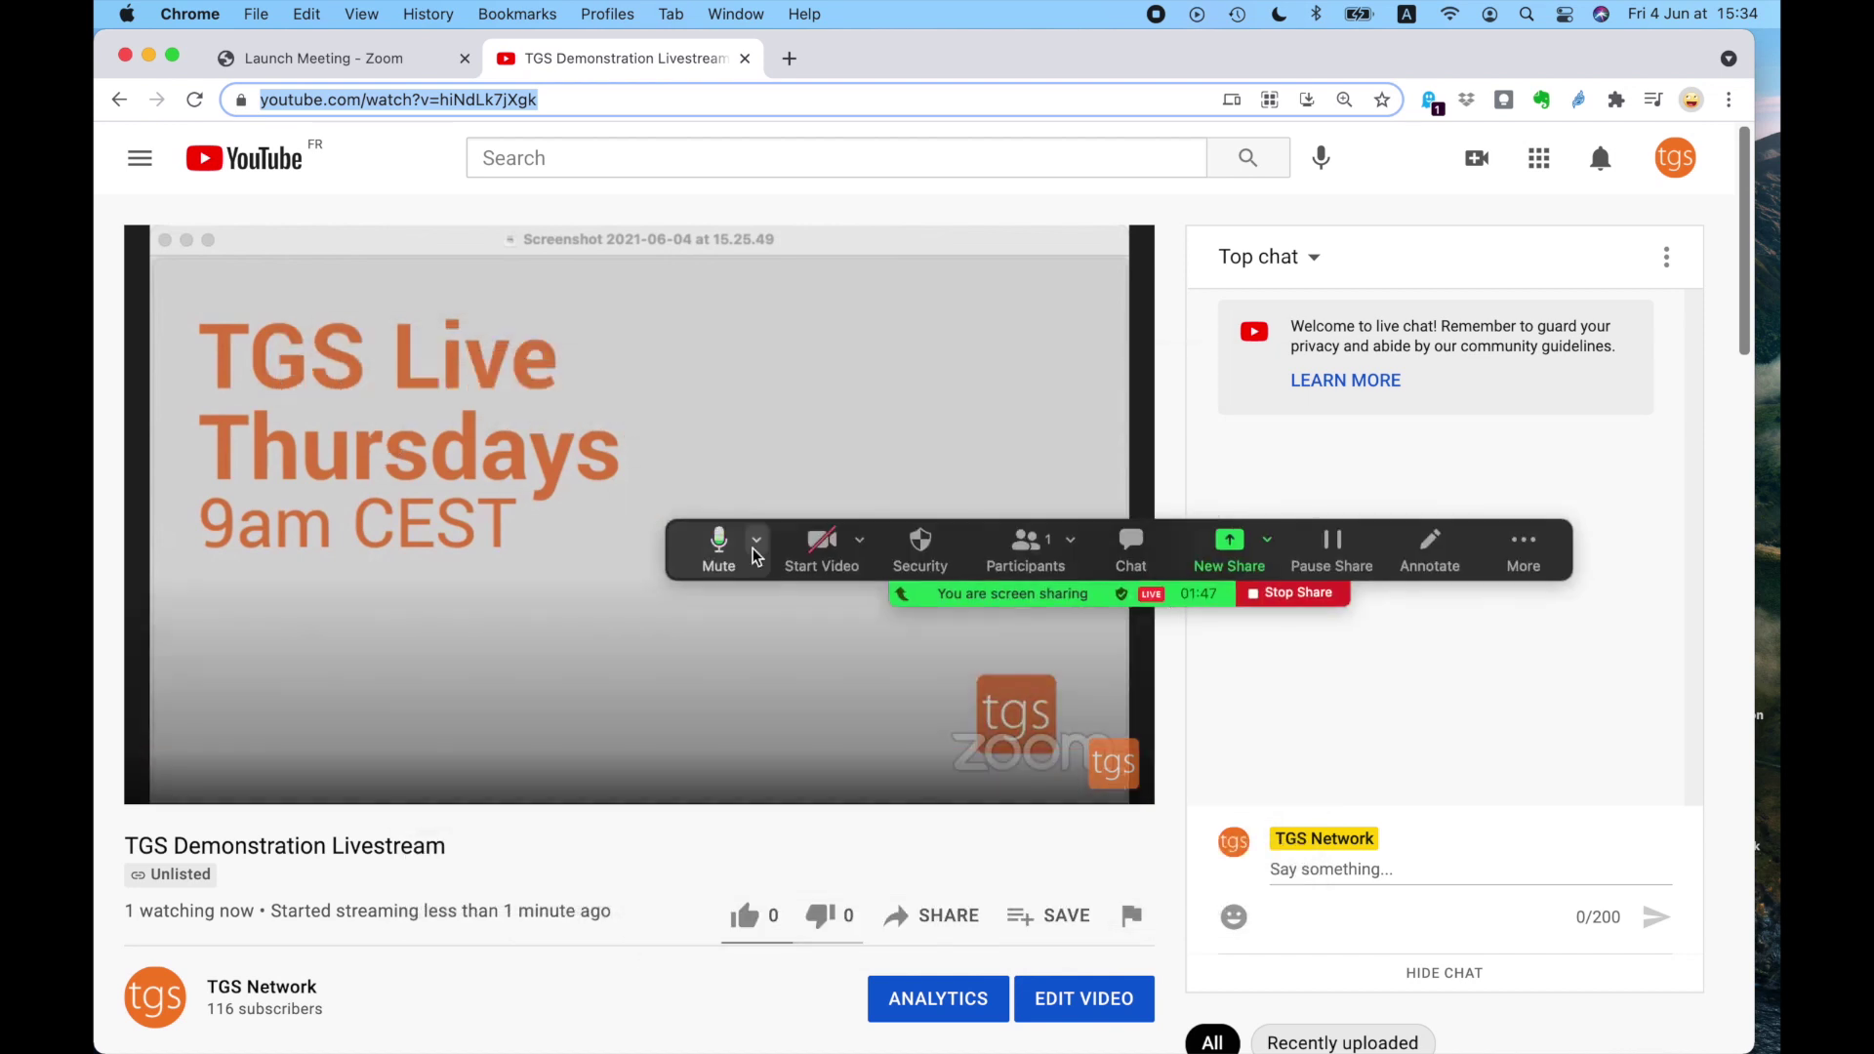
{"action": "left_click", "coordinate": [1312, 871]}
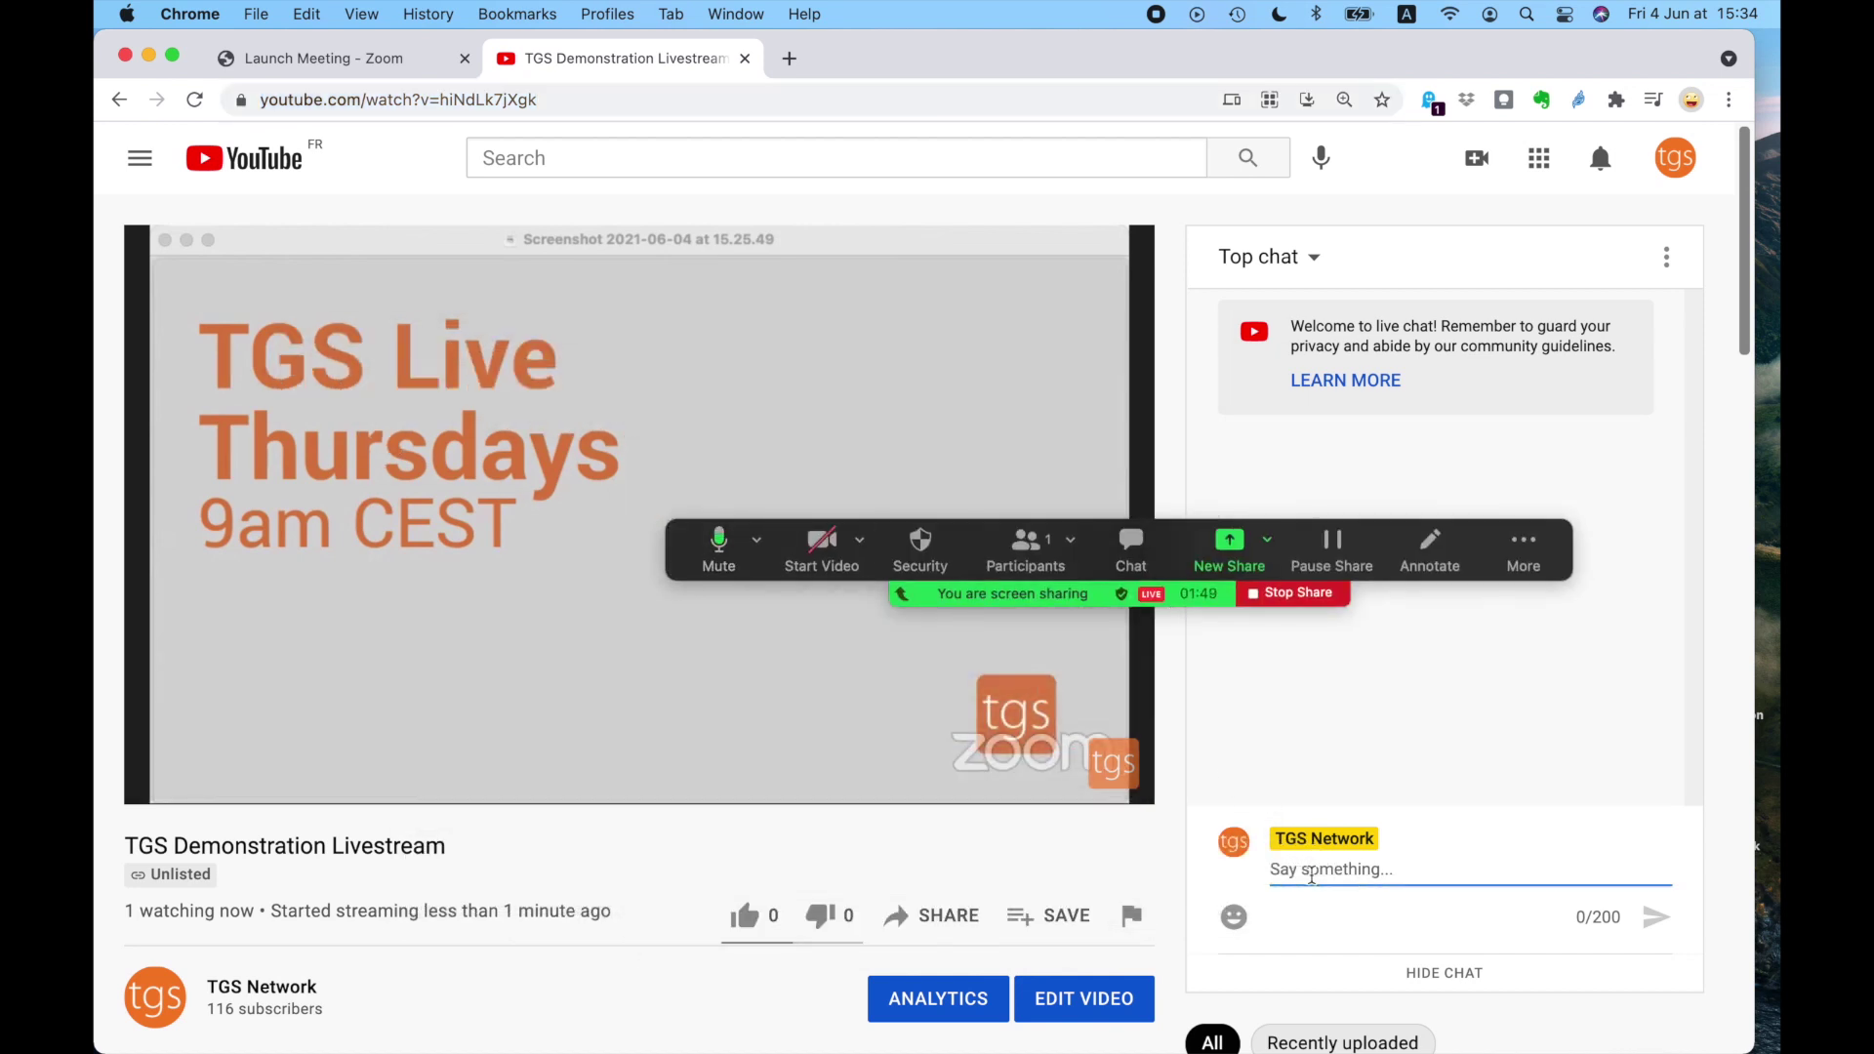
{"action": "type", "text": "Test, as"}
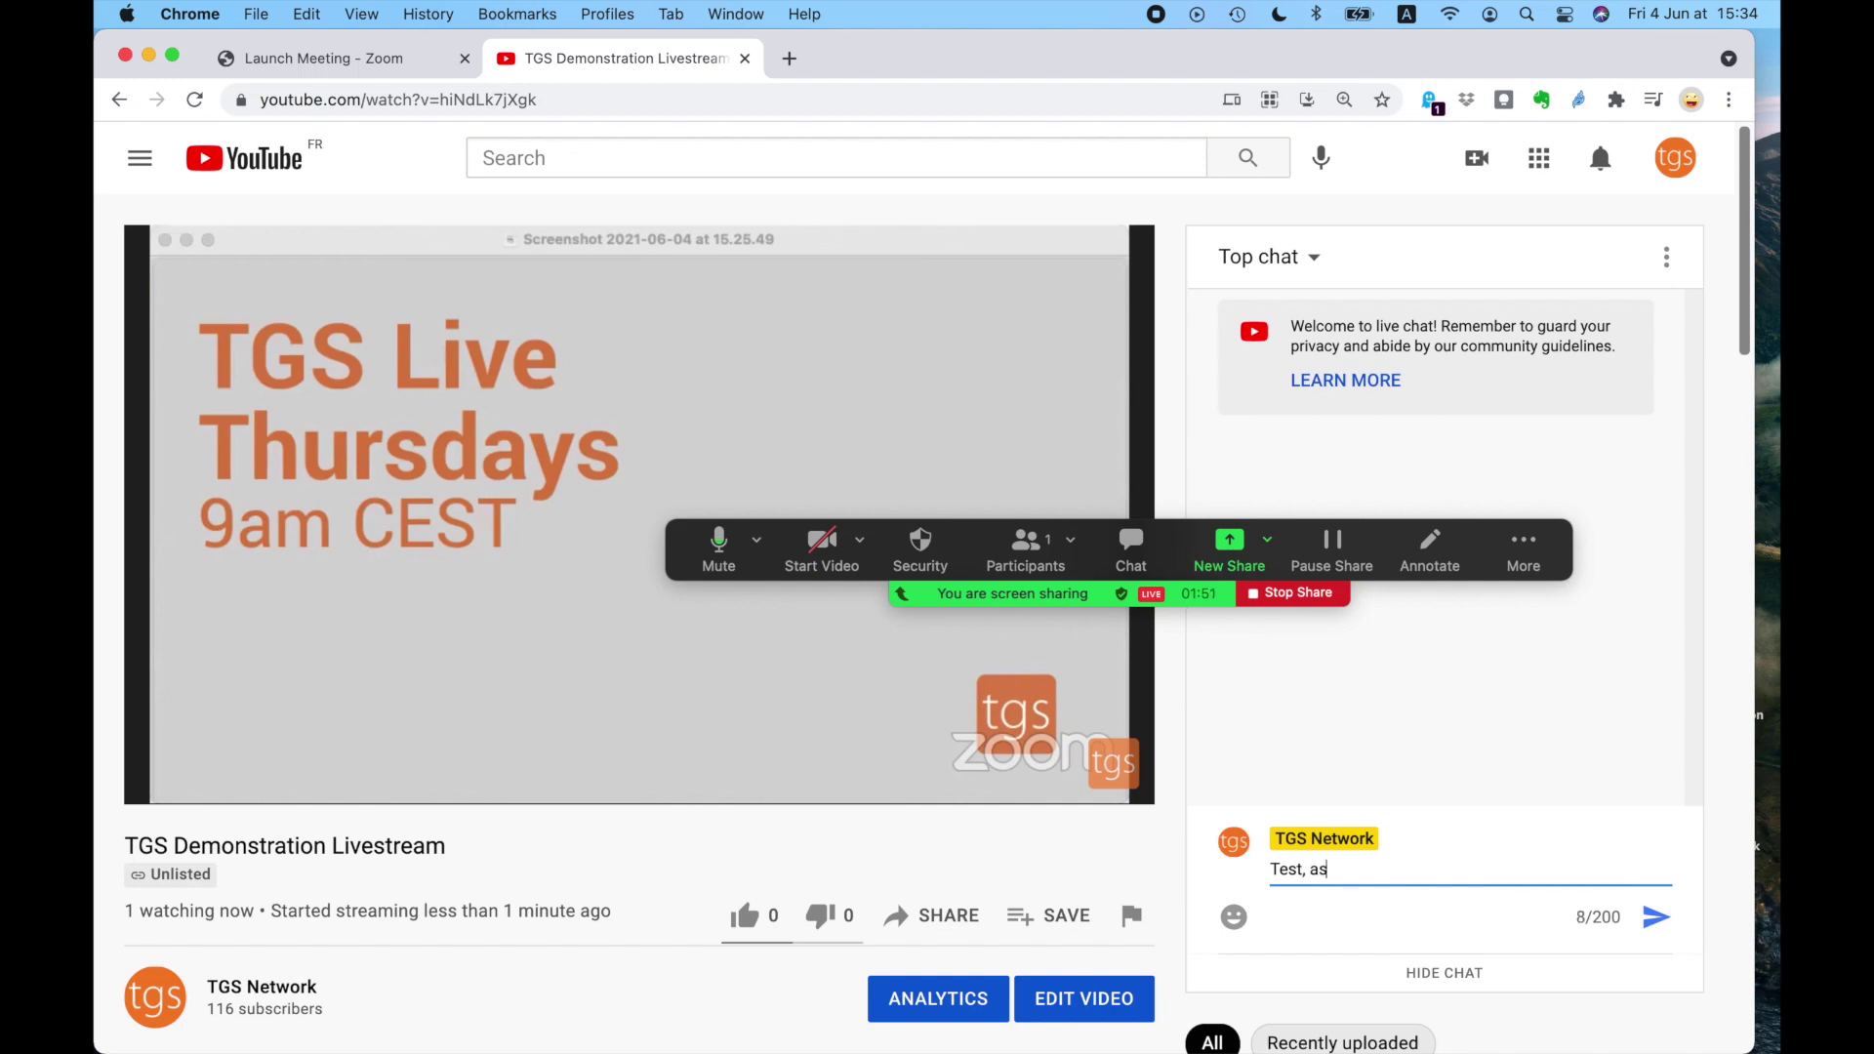
{"action": "type", "text": "k questions."}
{"action": "key", "text": "Return"}
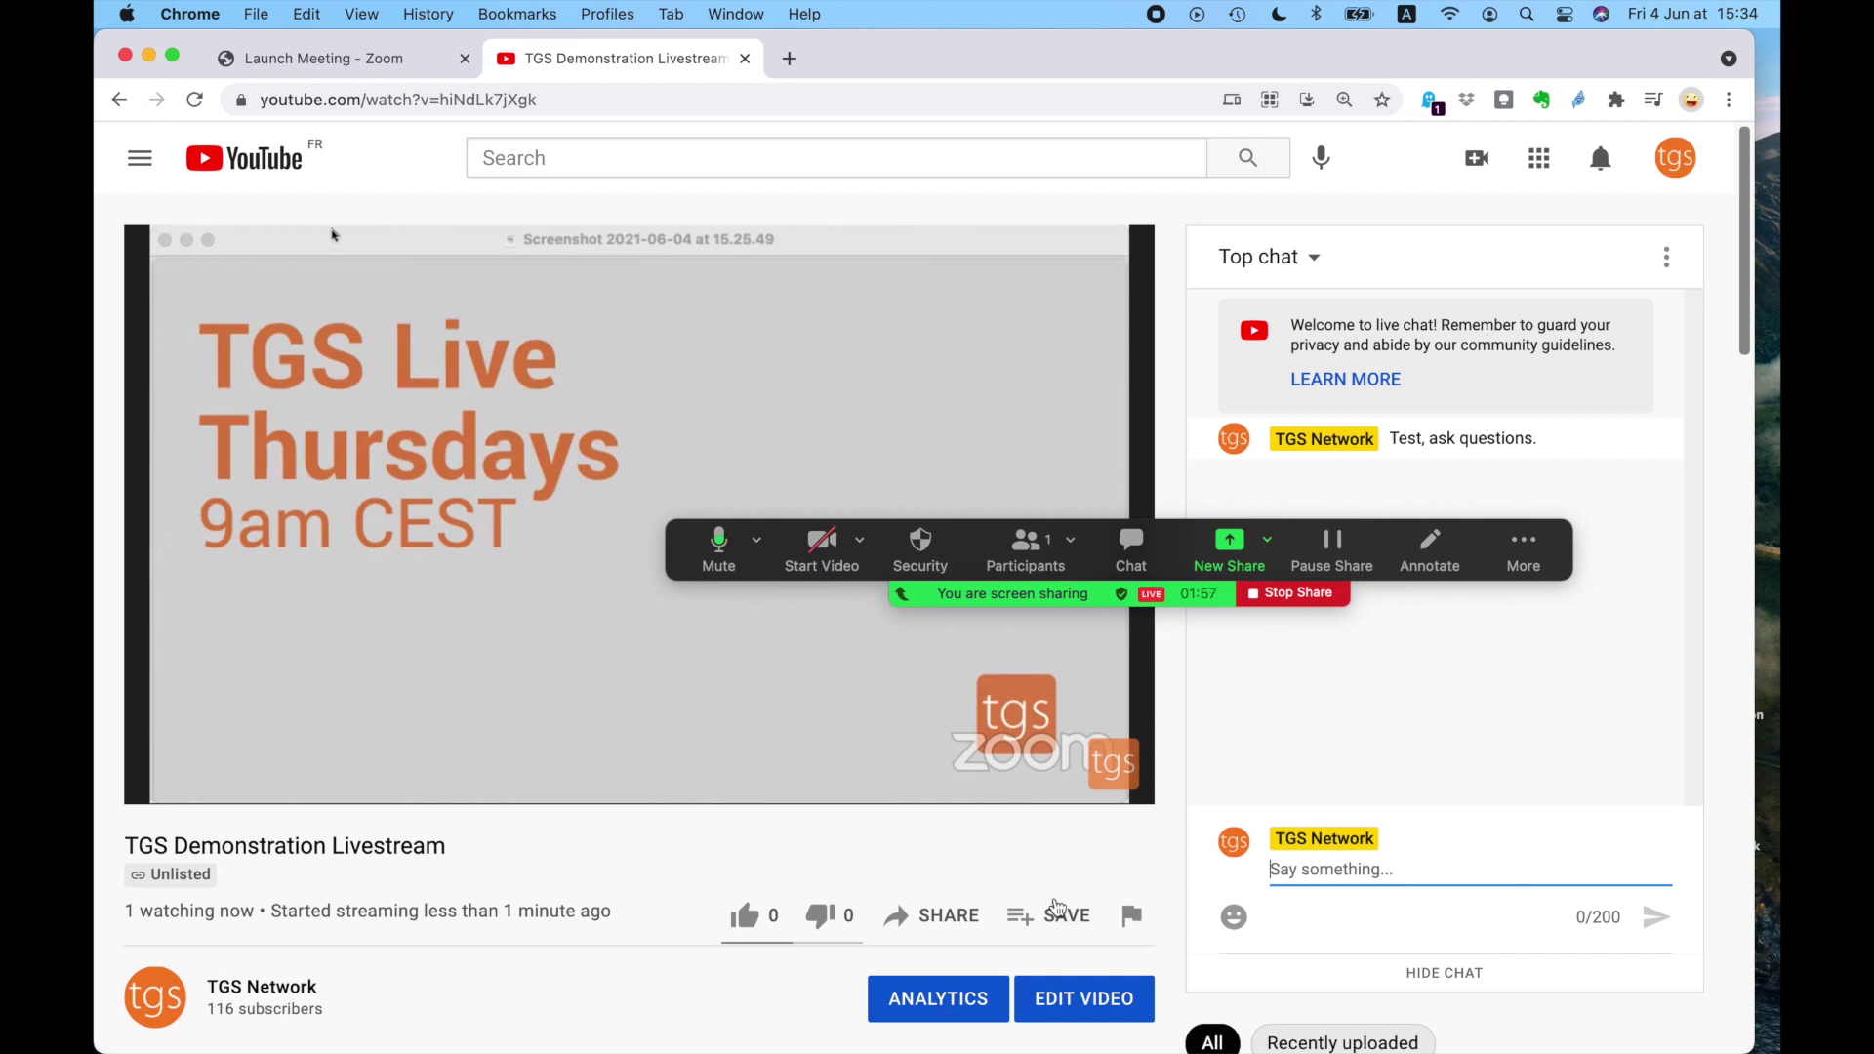
- Stop the screen share in the meeting and close the YouTube livestream page
{"action": "scroll", "coordinate": [827, 912], "scroll_direction": "down", "scroll_amount": 3}
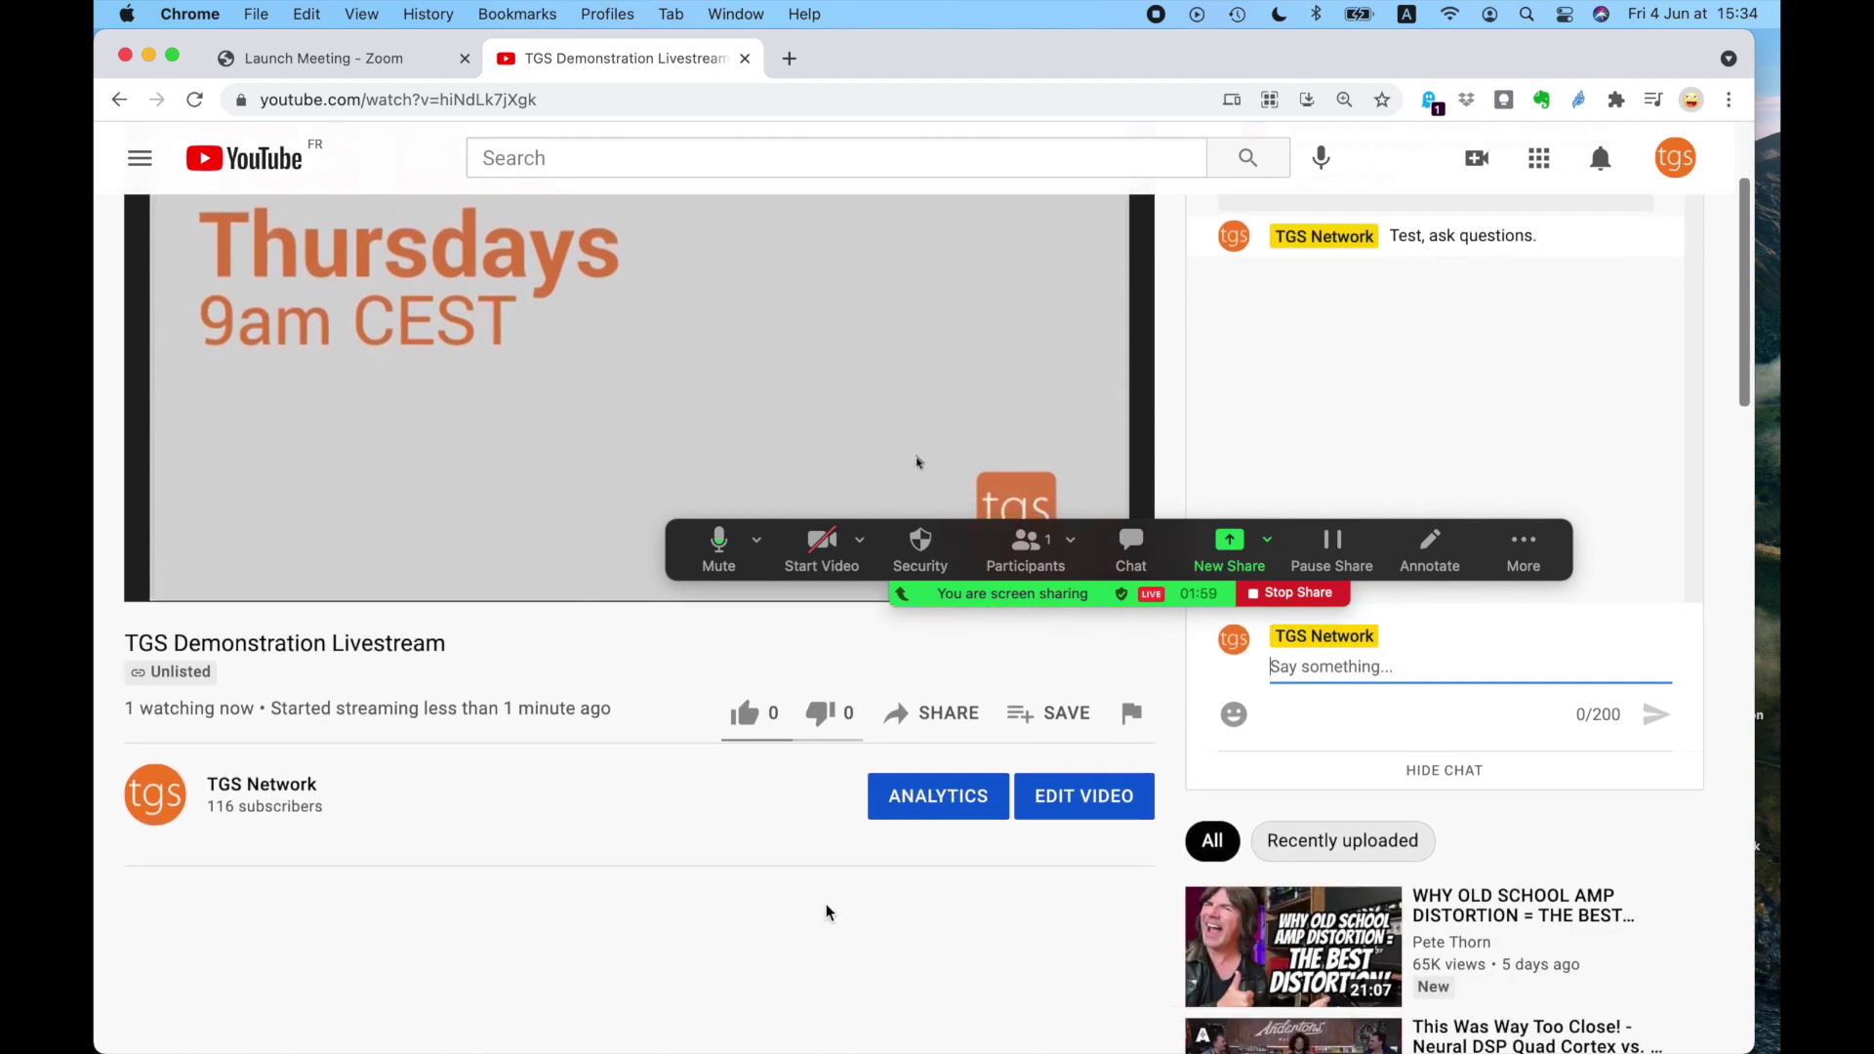
{"action": "scroll", "coordinate": [826, 913], "scroll_direction": "up", "scroll_amount": 3}
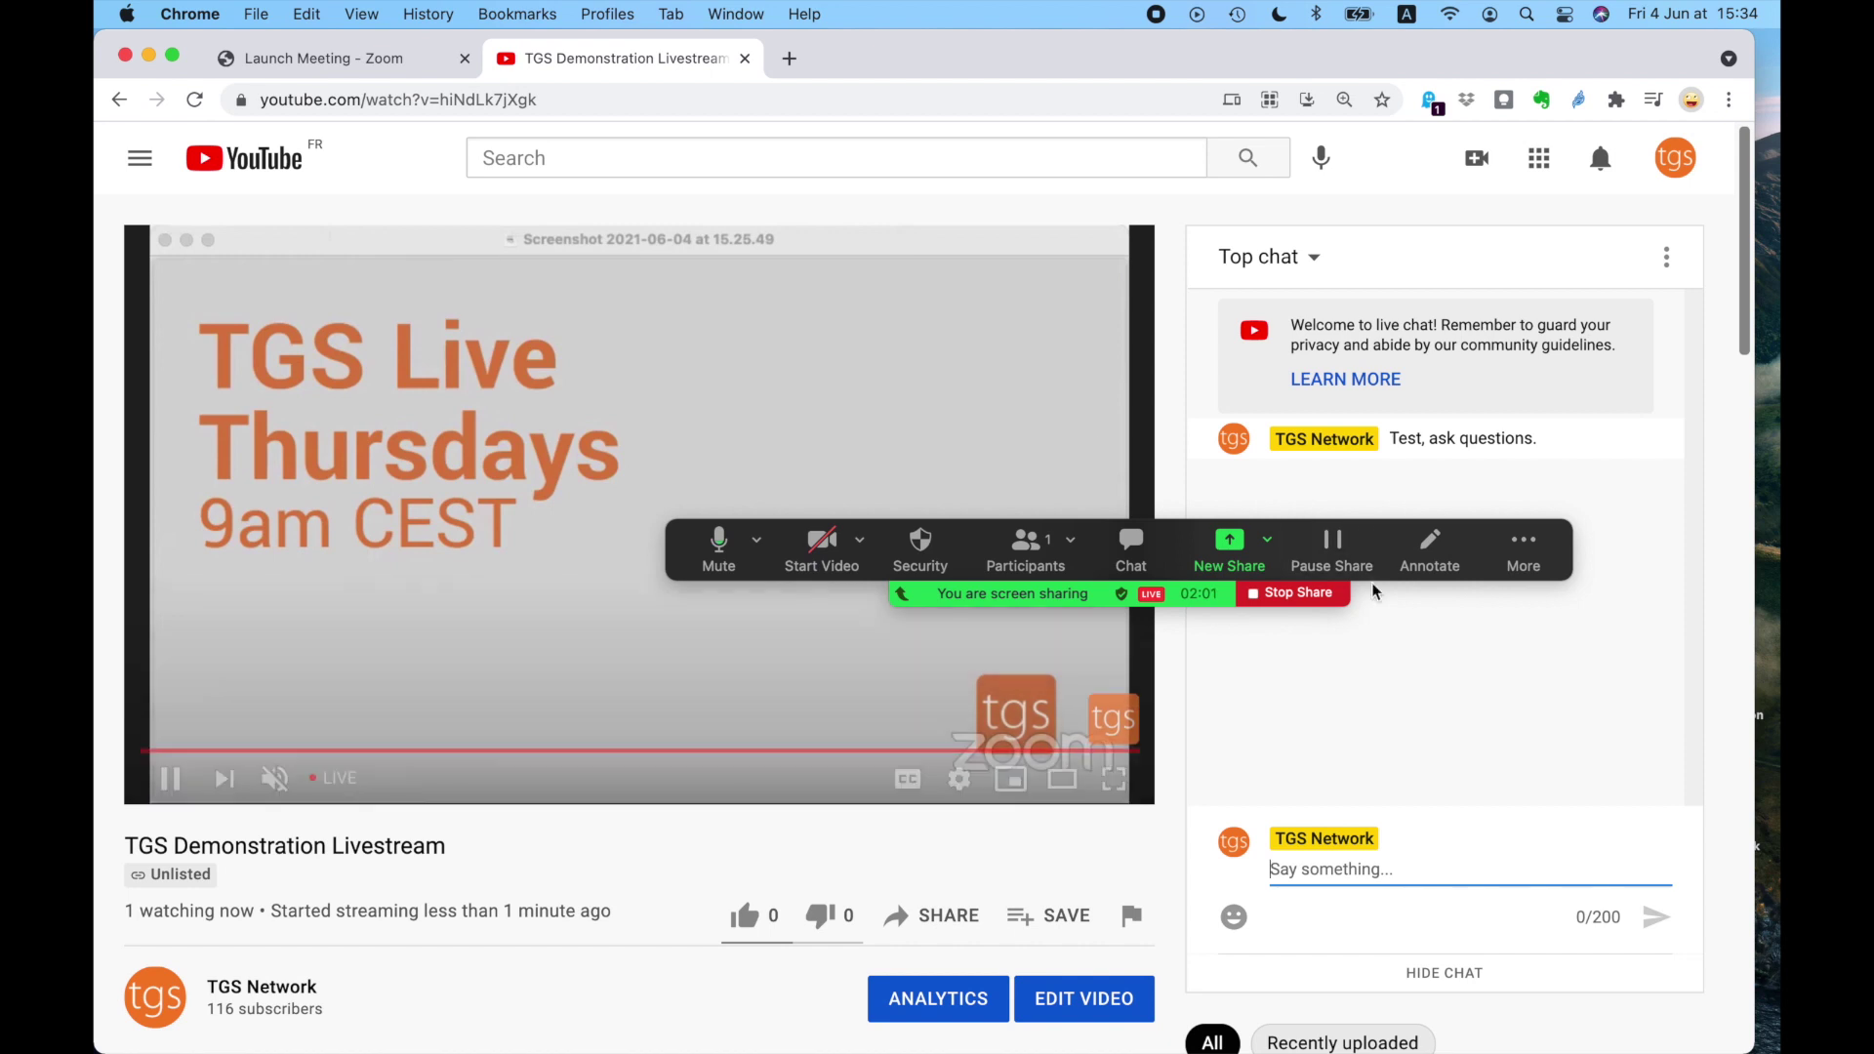
{"action": "left_click", "coordinate": [1306, 596]}
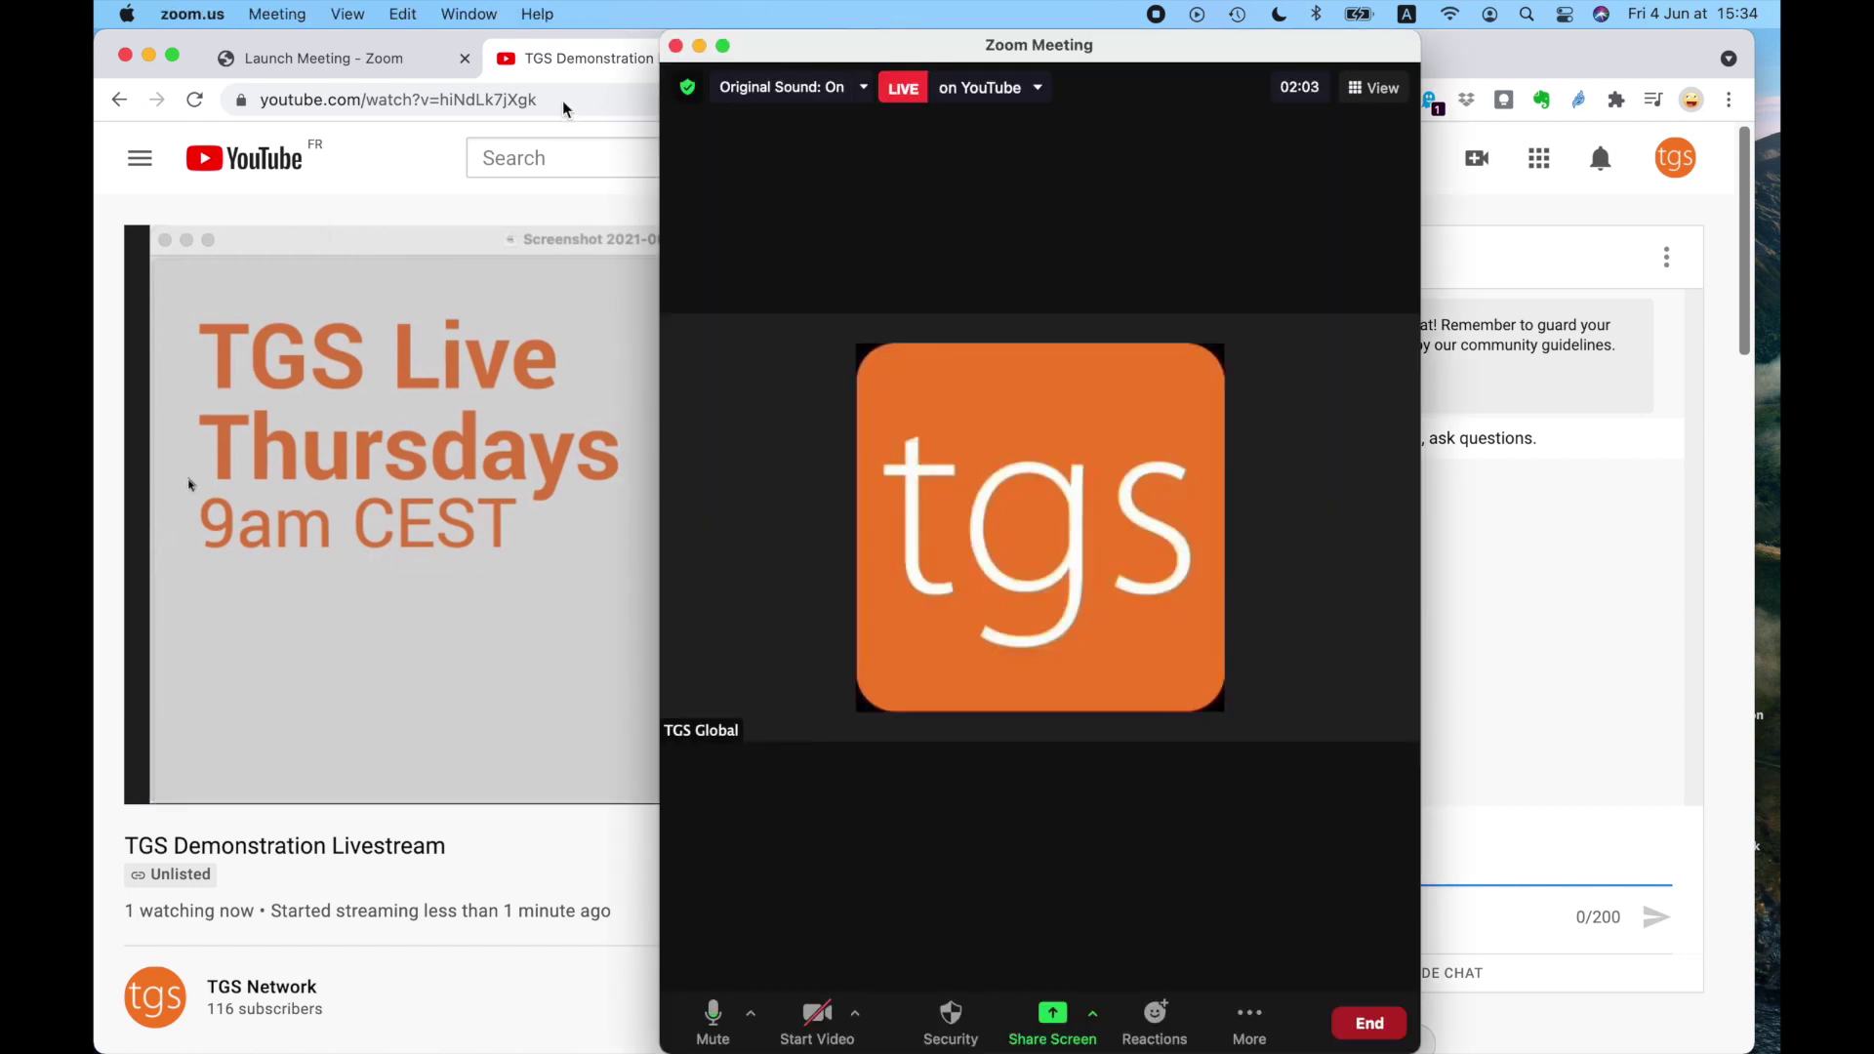
{"action": "left_click", "coordinate": [584, 80]}
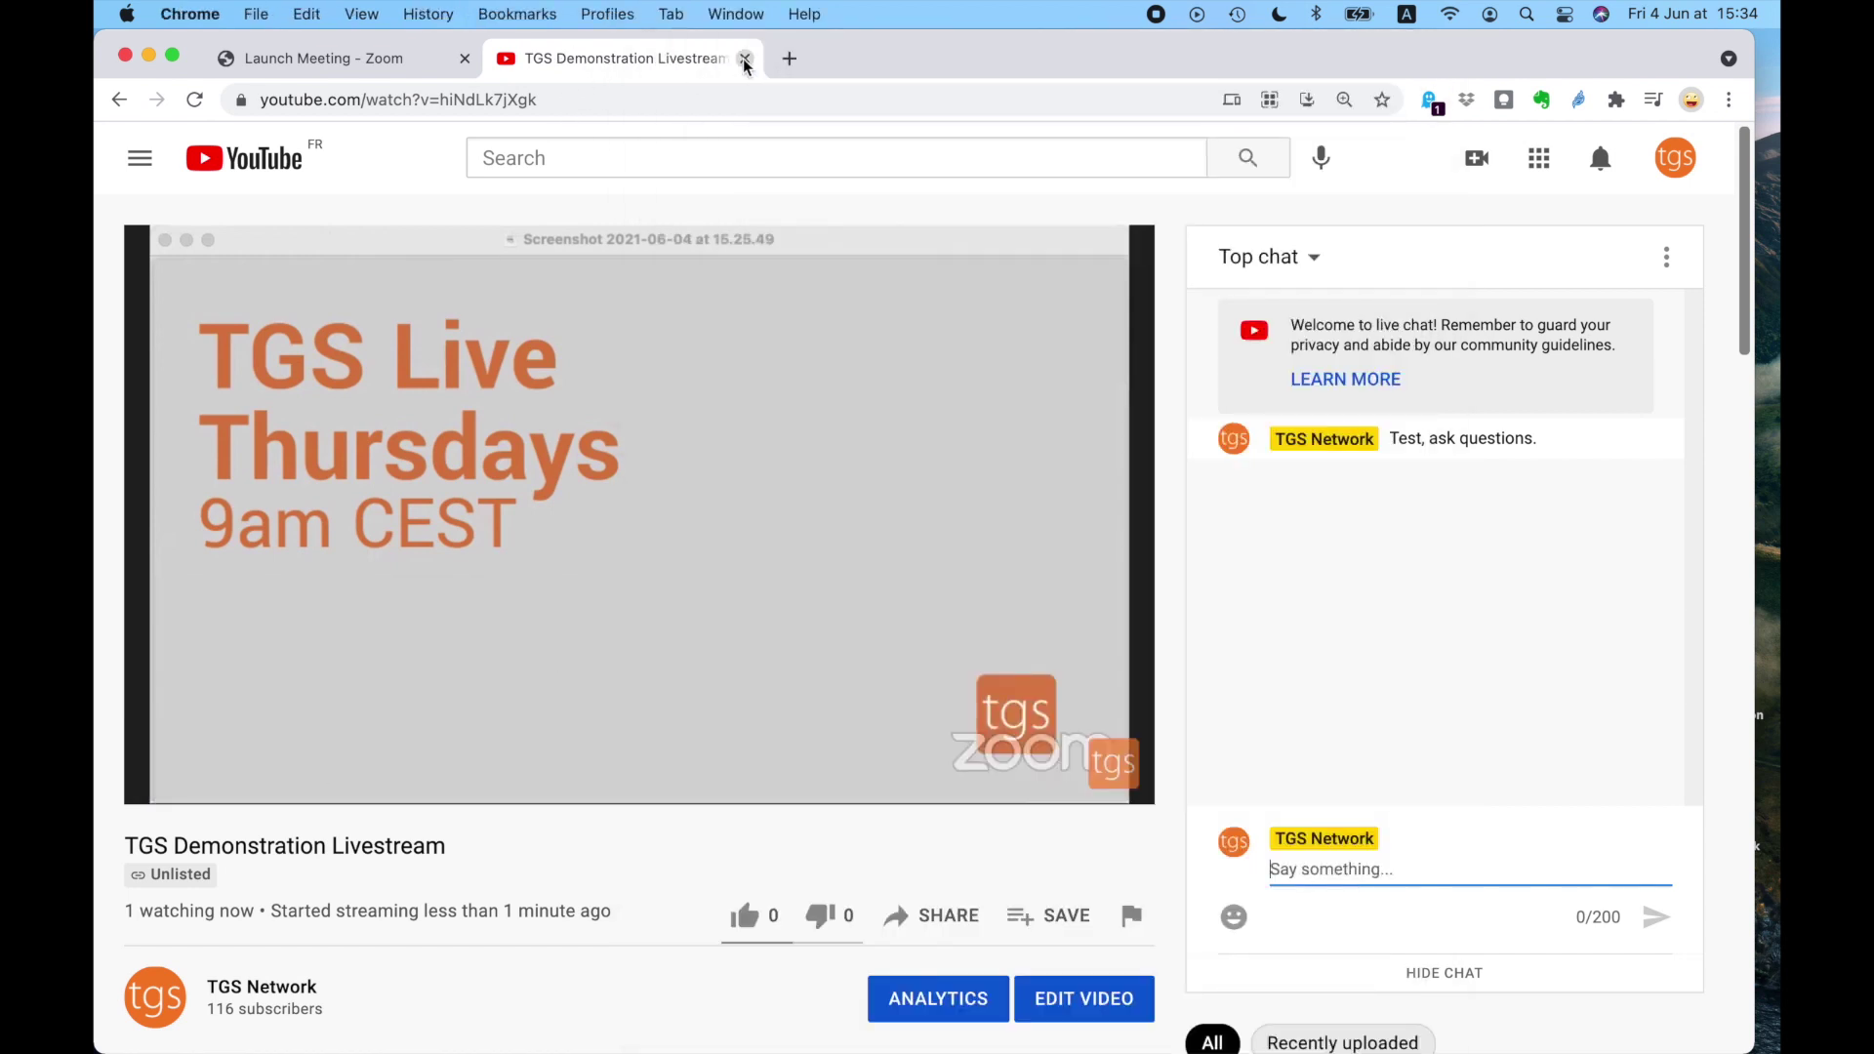
{"action": "left_click", "coordinate": [744, 59]}
- Switch to the Zoom meeting window and stop its YouTube livestream
{"action": "key", "text": "ctrl+Up"}
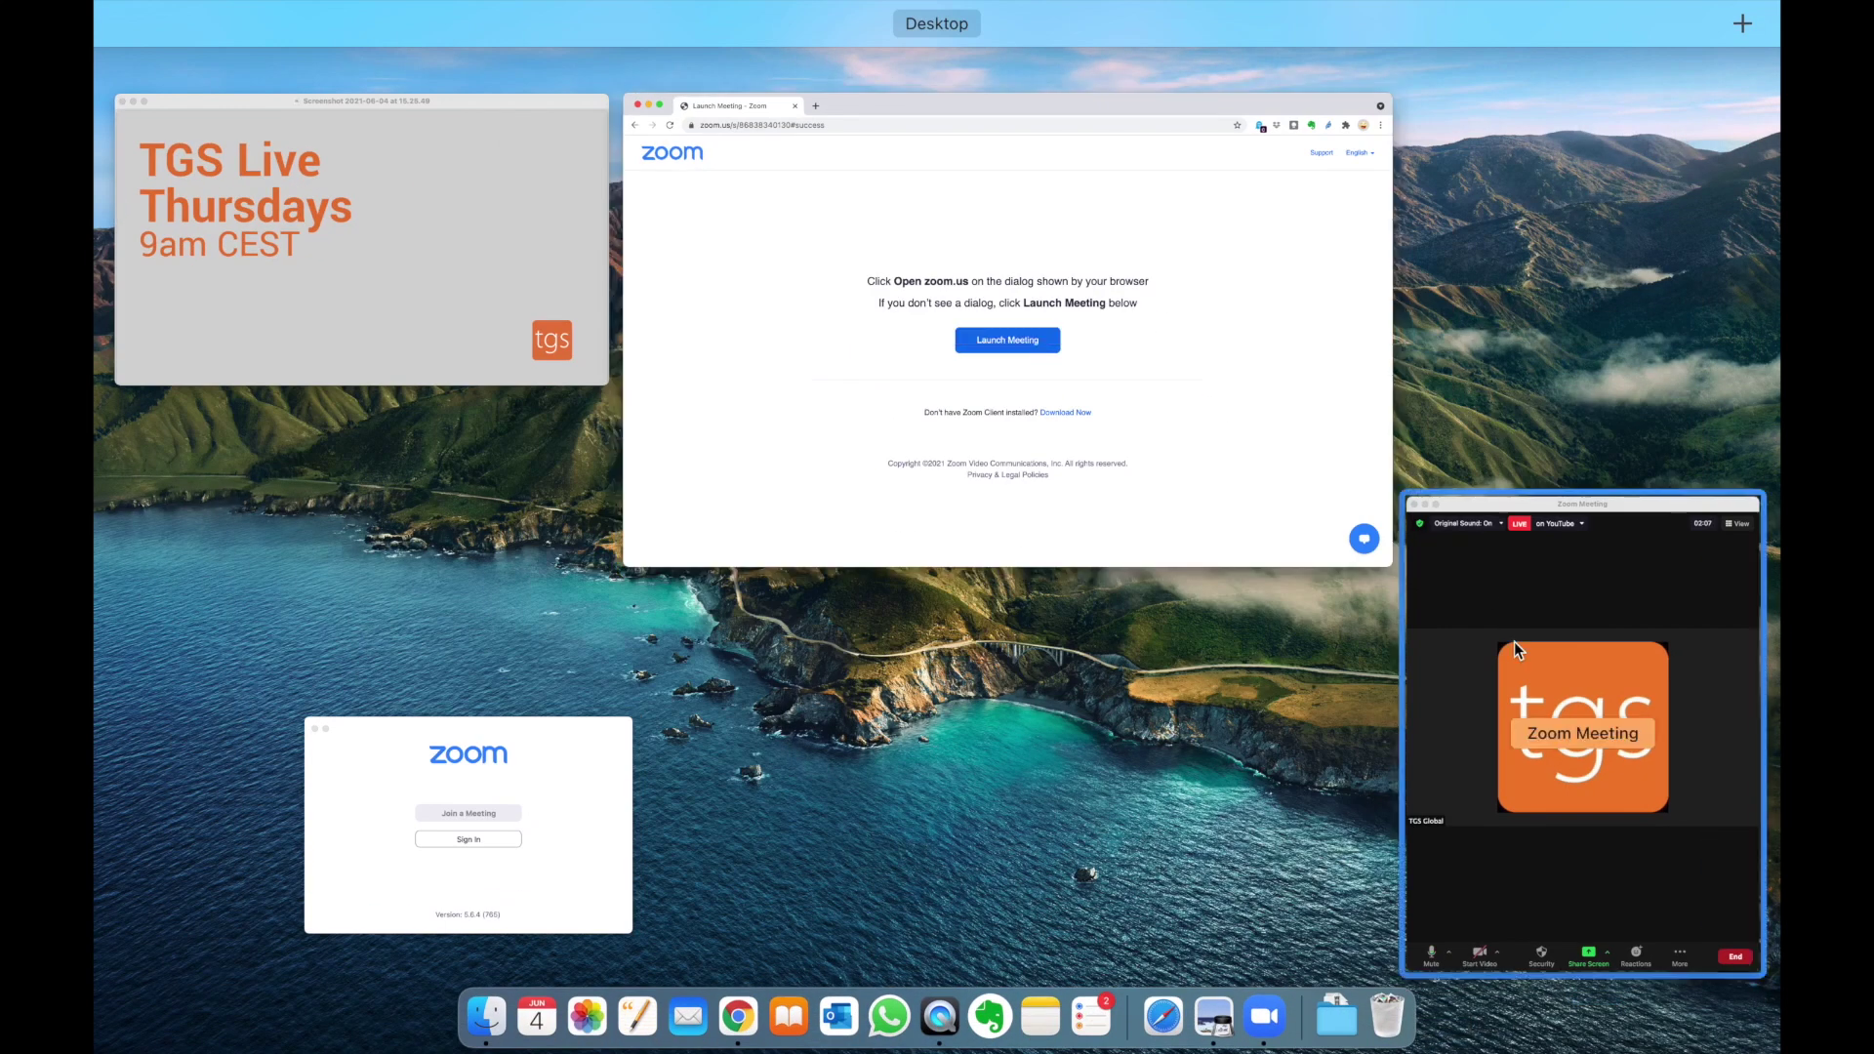
{"action": "left_click", "coordinate": [1513, 641]}
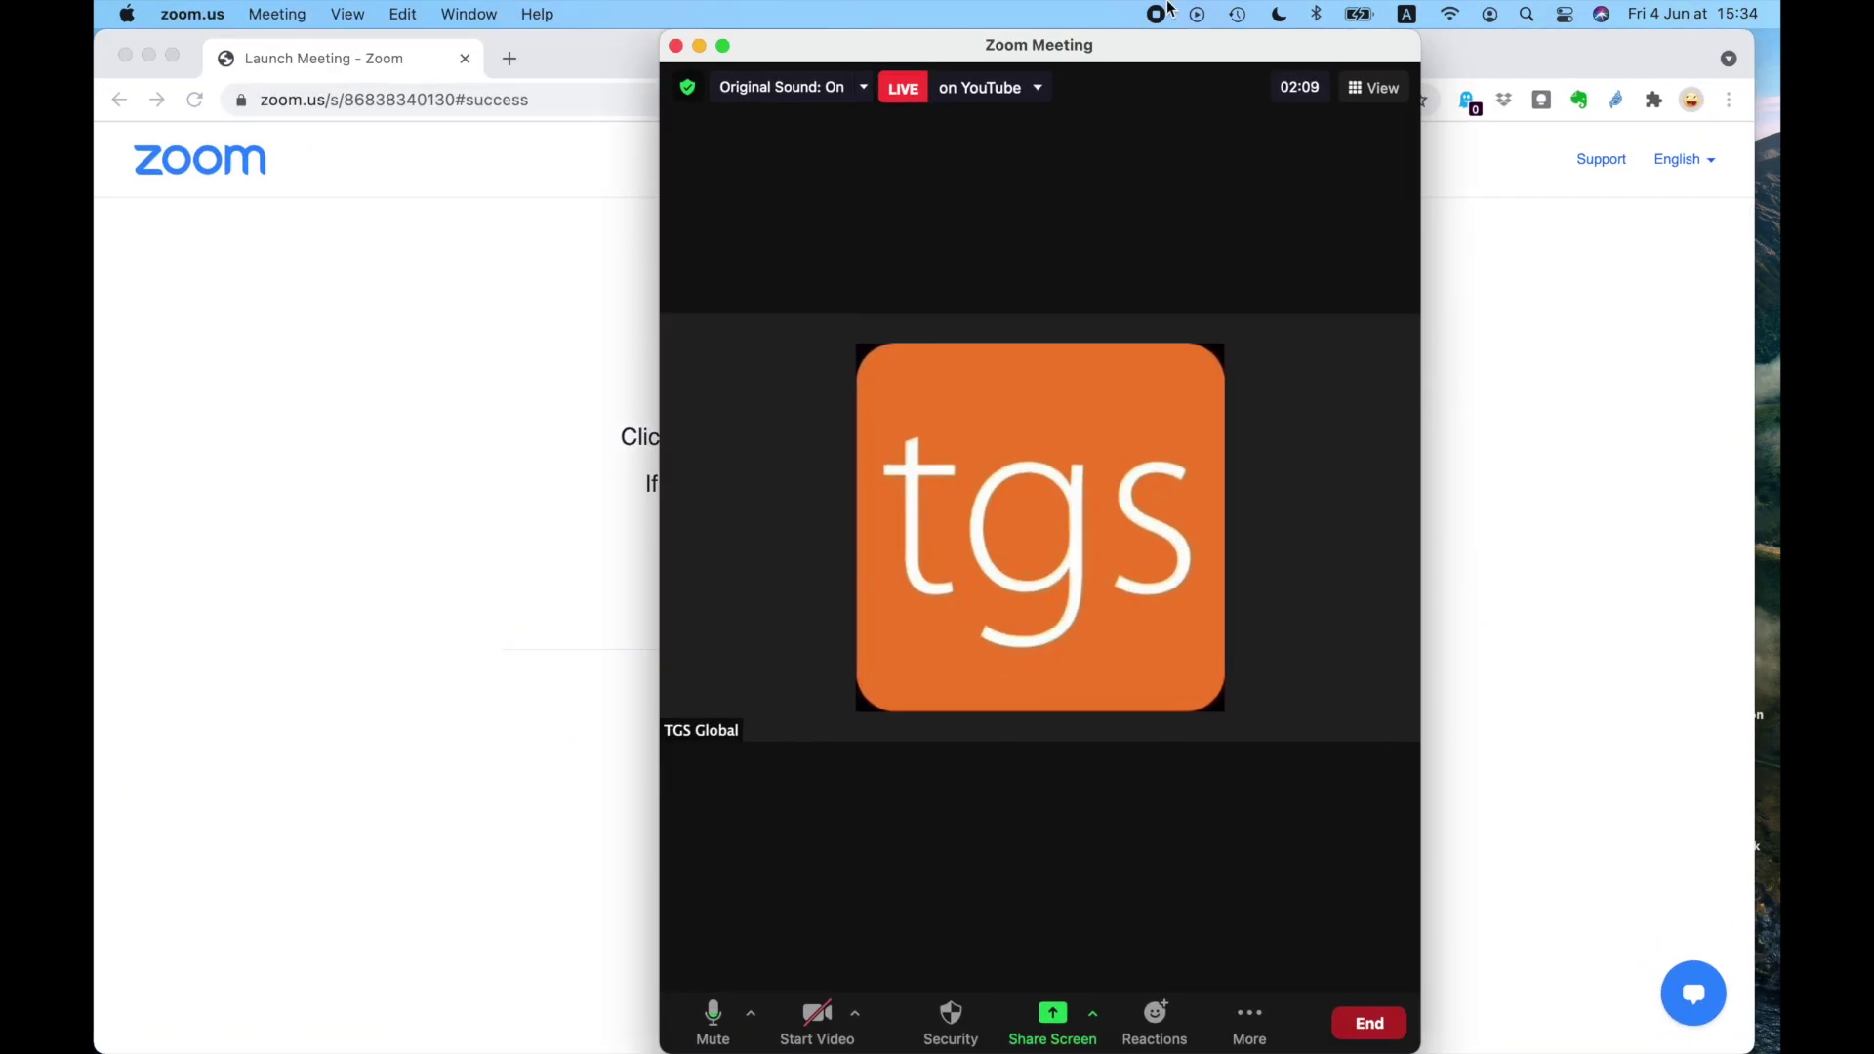
{"action": "left_click", "coordinate": [1038, 87]}
{"action": "left_click", "coordinate": [1061, 134]}
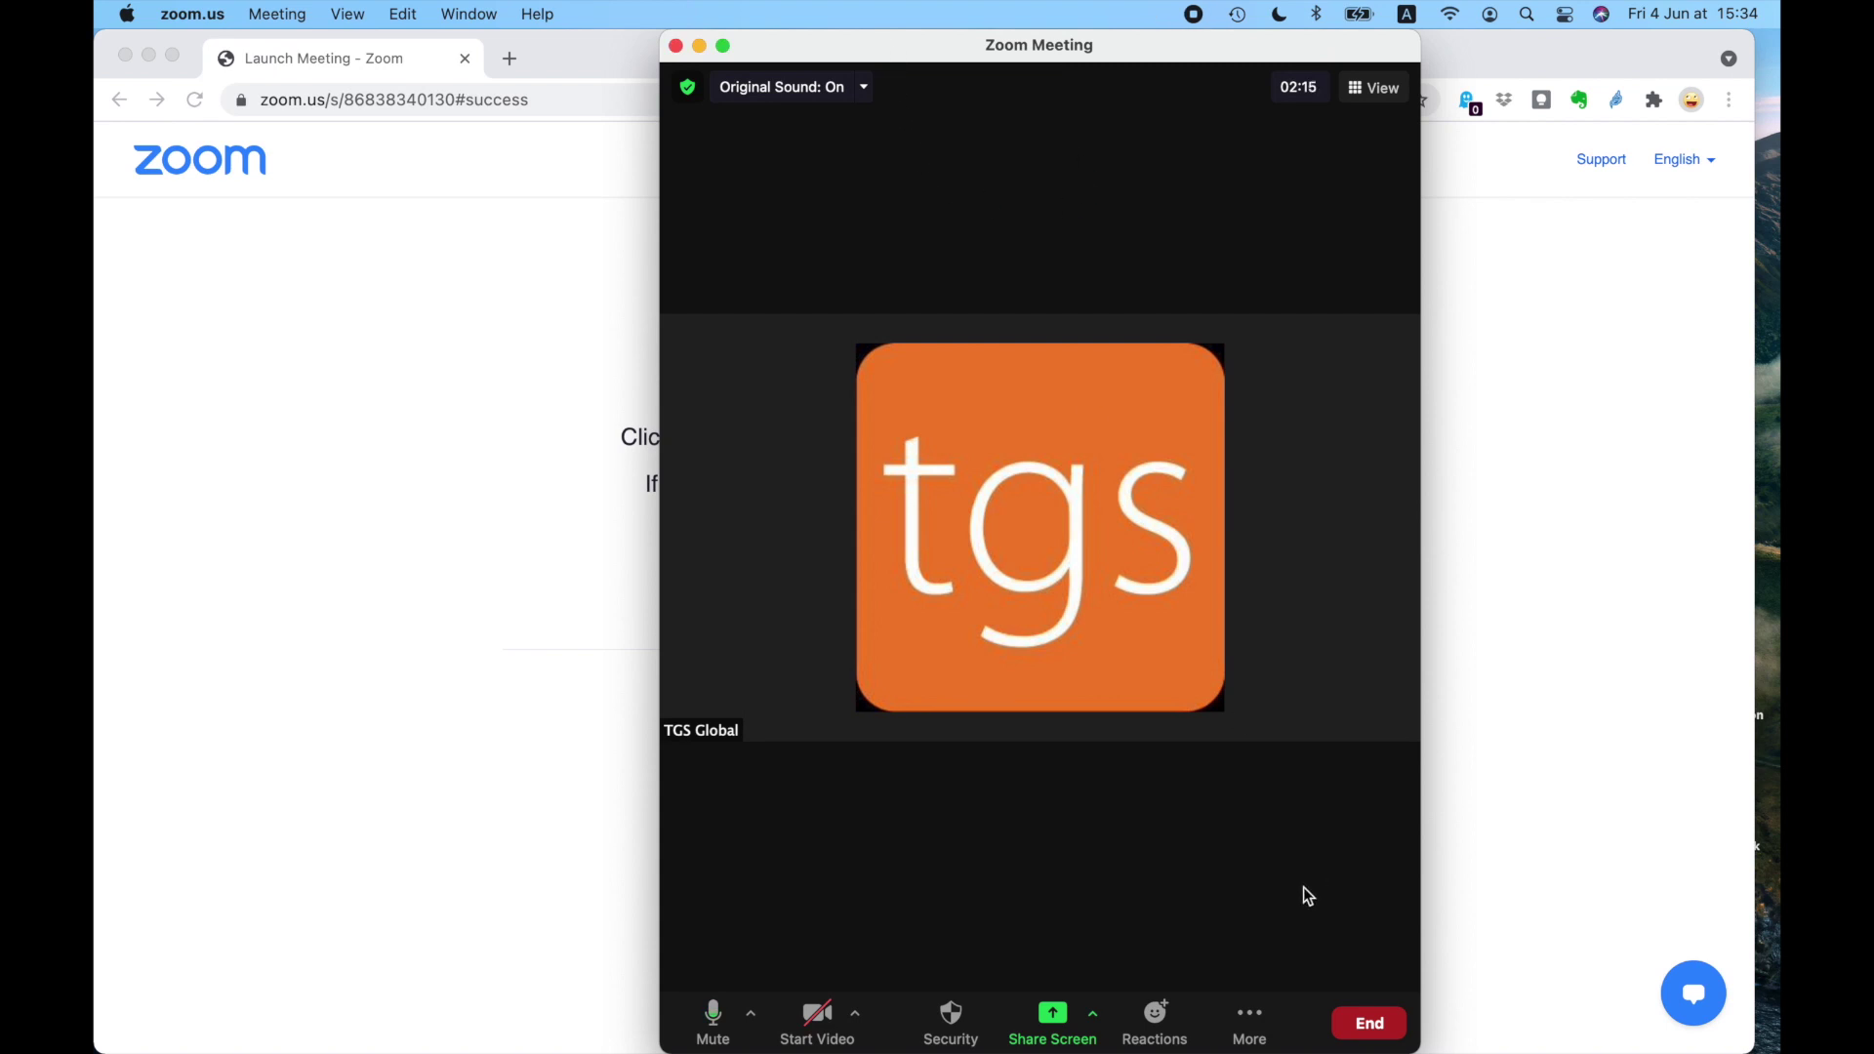
- Share the Preview window containing the TGS Live Thursdays screenshot in the meeting
{"action": "left_click", "coordinate": [1057, 1027]}
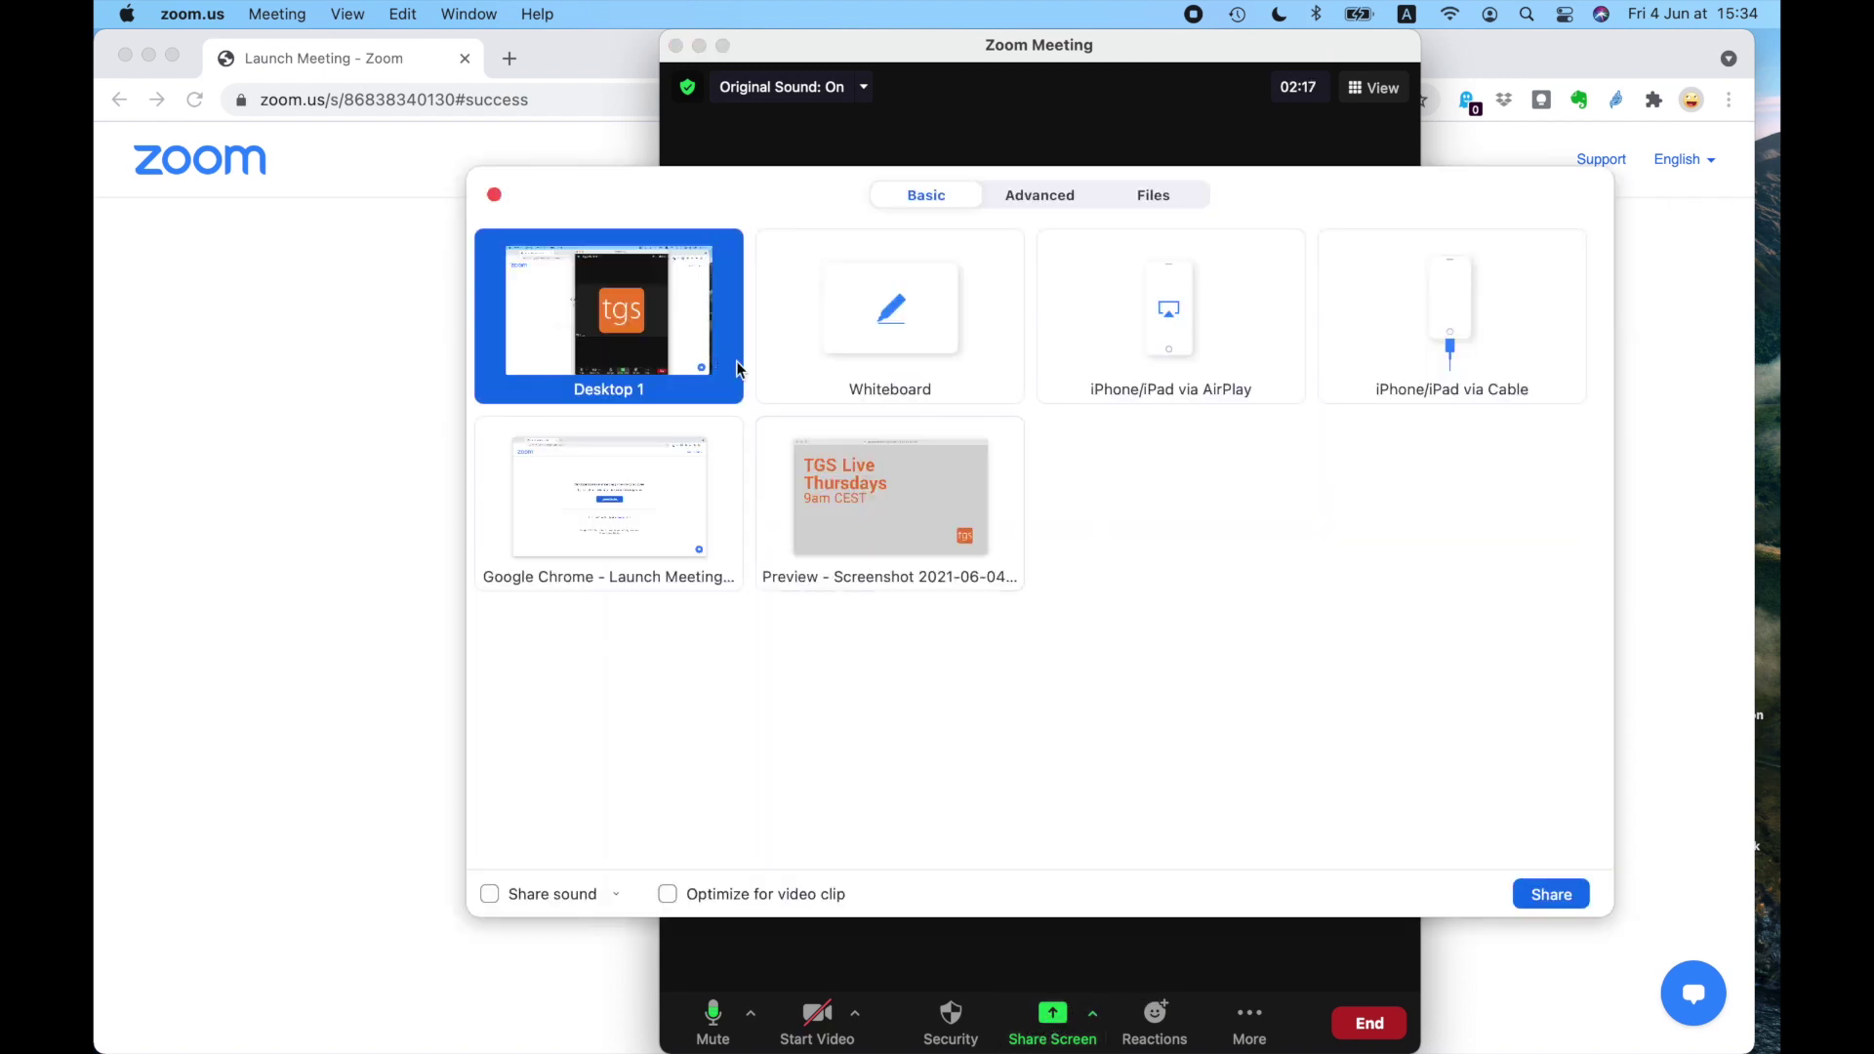
{"action": "left_click", "coordinate": [890, 522]}
{"action": "left_click", "coordinate": [1542, 896]}
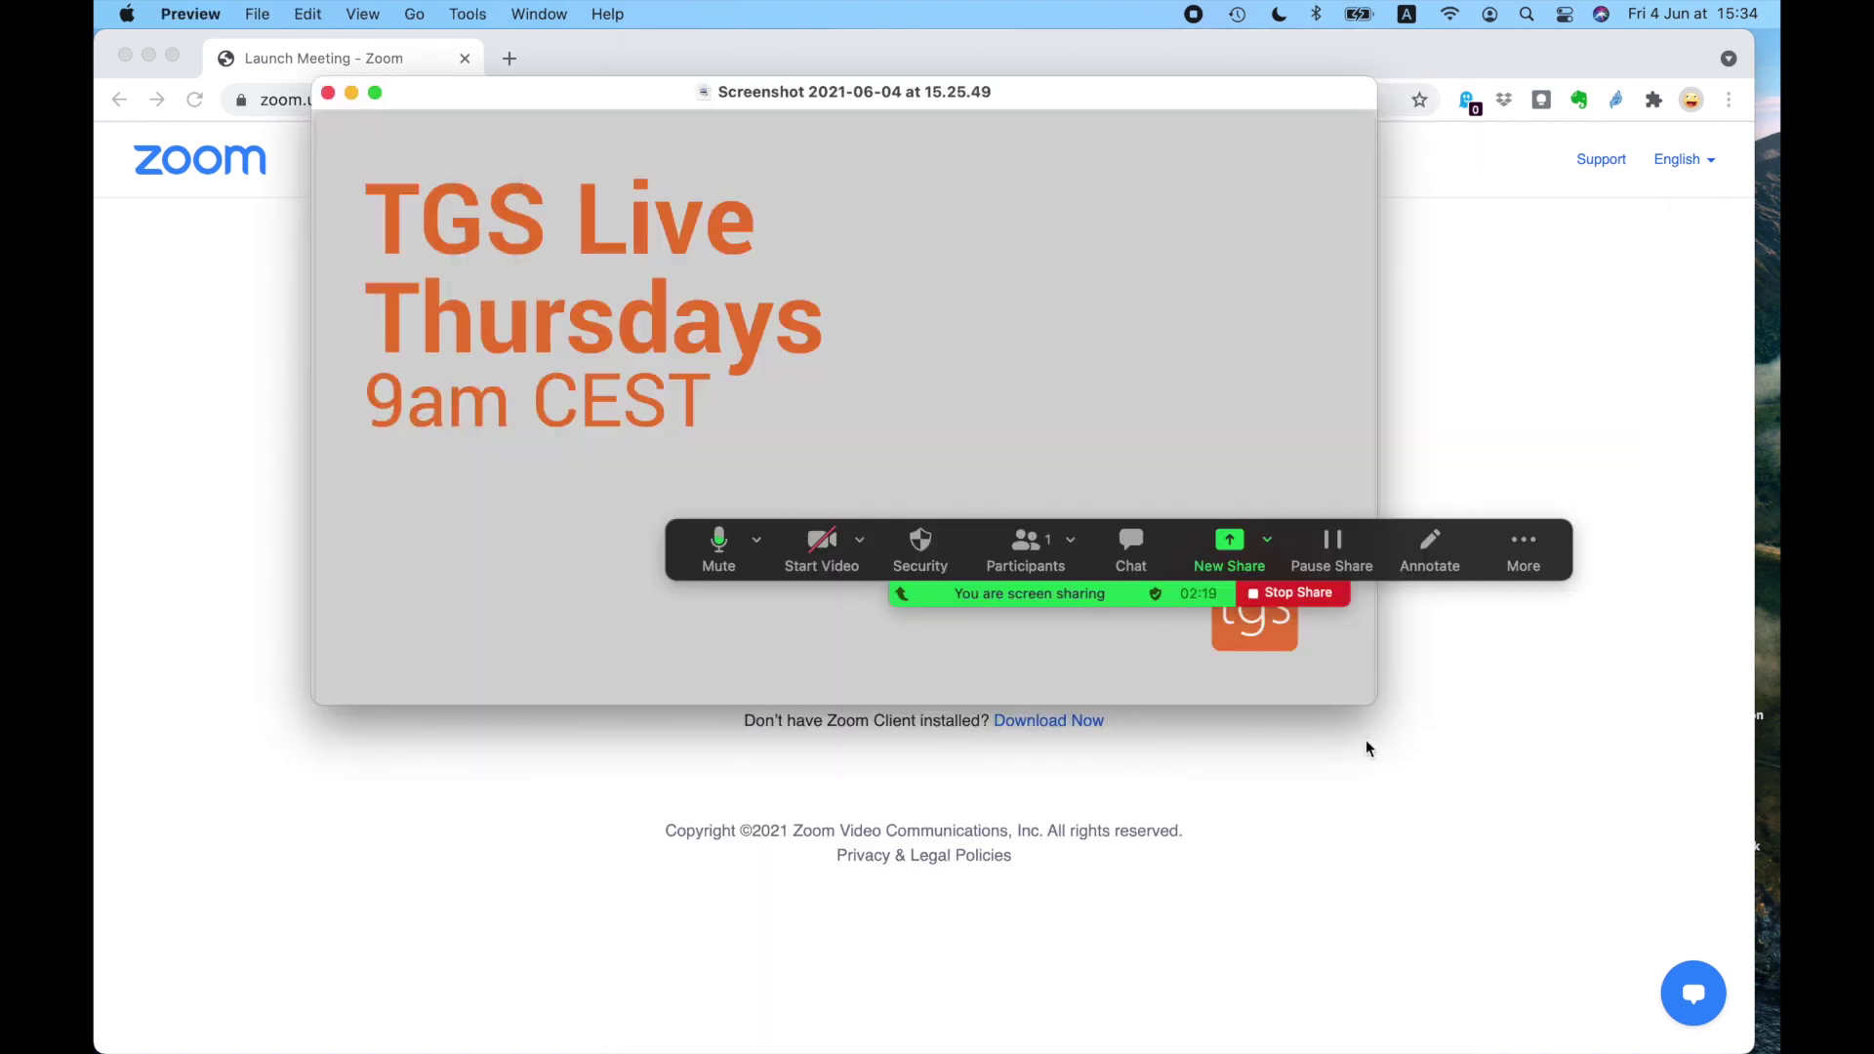
- Open the meeting's Live on Custom Live Streaming Service form, uncover its fields, and highlight the LinkedIn company page address
{"action": "left_click", "coordinate": [1530, 546]}
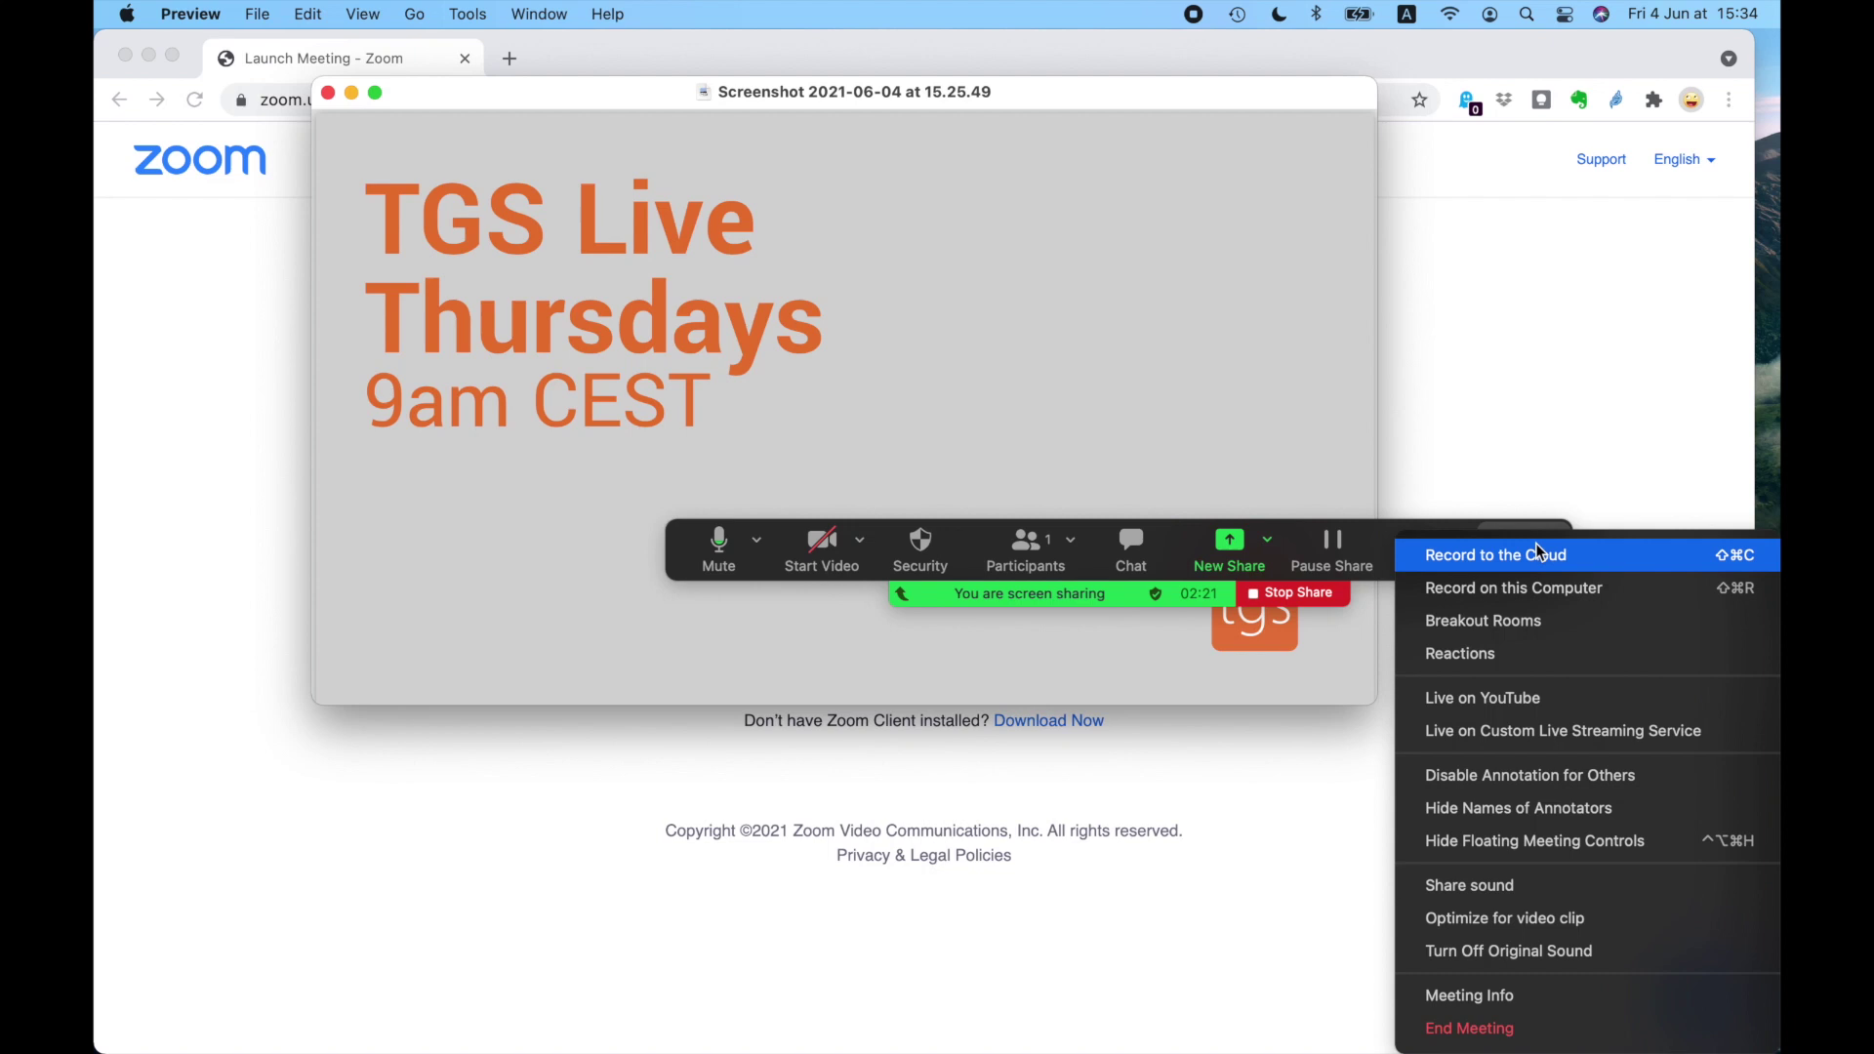
{"action": "left_click", "coordinate": [1528, 741]}
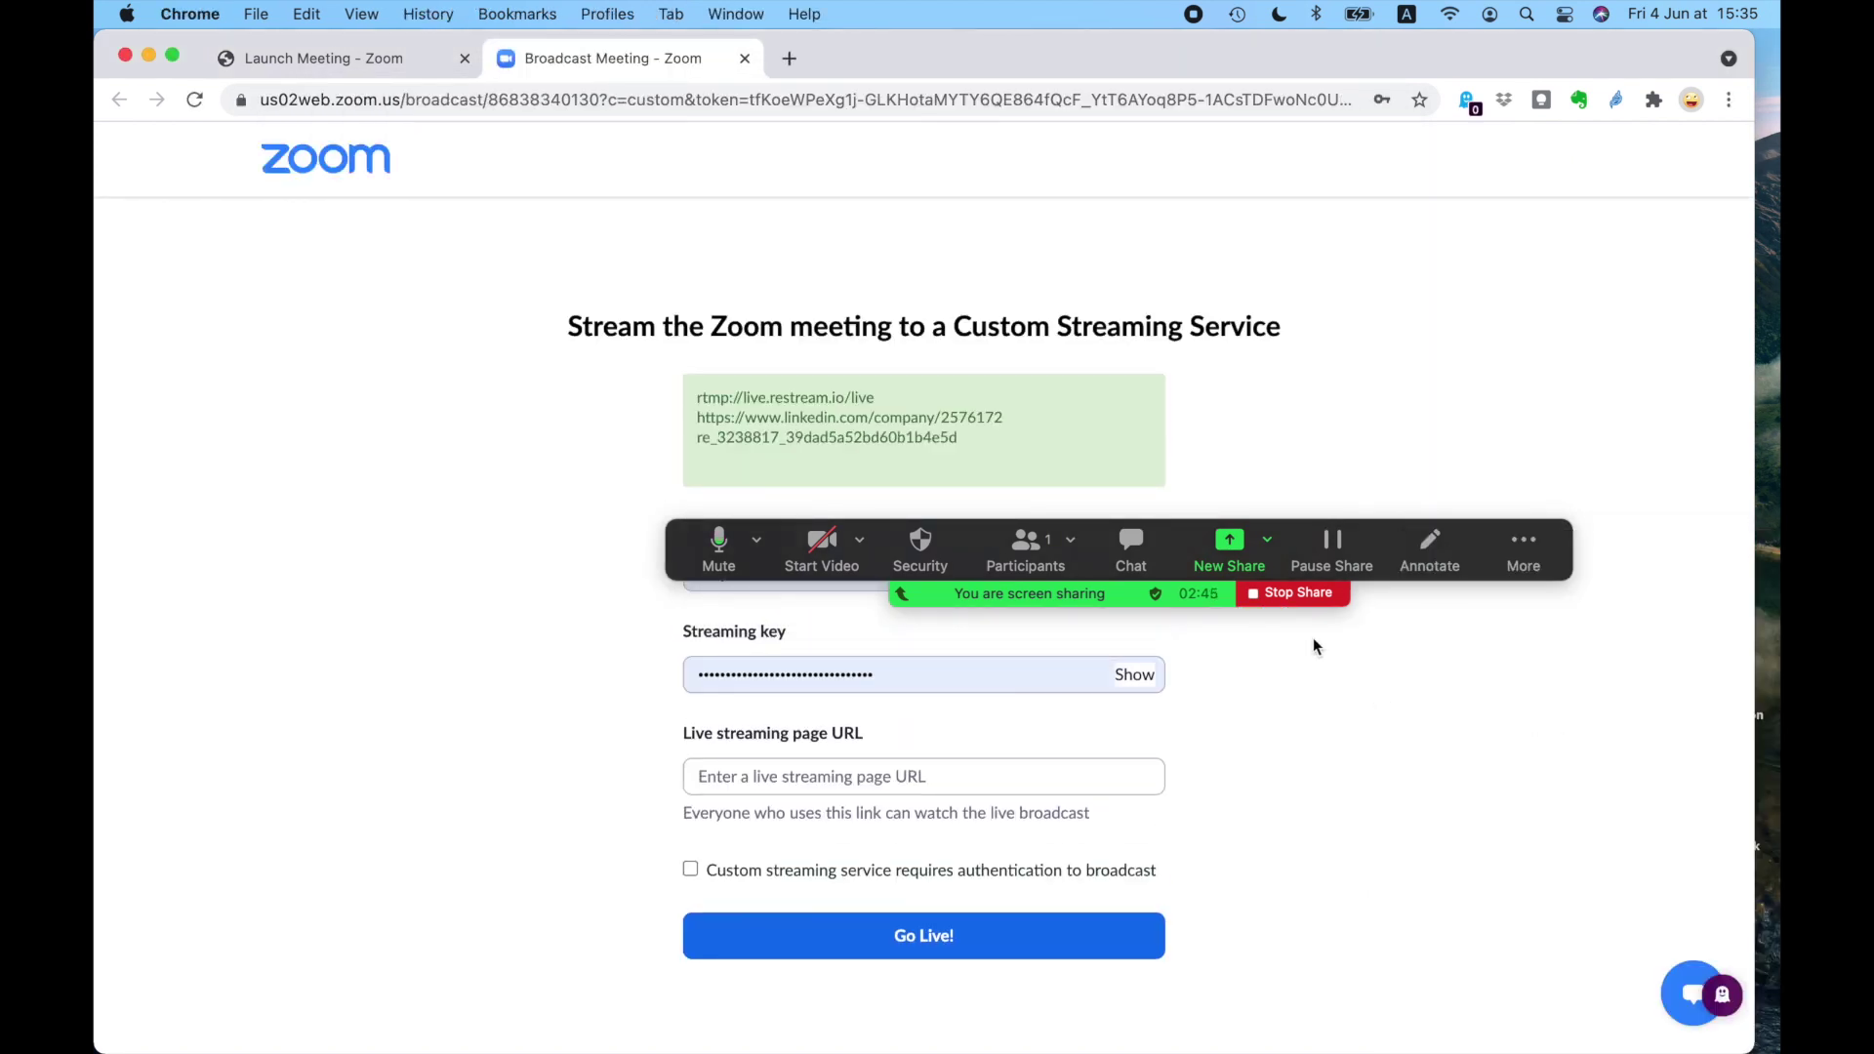
{"action": "left_click_drag", "start_coordinate": [1464, 538], "coordinate": [1055, 175]}
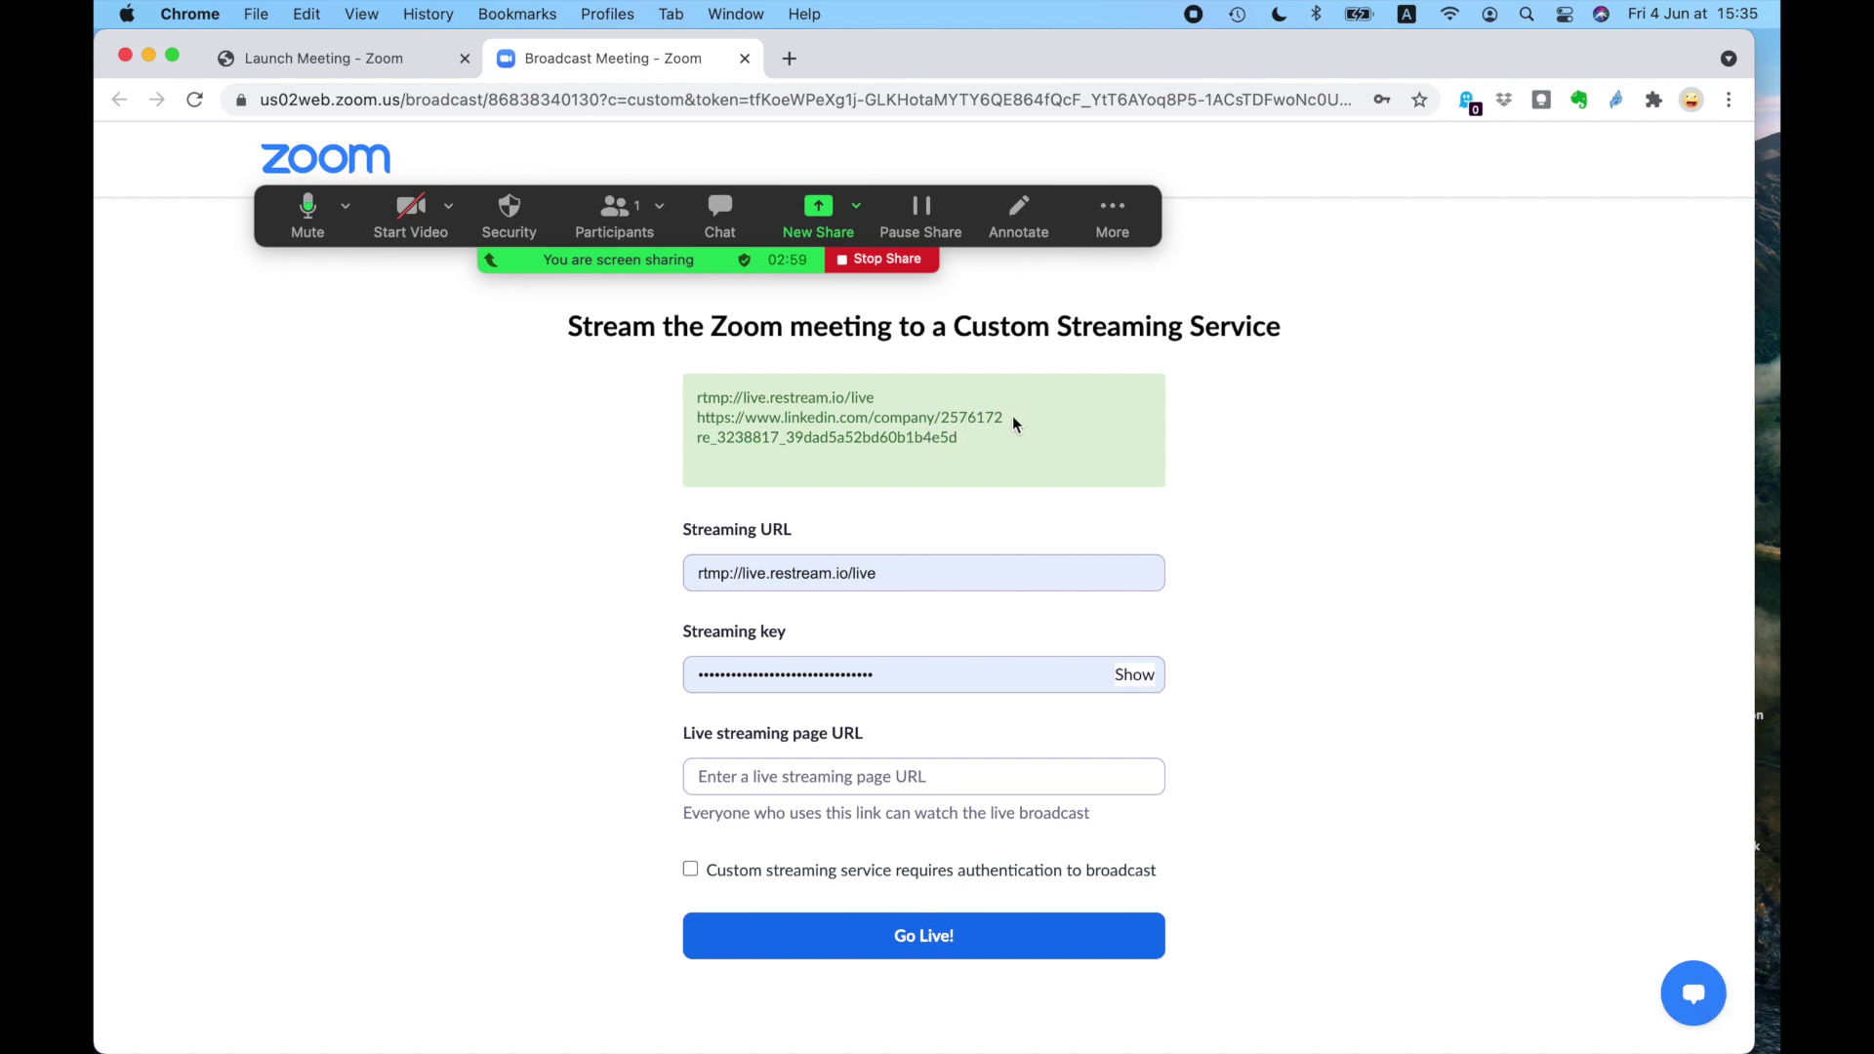
{"action": "left_click_drag", "start_coordinate": [1013, 423], "coordinate": [692, 422]}
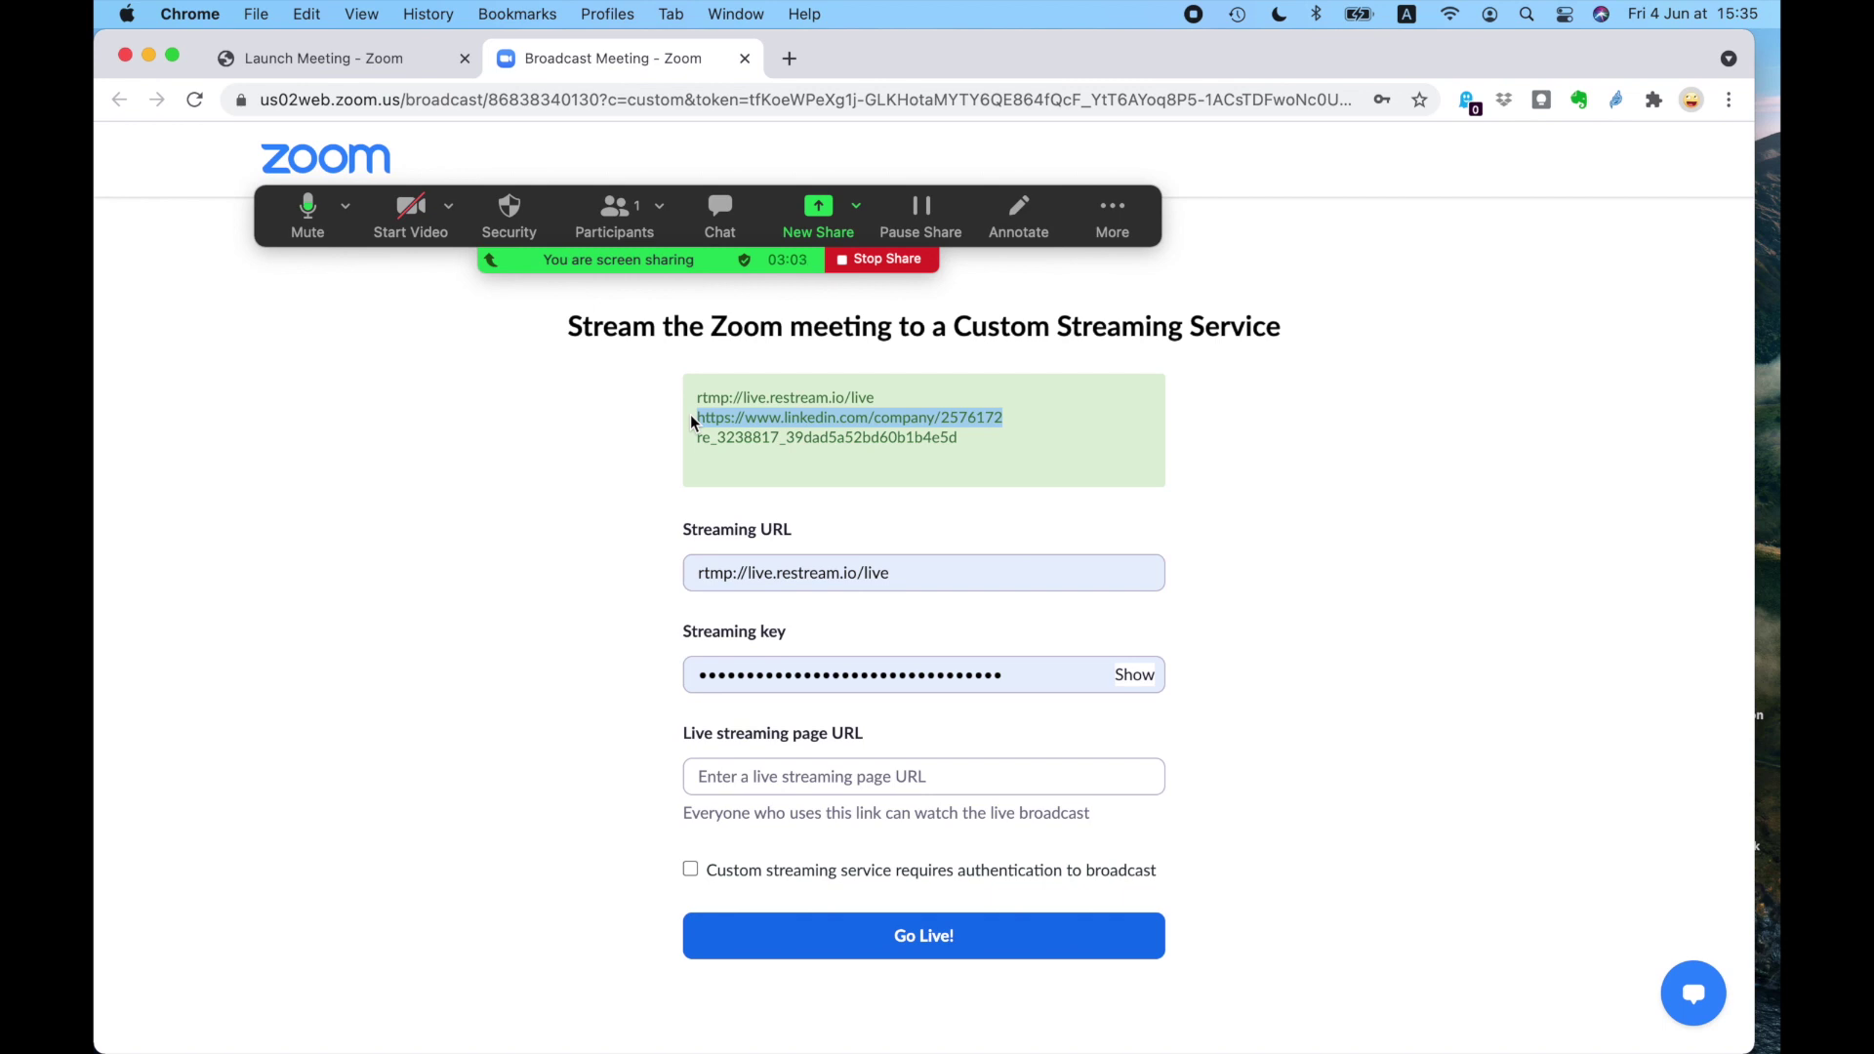
{"action": "left_click", "coordinate": [1247, 525]}
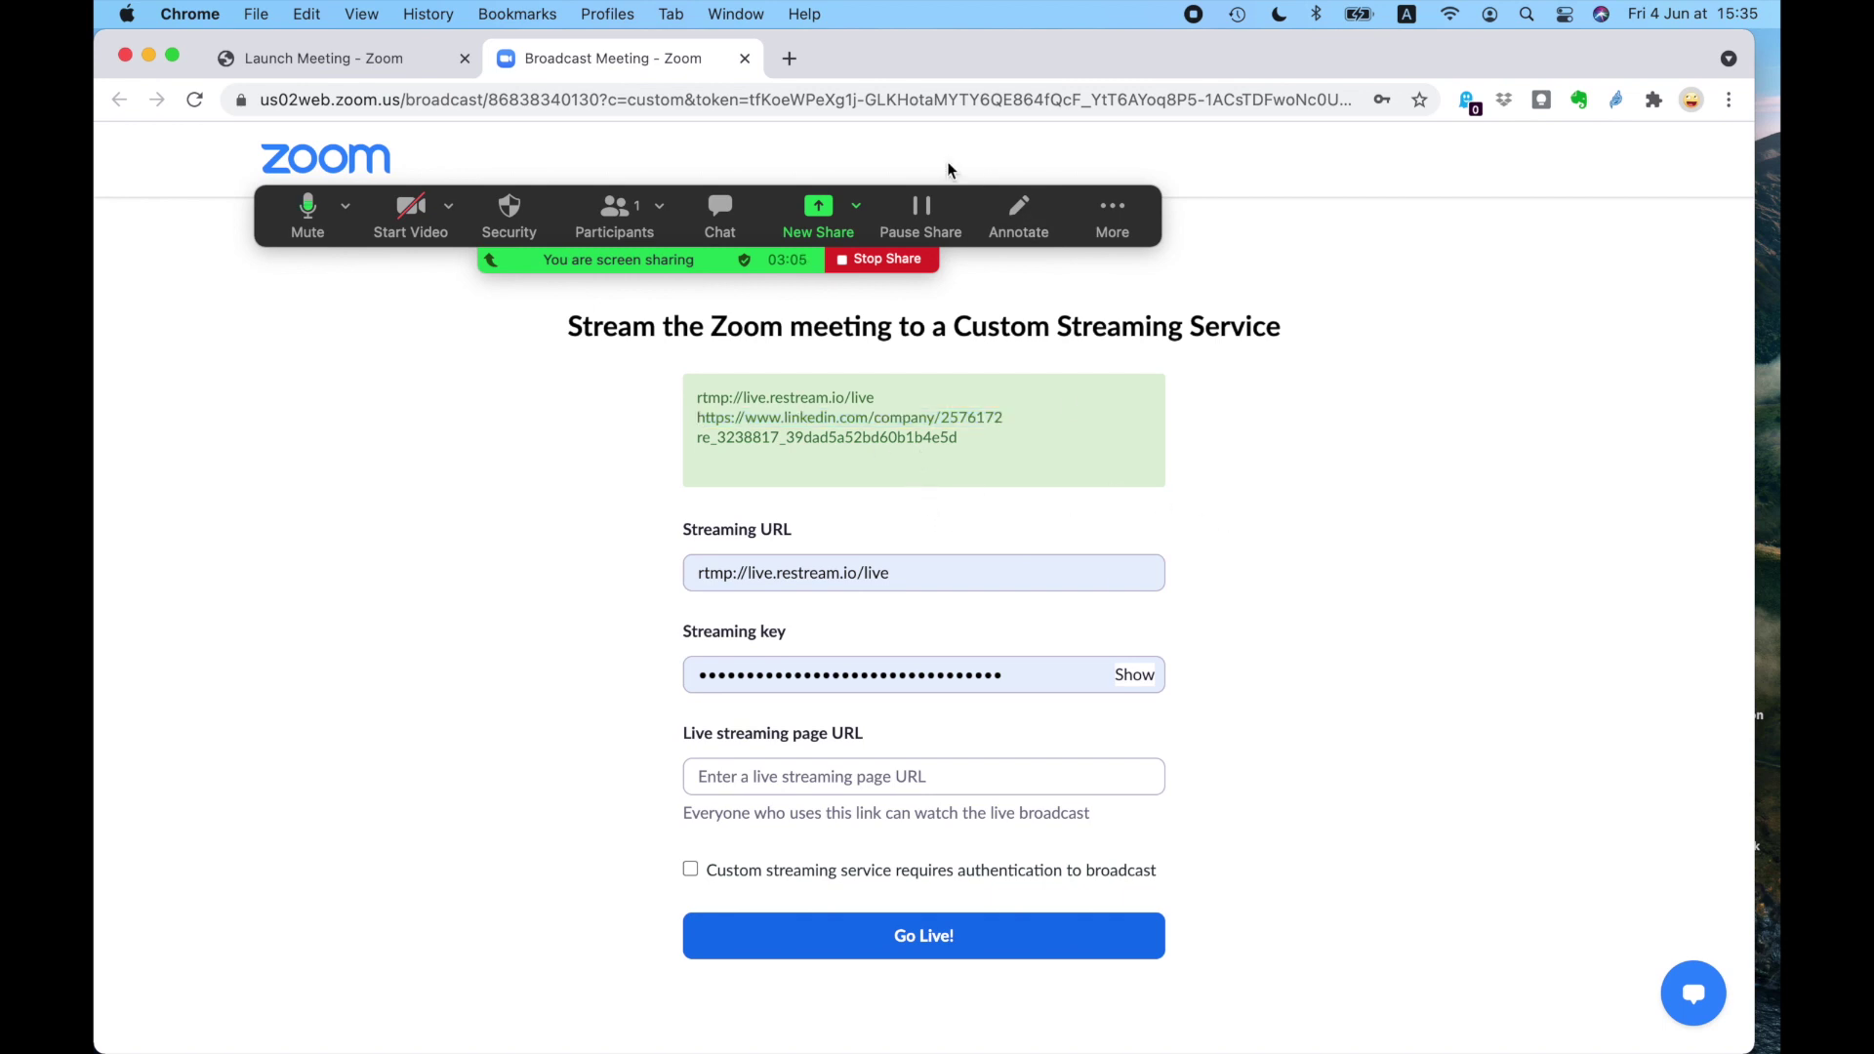
- Open the restream.io dashboard in a new browser tab, uncover its destinations, and check the page linked to the LinkedIn - TGS destination
{"action": "left_click", "coordinate": [790, 59]}
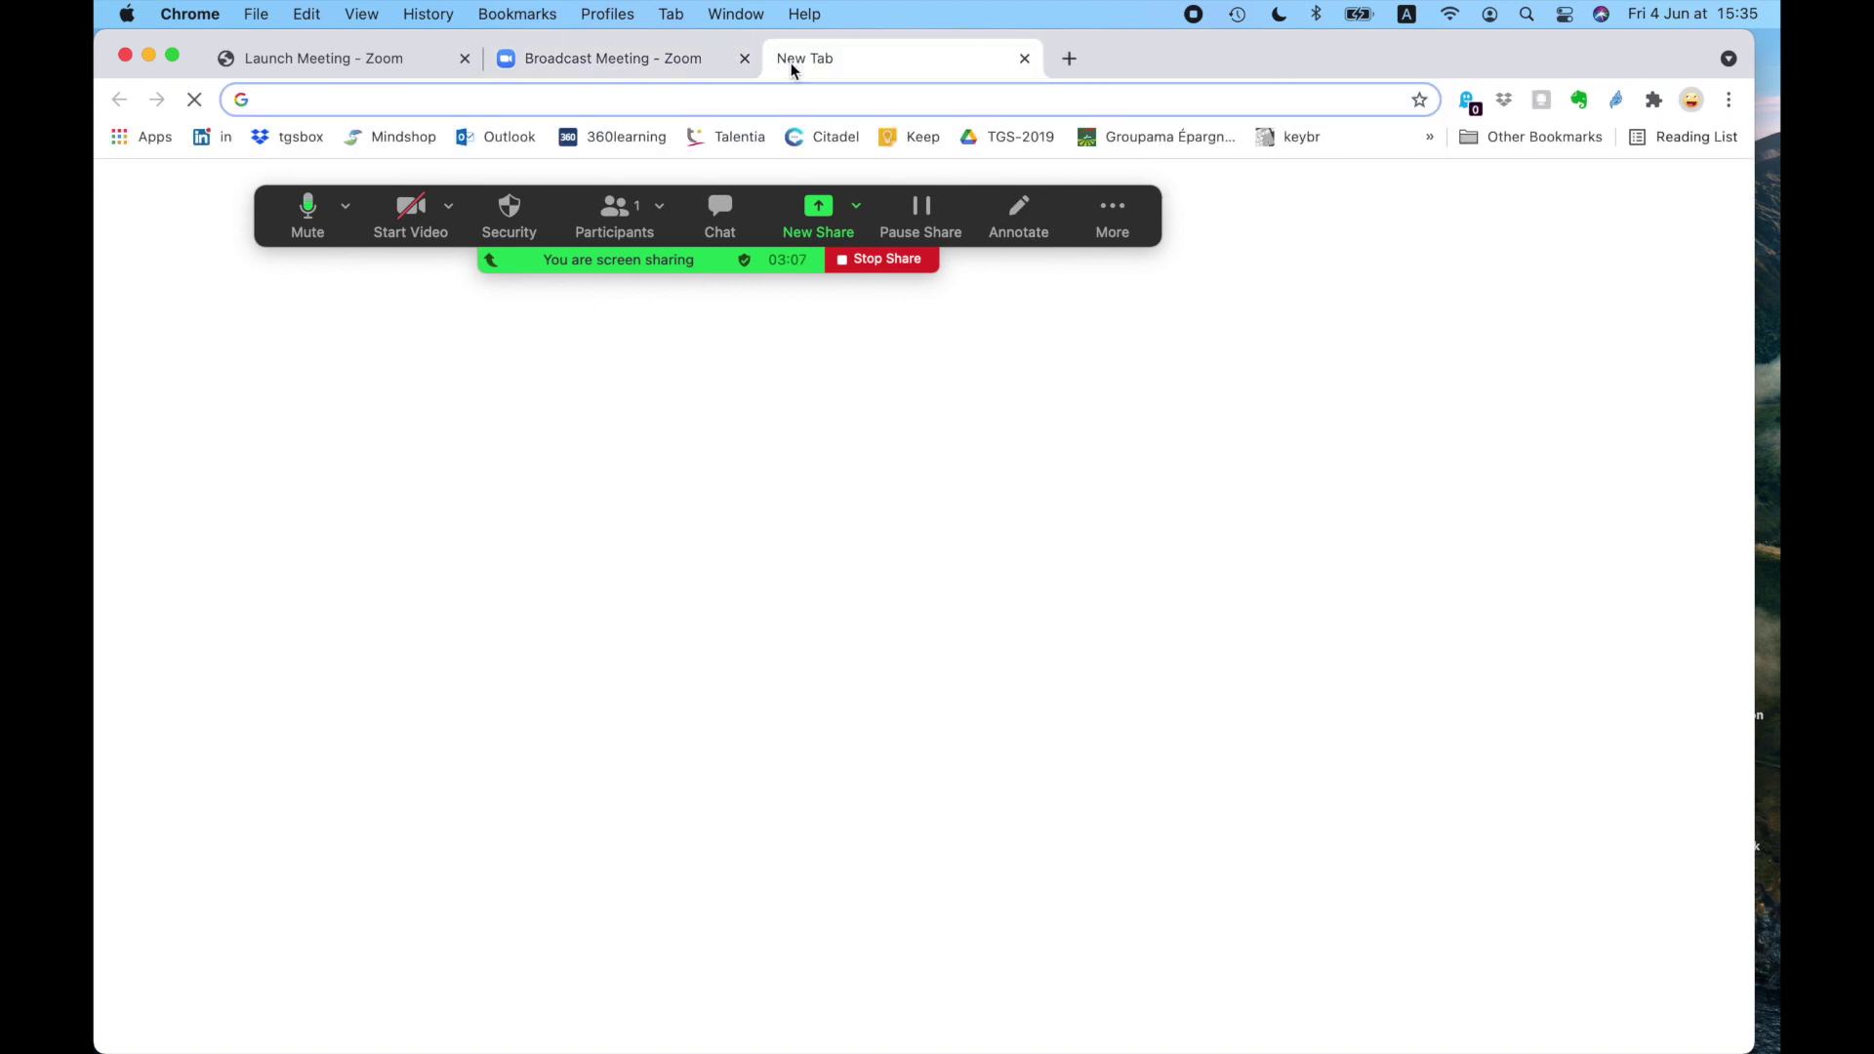
{"action": "type", "text": "re"}
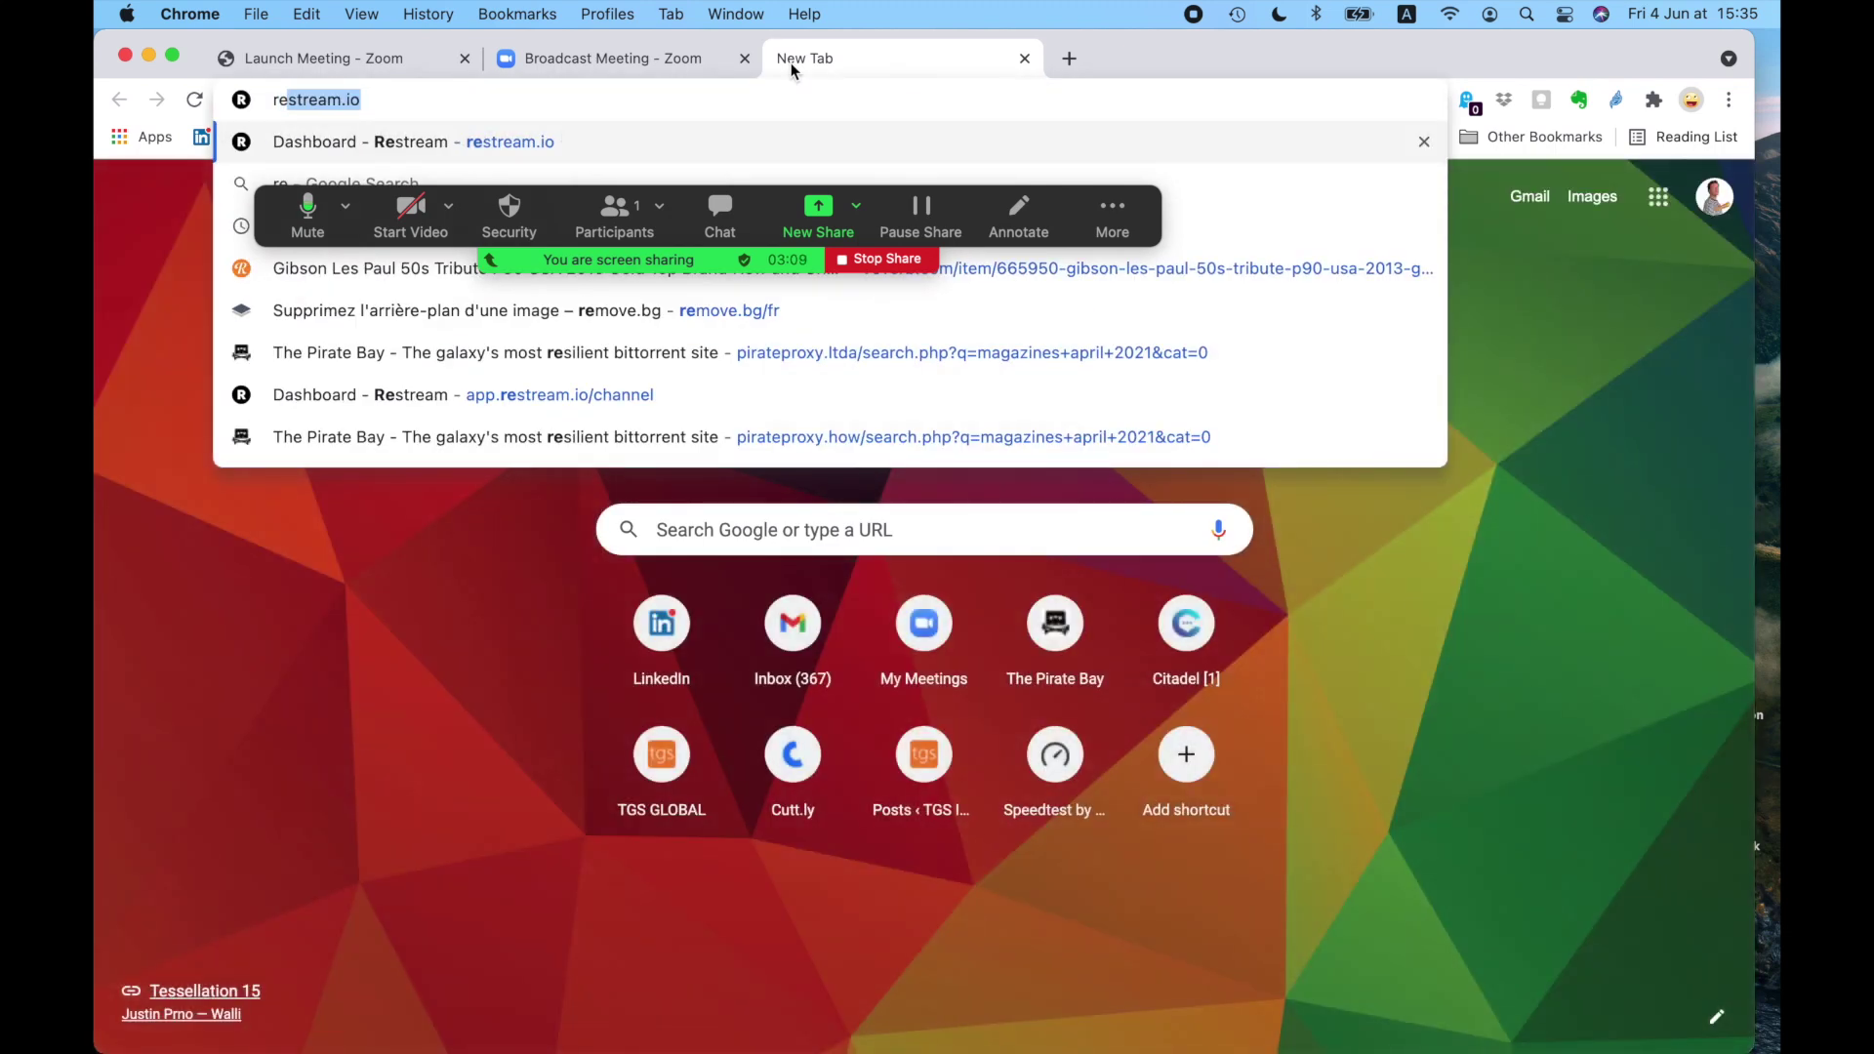
{"action": "key", "text": "Return"}
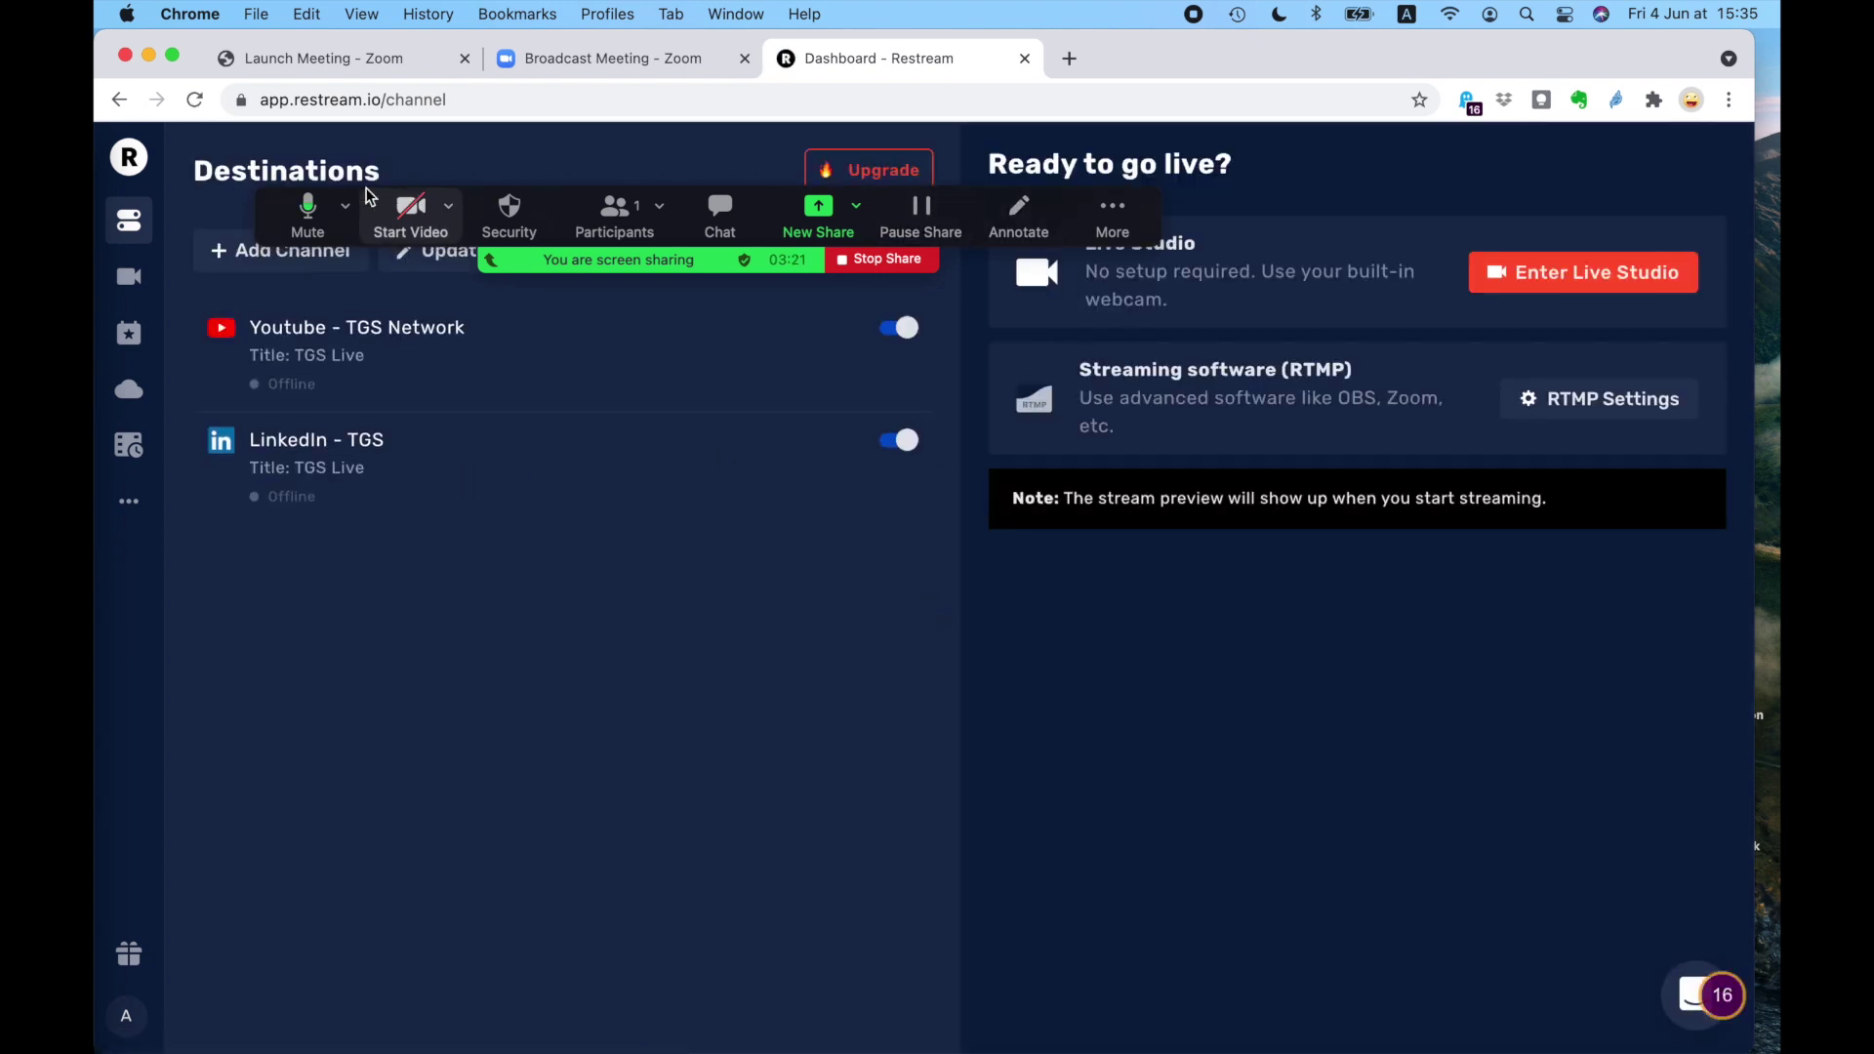
{"action": "left_click_drag", "start_coordinate": [263, 223], "coordinate": [602, 893]}
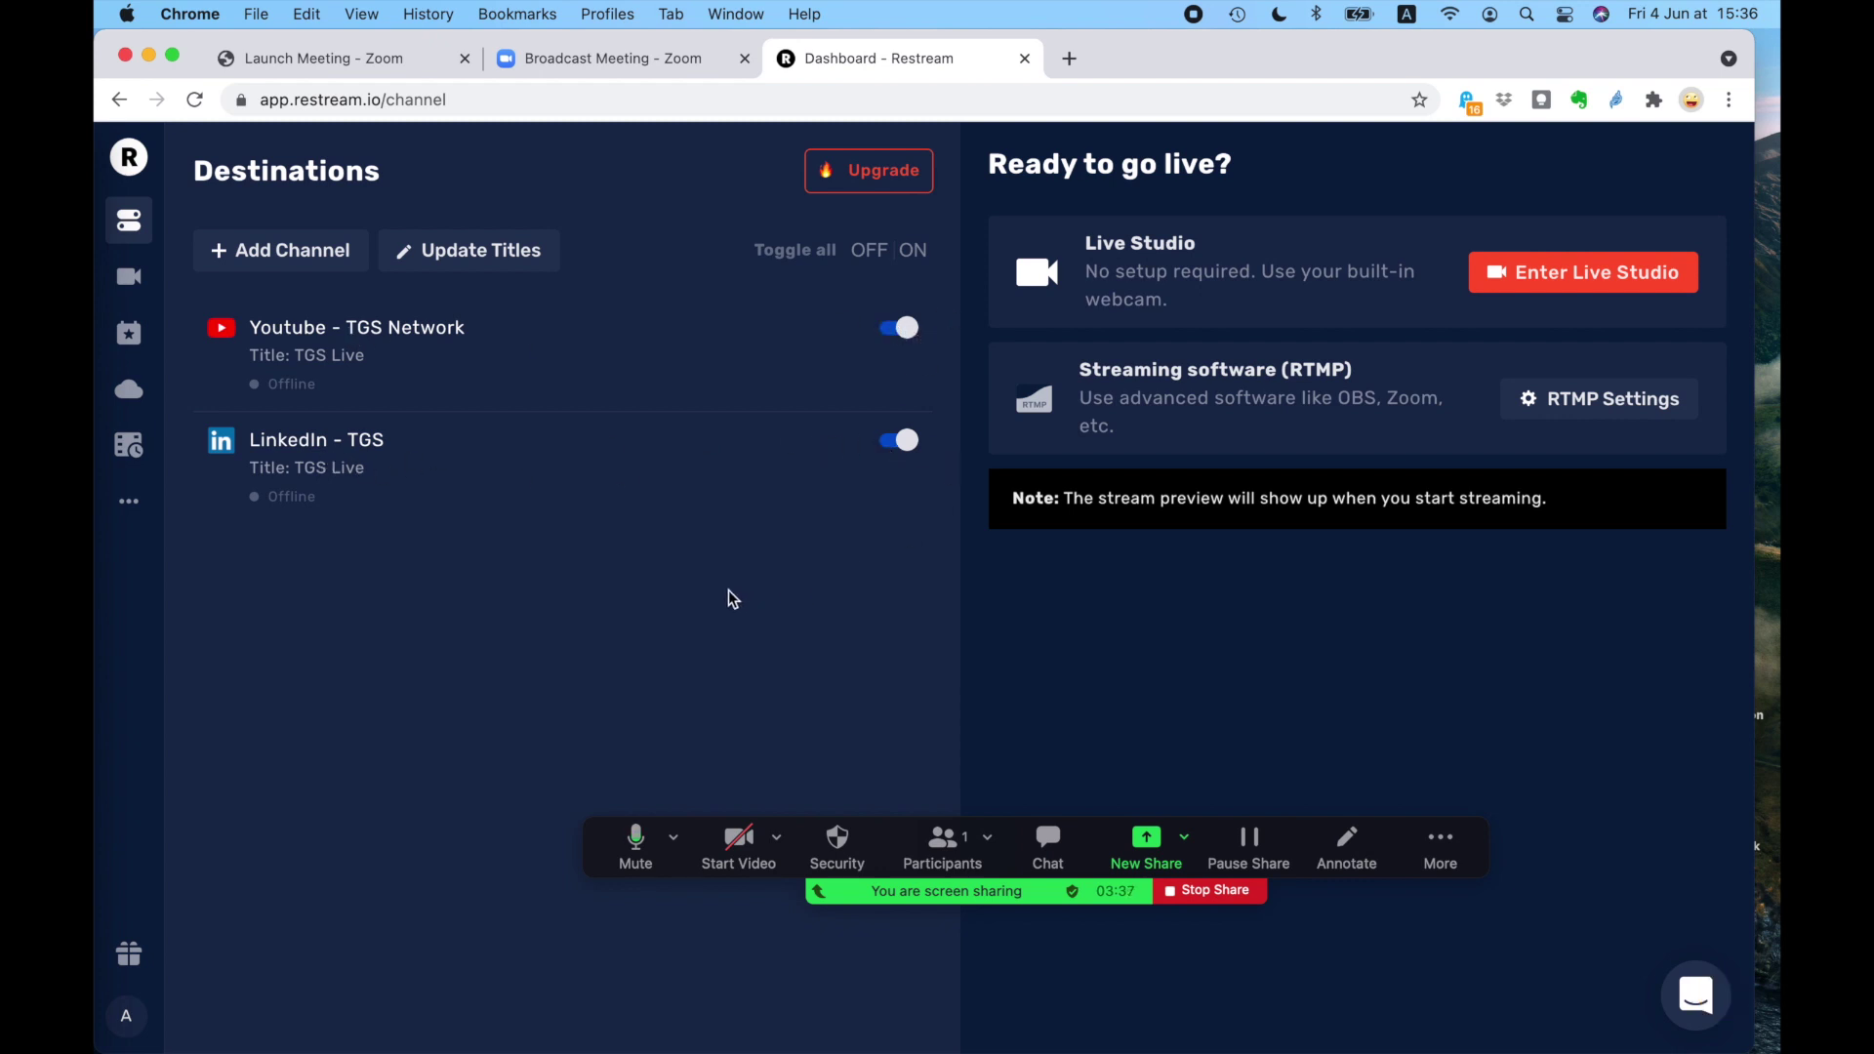
{"action": "left_click", "coordinate": [368, 441]}
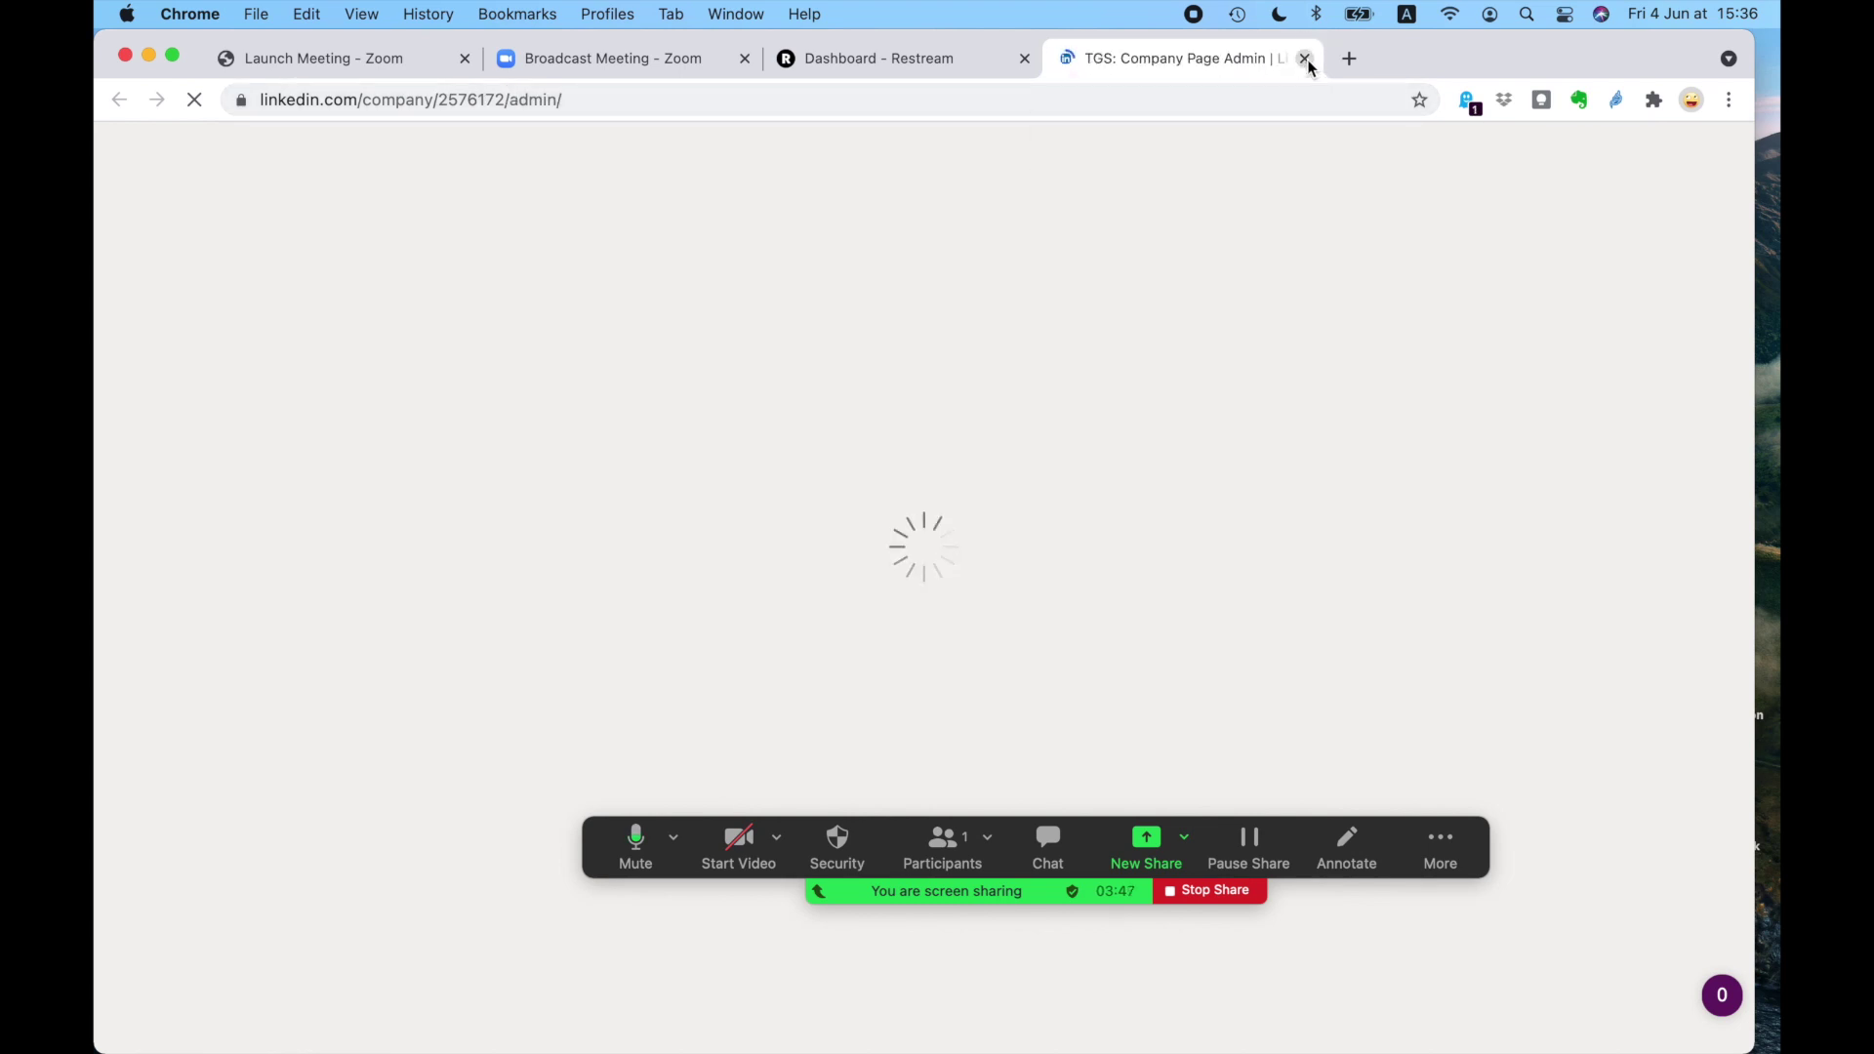
{"action": "key", "text": "super+w"}
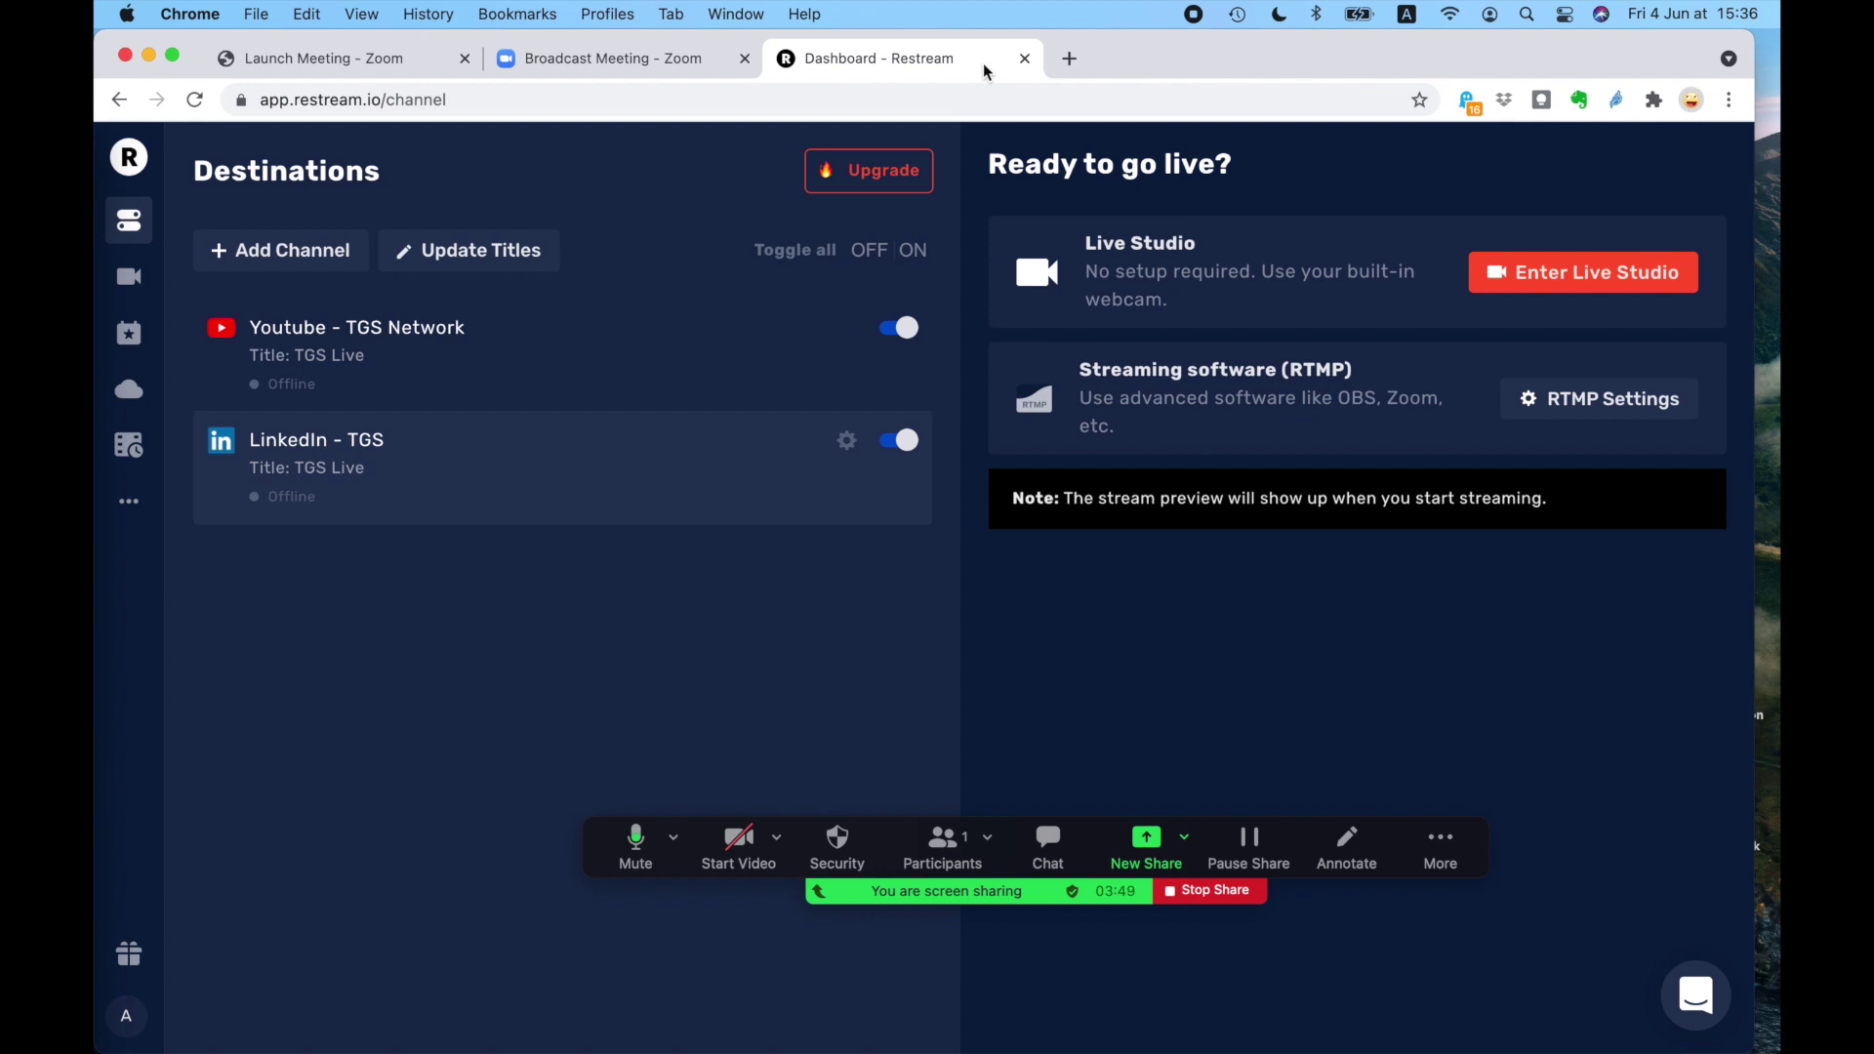
- Try to add LinkedIn as a new channel in Restream
{"action": "left_click", "coordinate": [290, 247]}
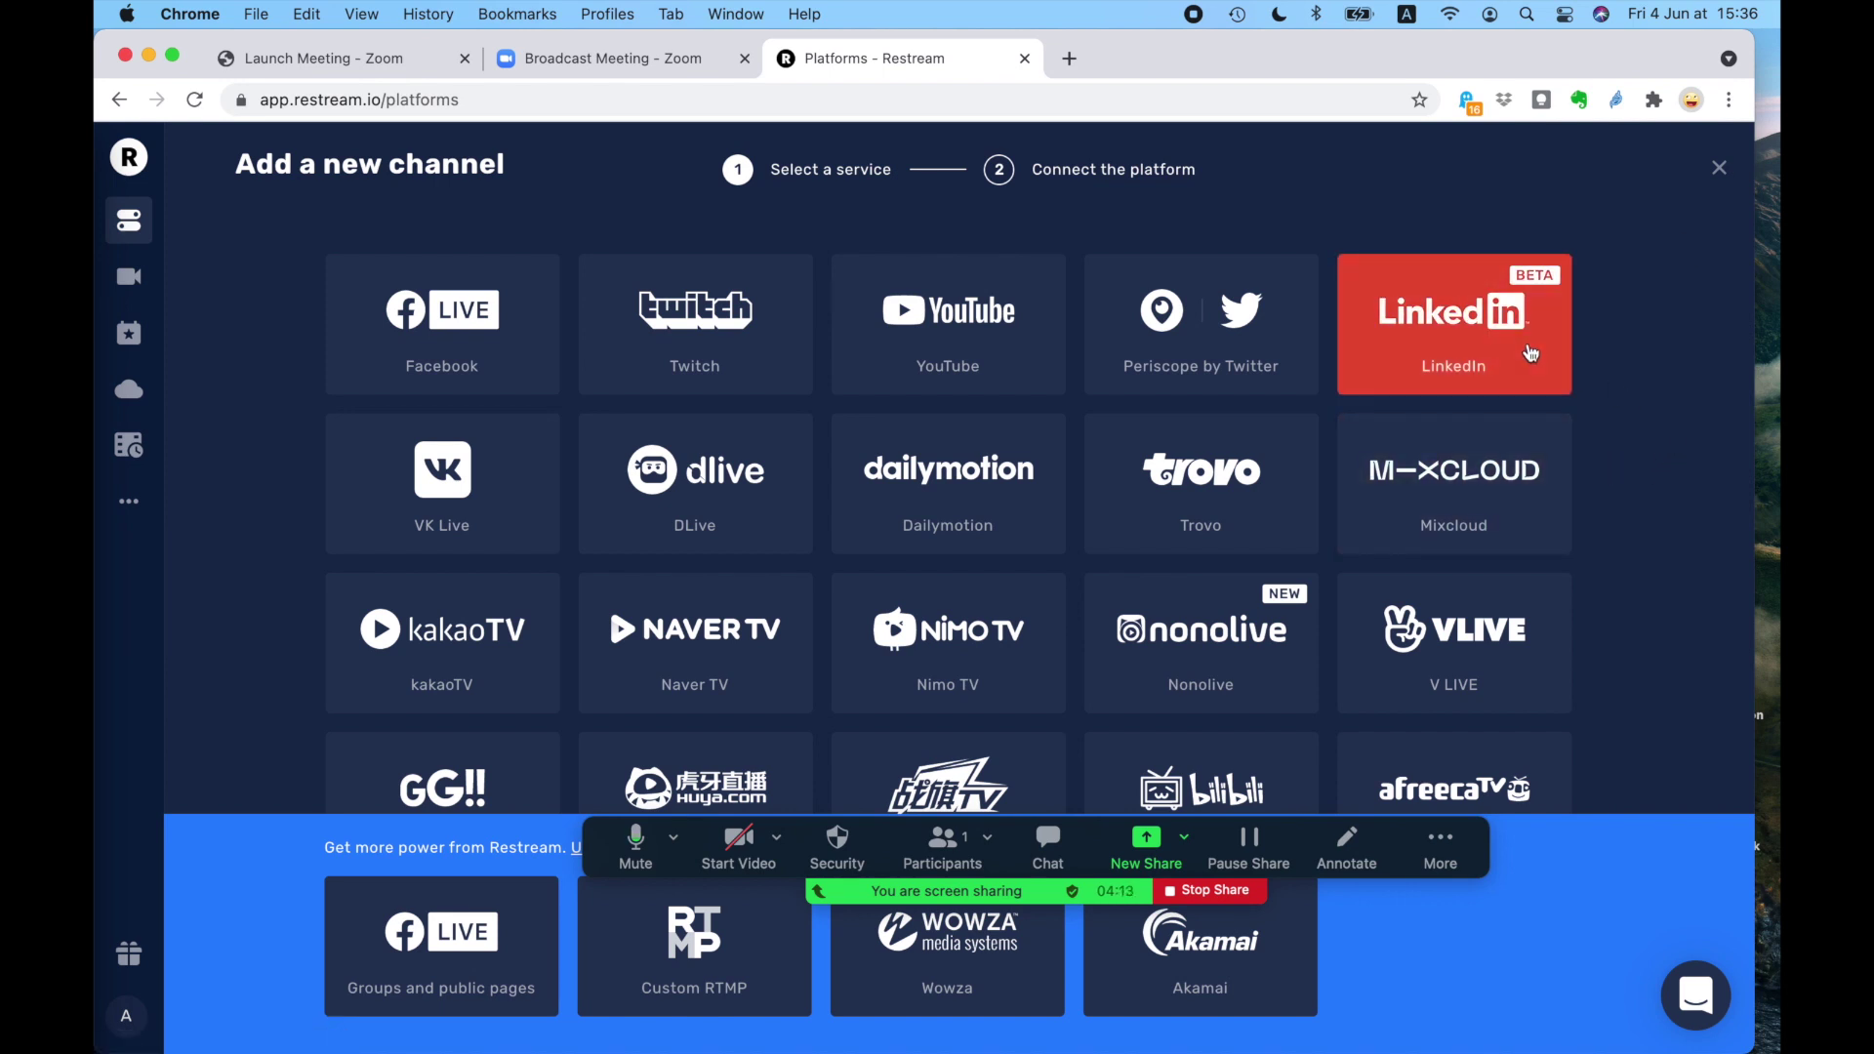
{"action": "left_click", "coordinate": [1518, 340]}
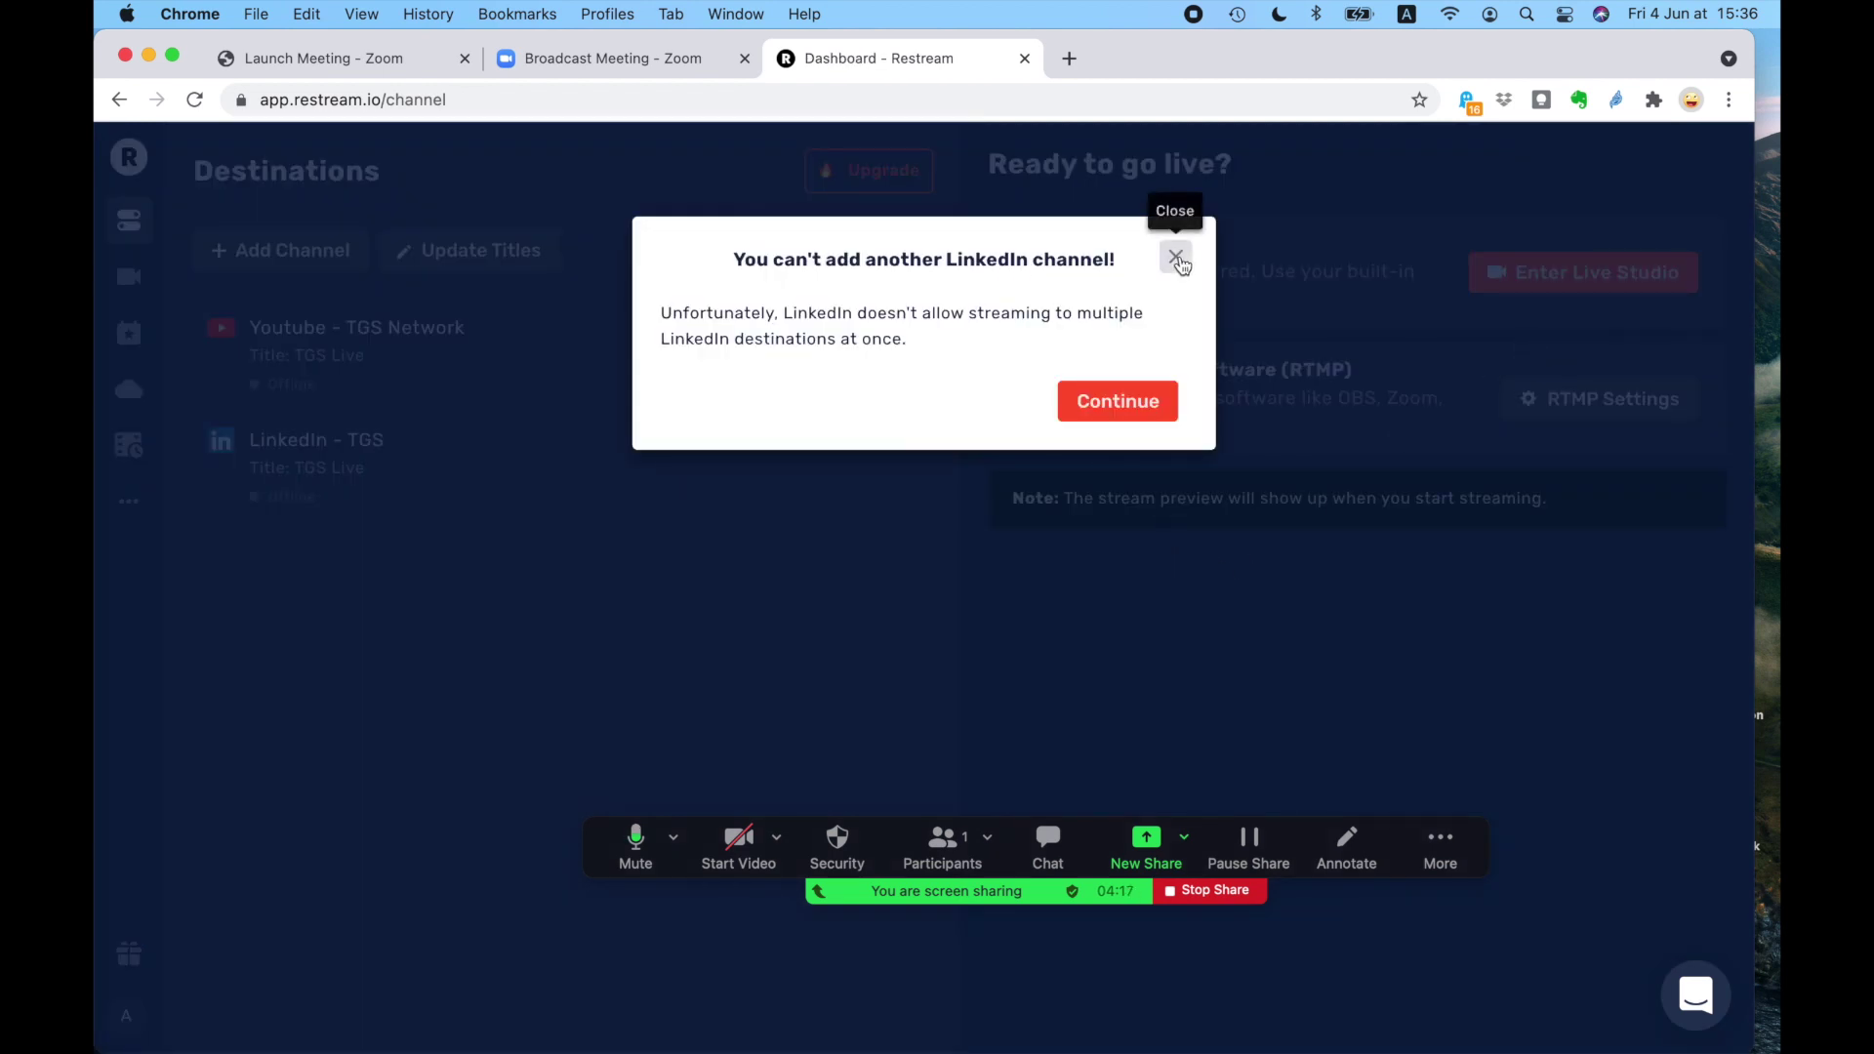
{"action": "left_click", "coordinate": [1176, 258]}
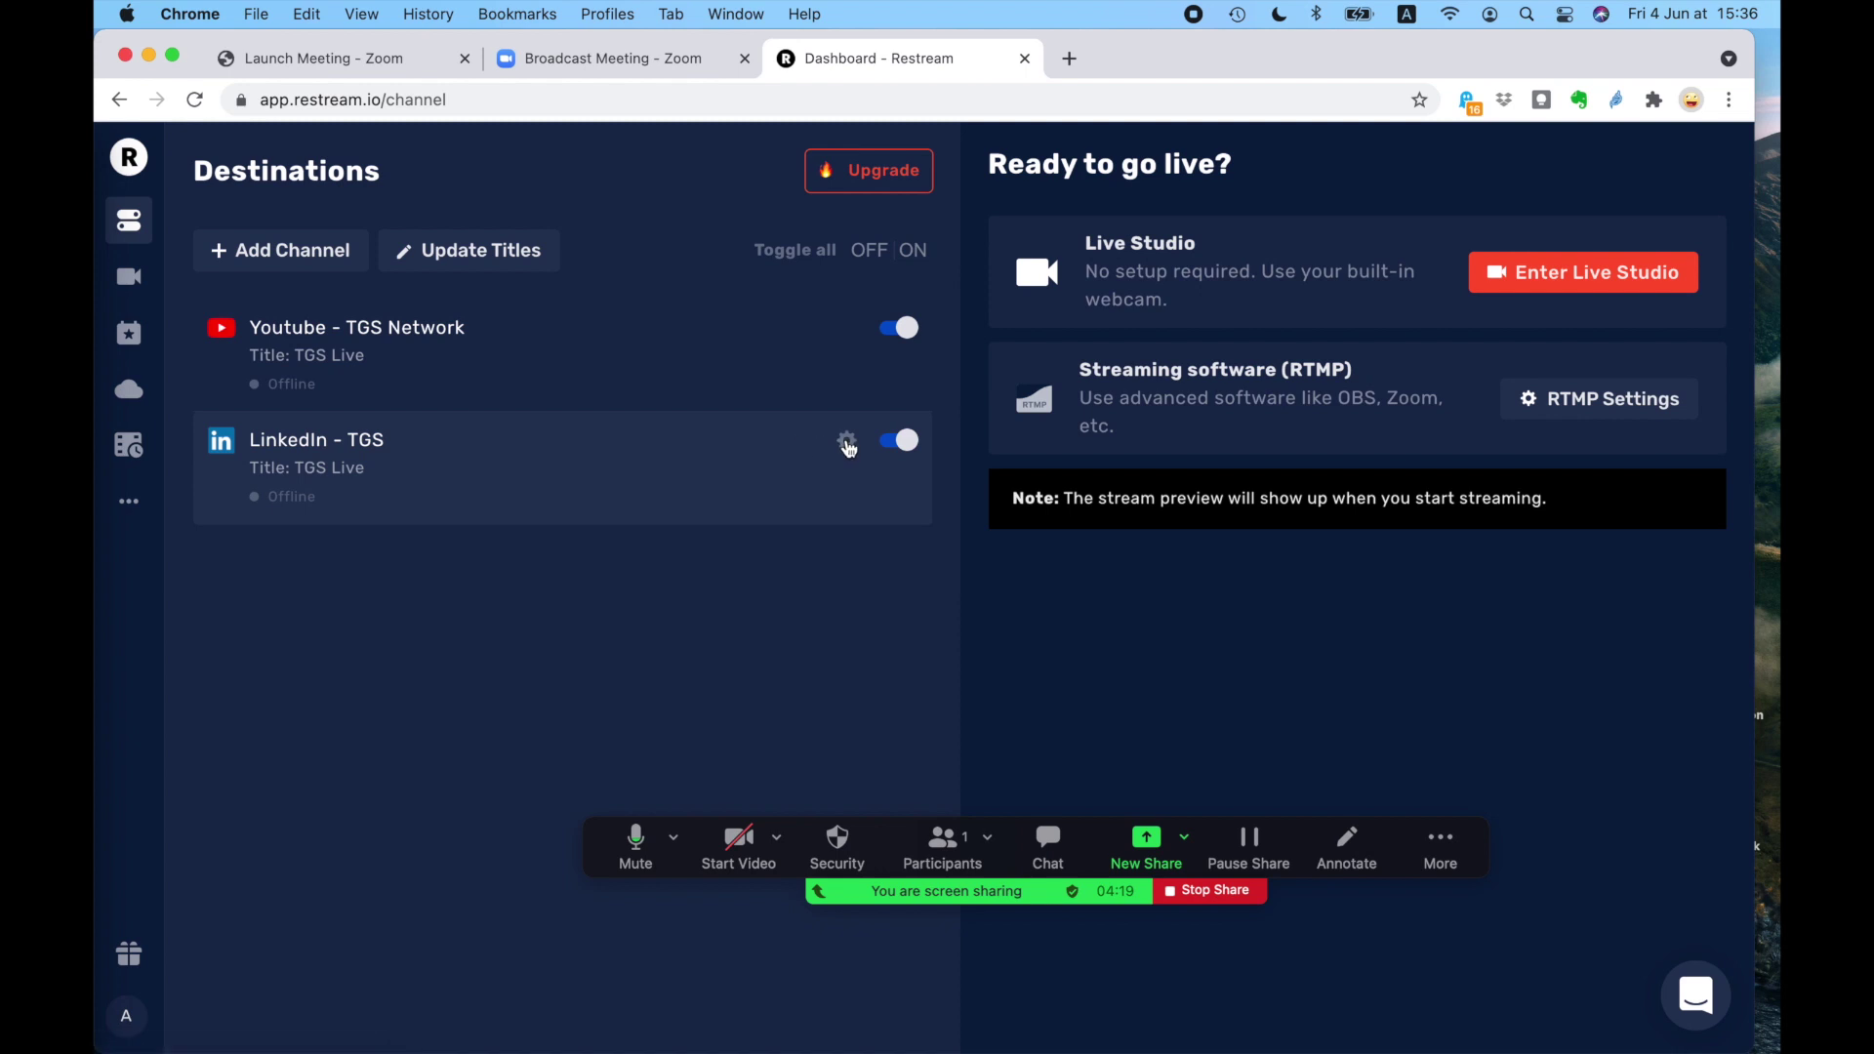
- Examine the LinkedIn - TGS channel's settings and its advanced settings choices without changing them
{"action": "left_click", "coordinate": [847, 444]}
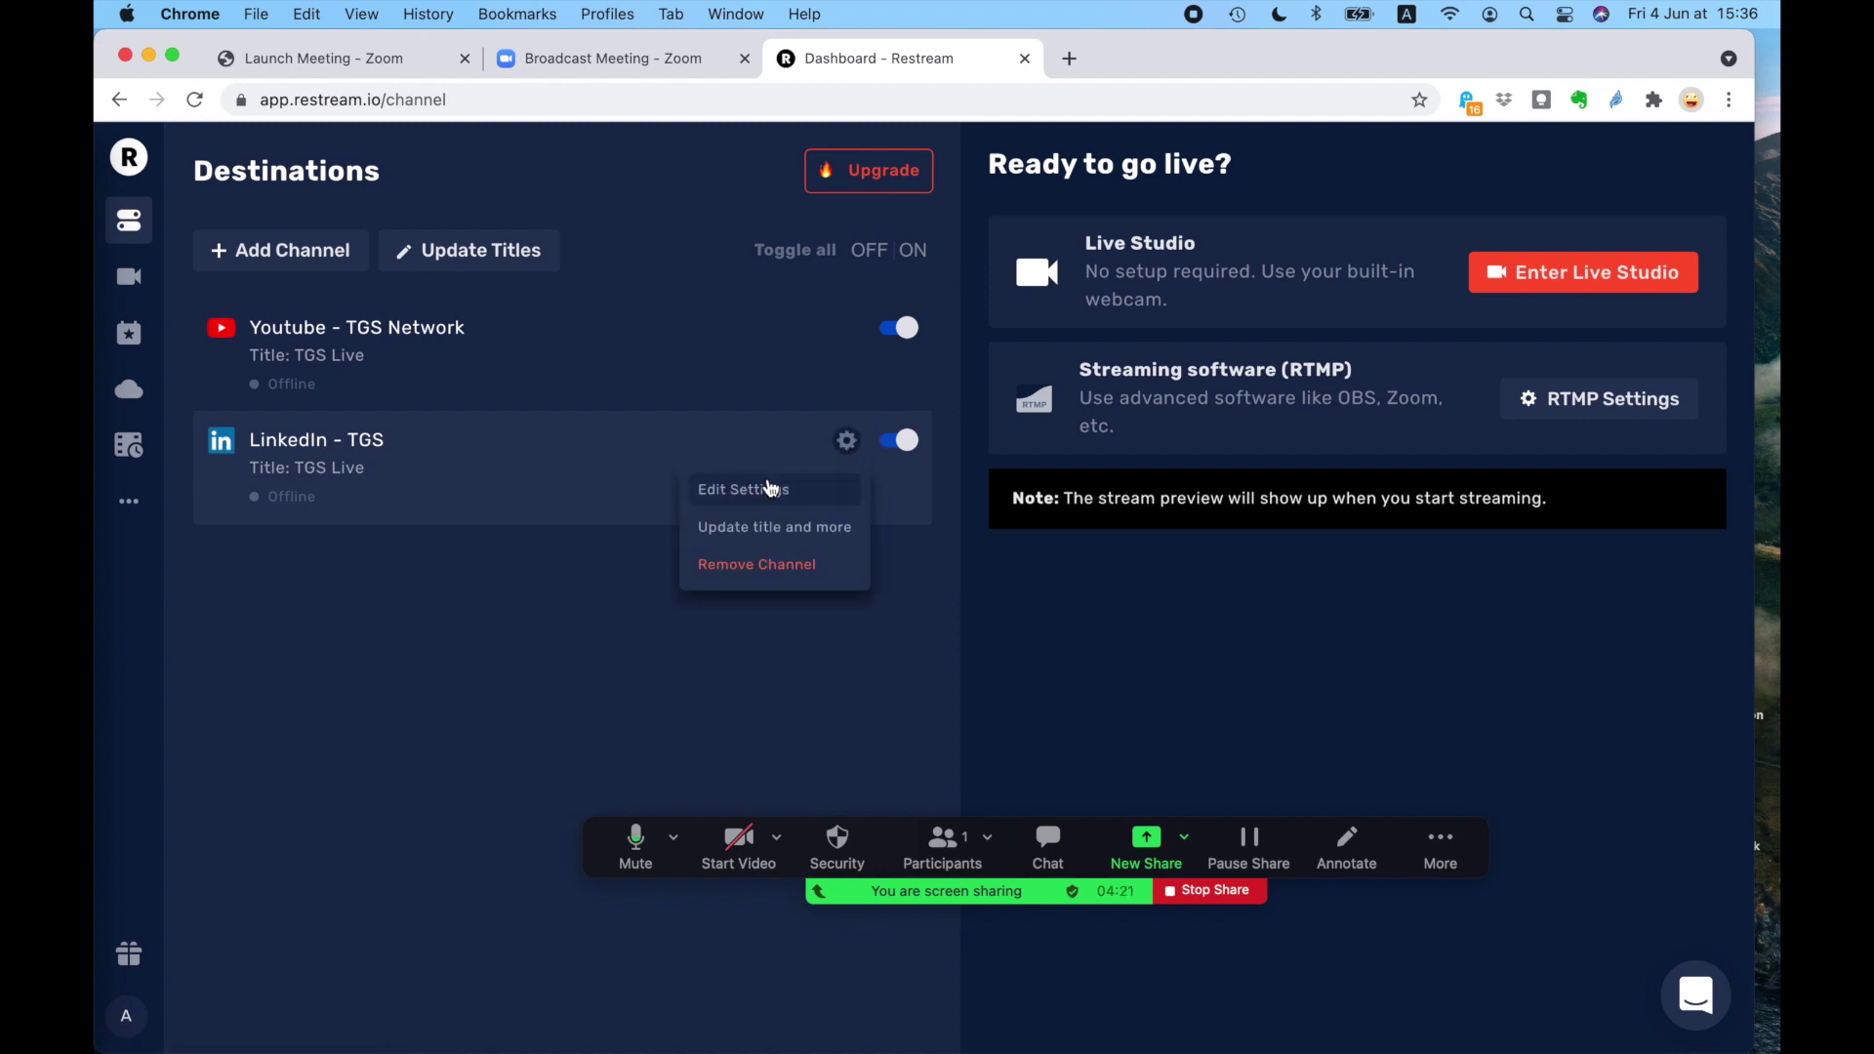
{"action": "left_click", "coordinate": [770, 488]}
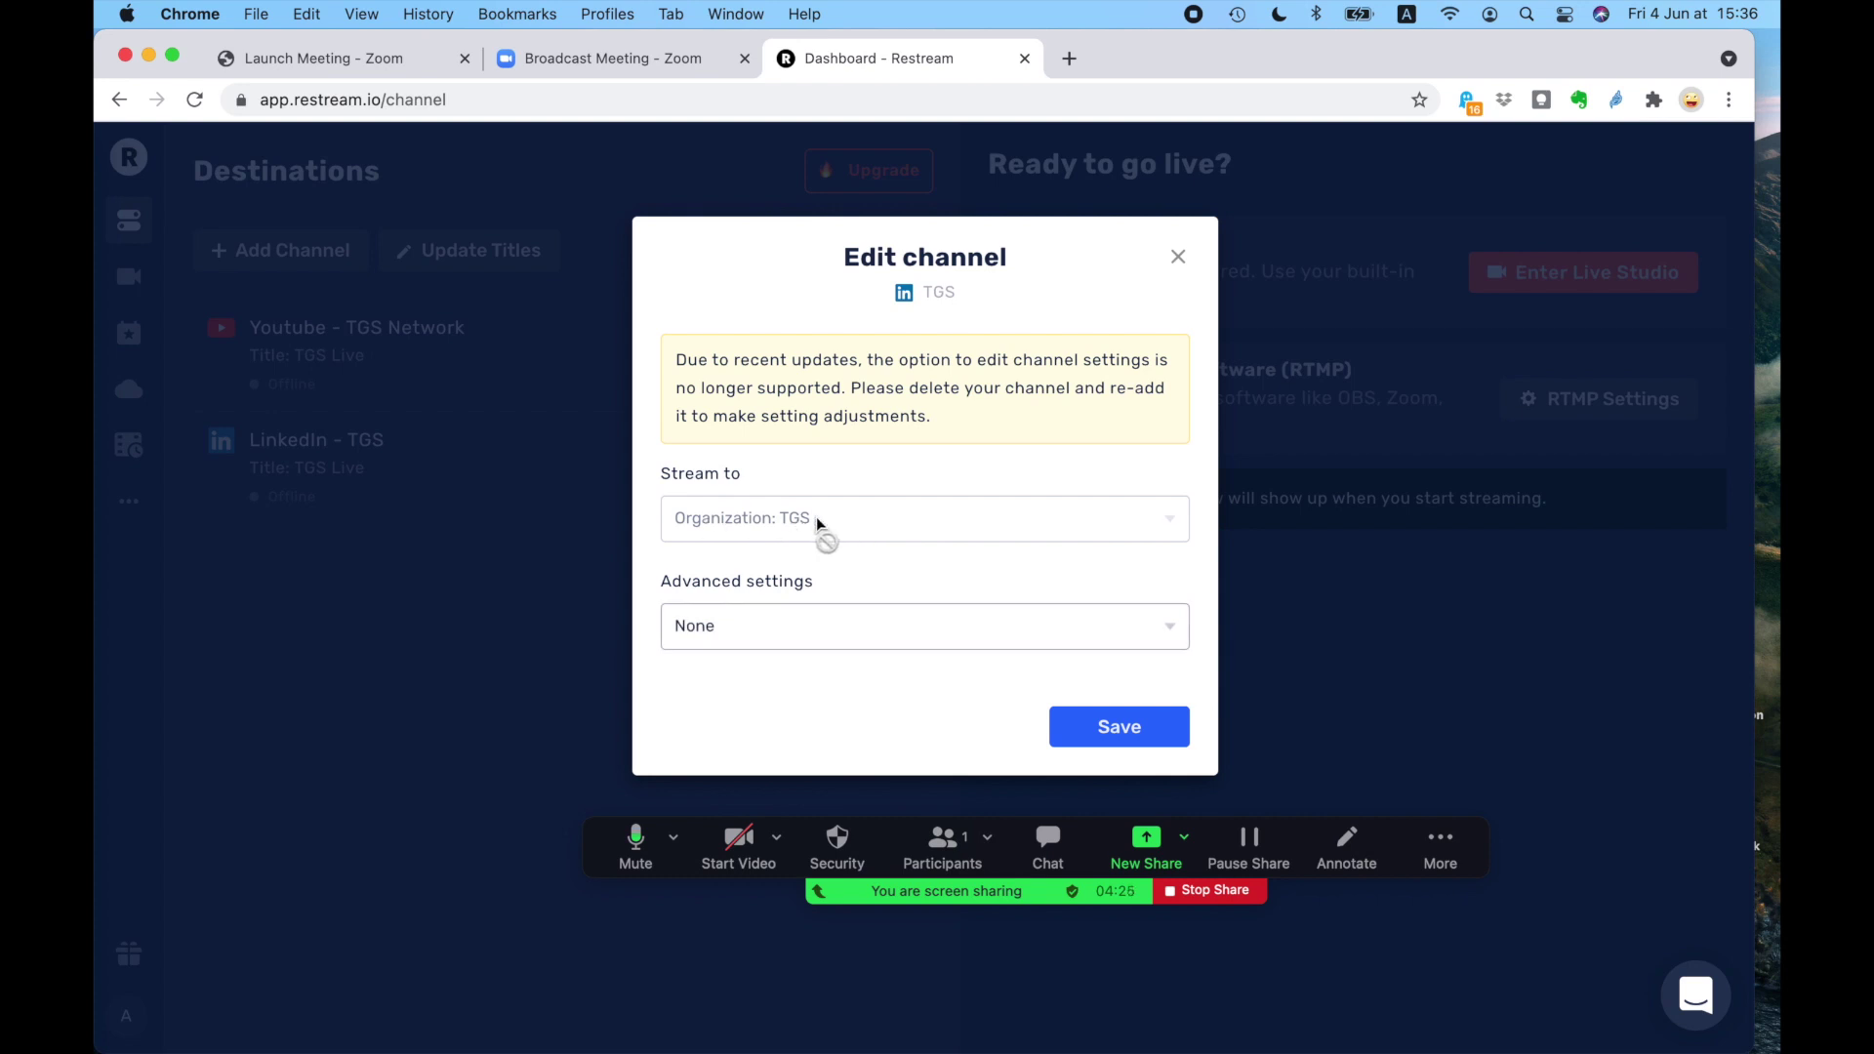
{"action": "left_click", "coordinate": [834, 645]}
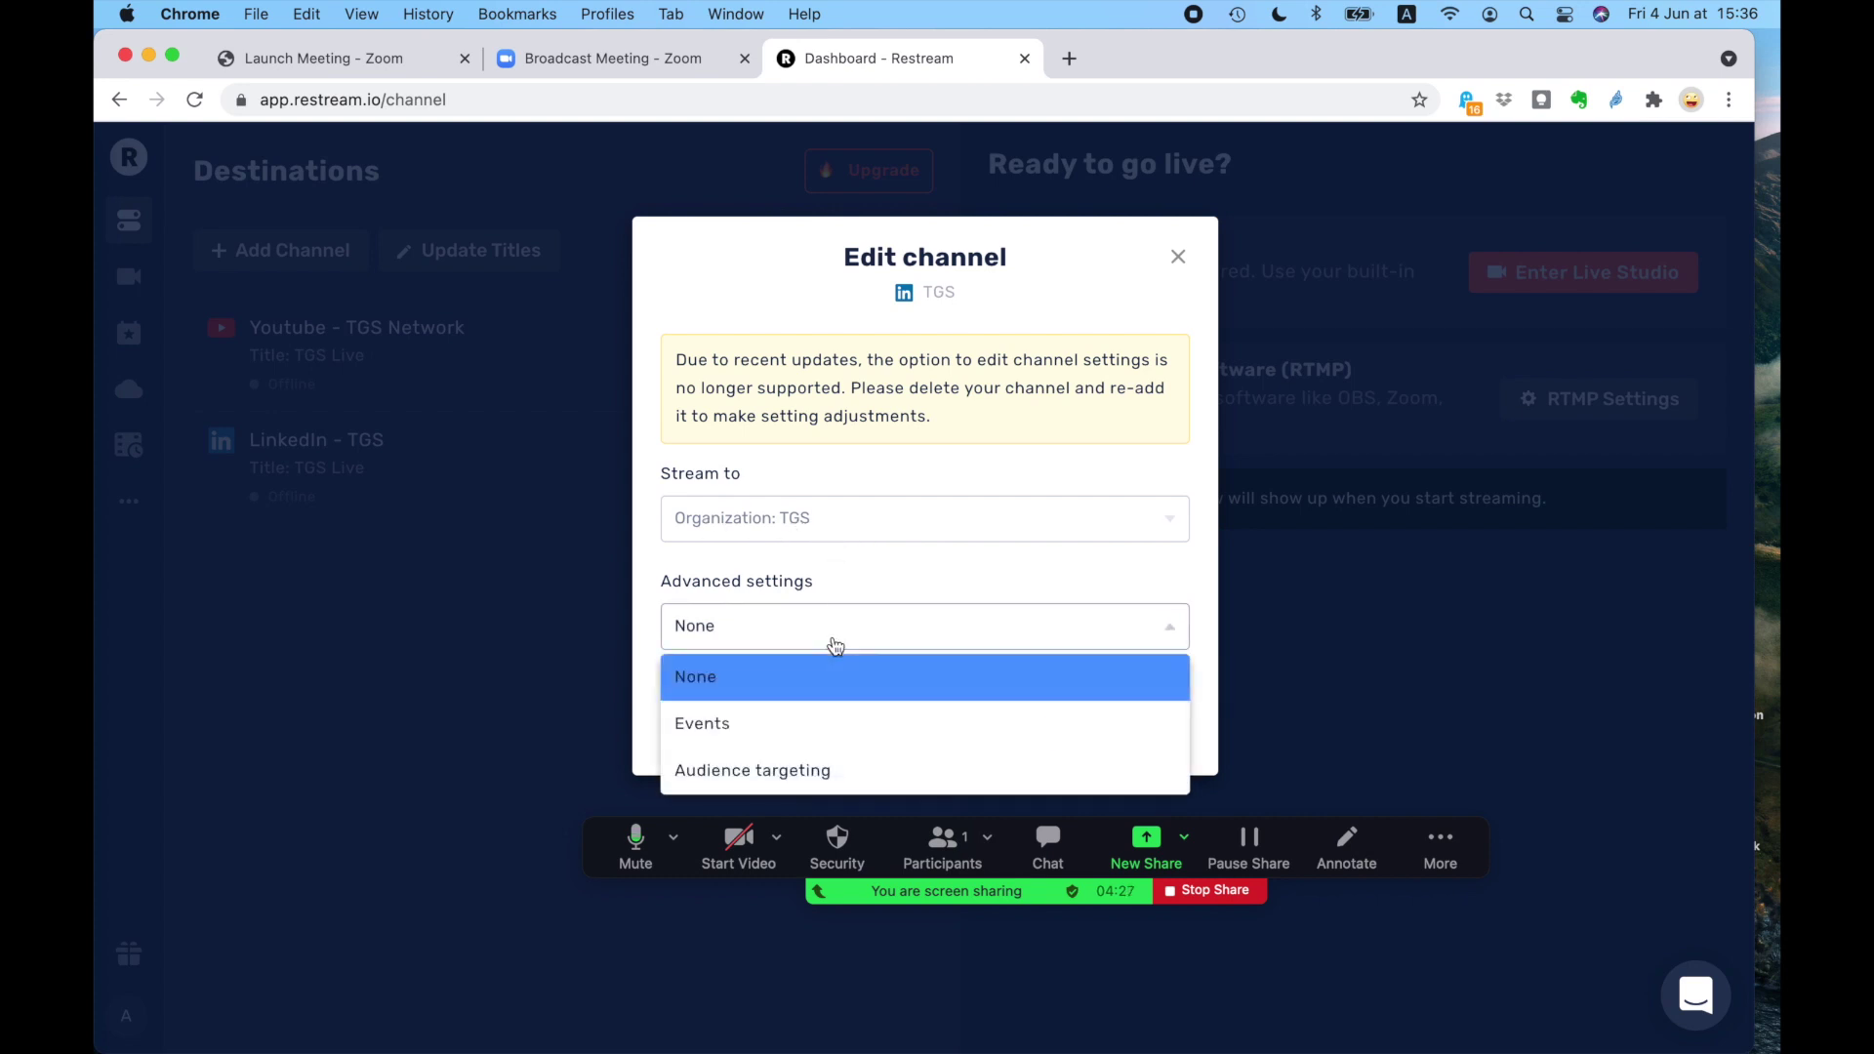
{"action": "left_click", "coordinate": [1342, 652]}
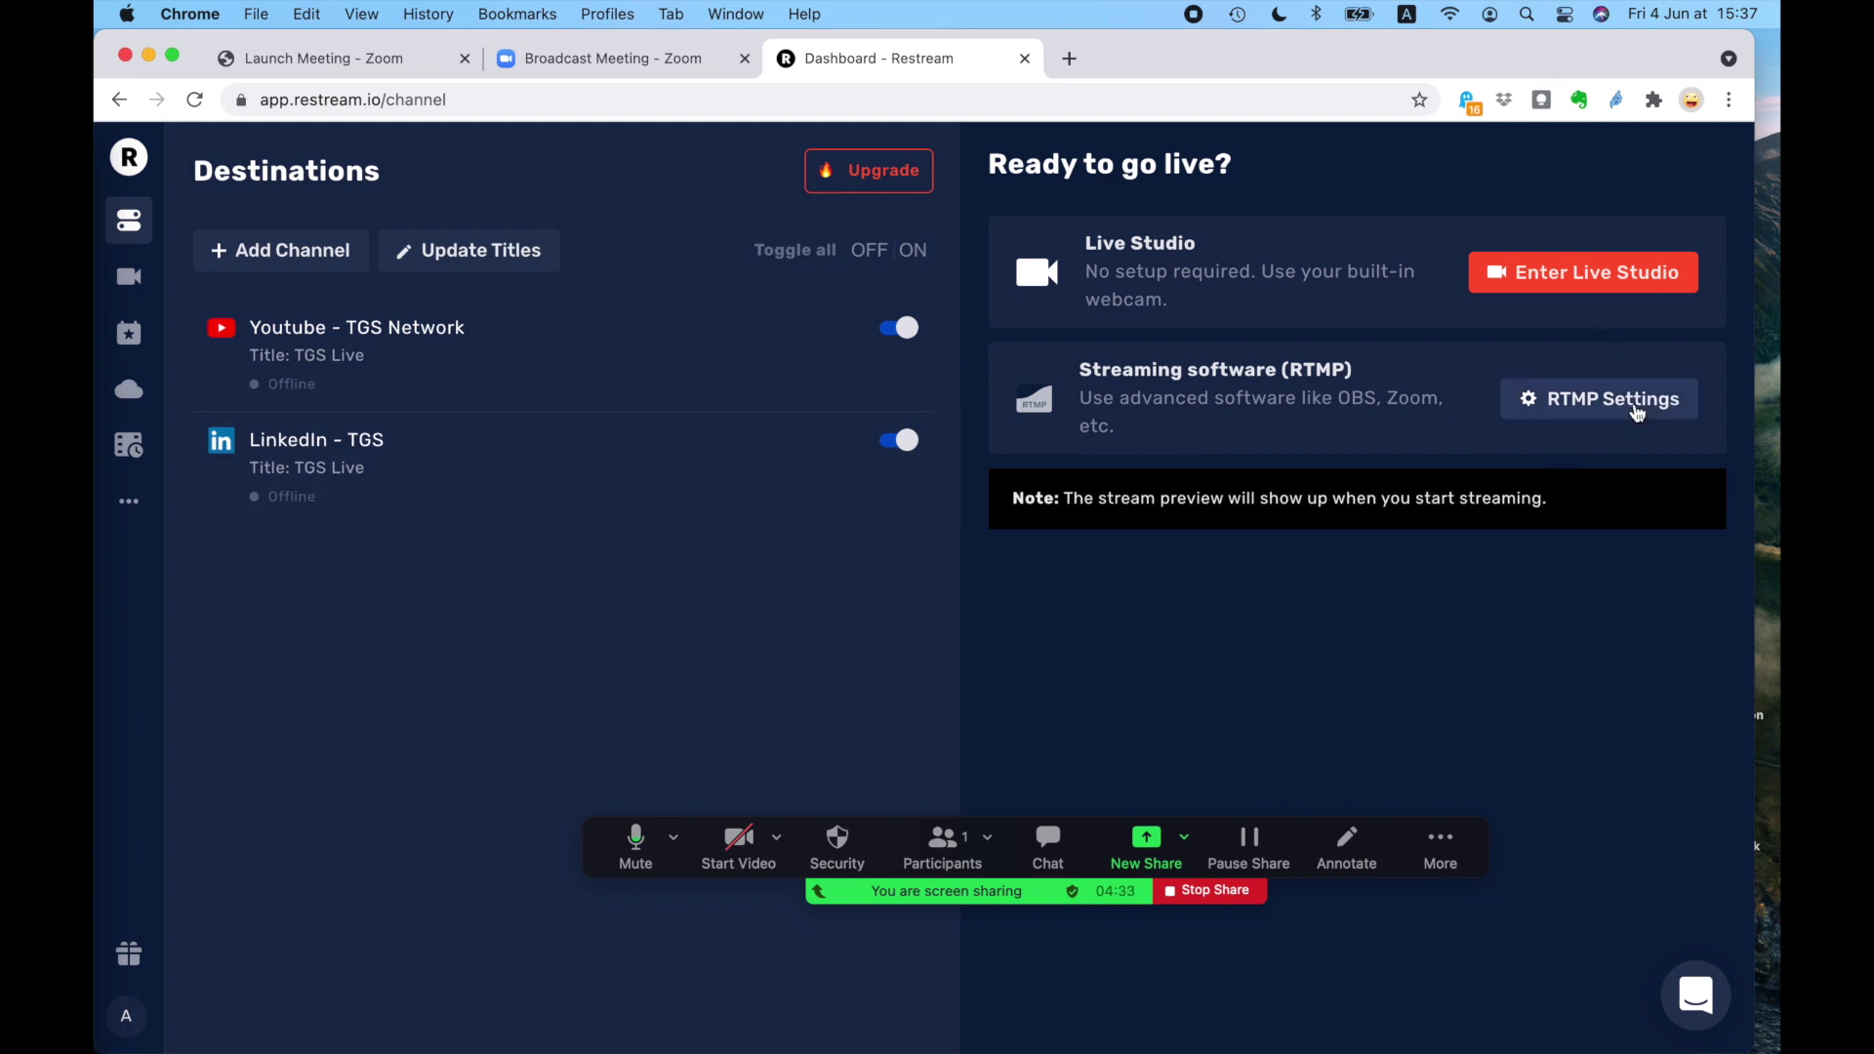
- Review the RTMP URL and stream key in Restream's streaming settings, and close the Restream page
{"action": "left_click", "coordinate": [1636, 412]}
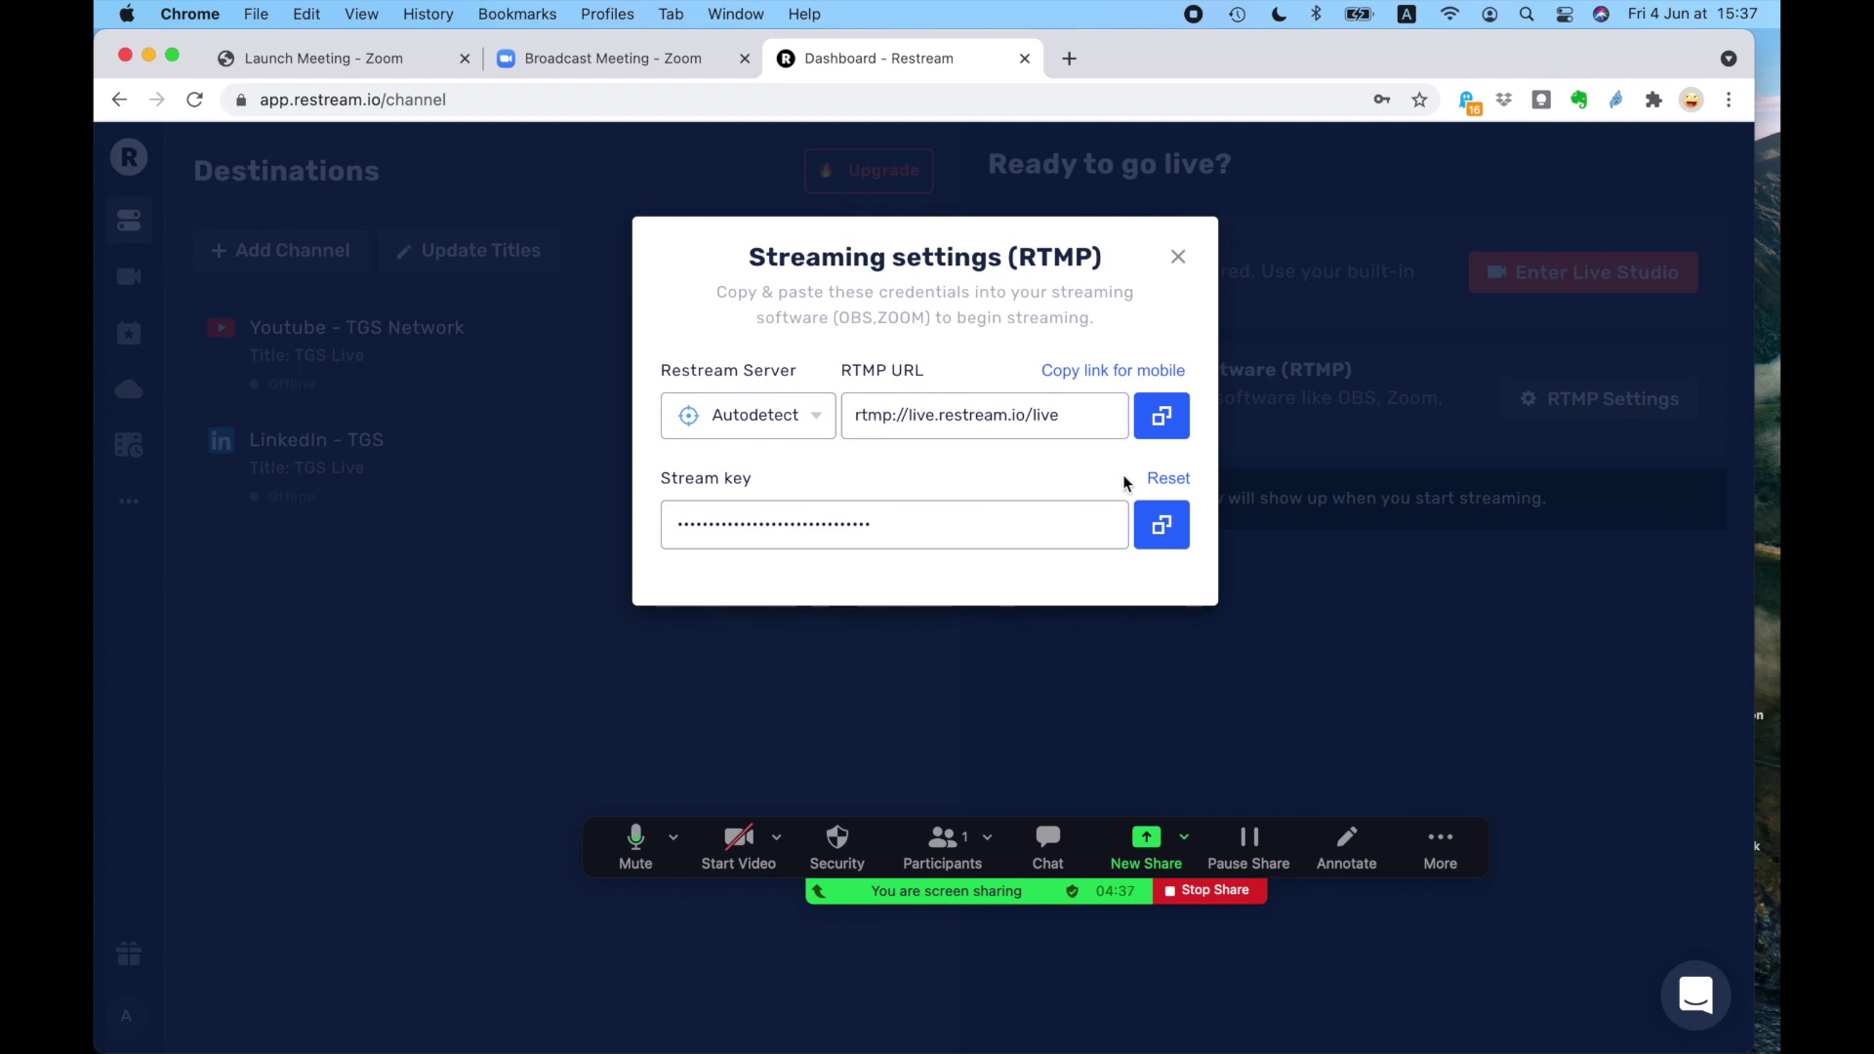
{"action": "left_click", "coordinate": [1064, 526]}
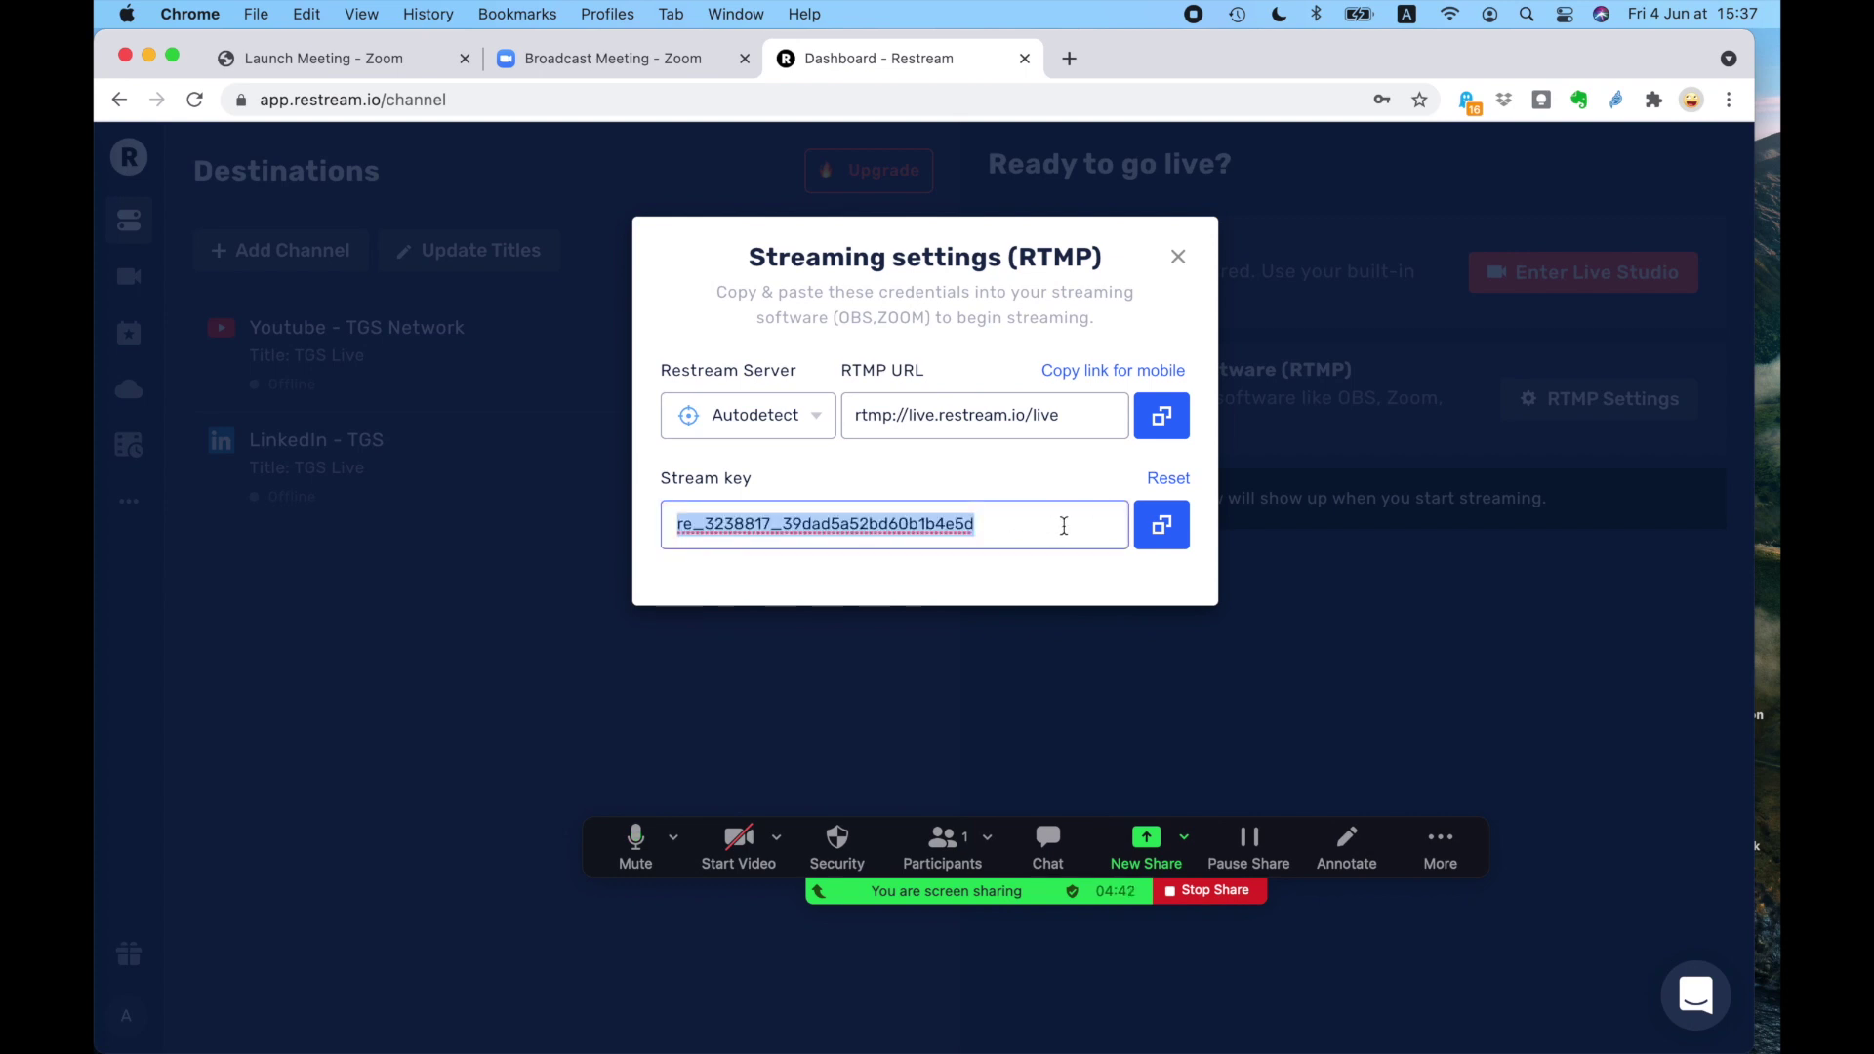
{"action": "left_click", "coordinate": [984, 616]}
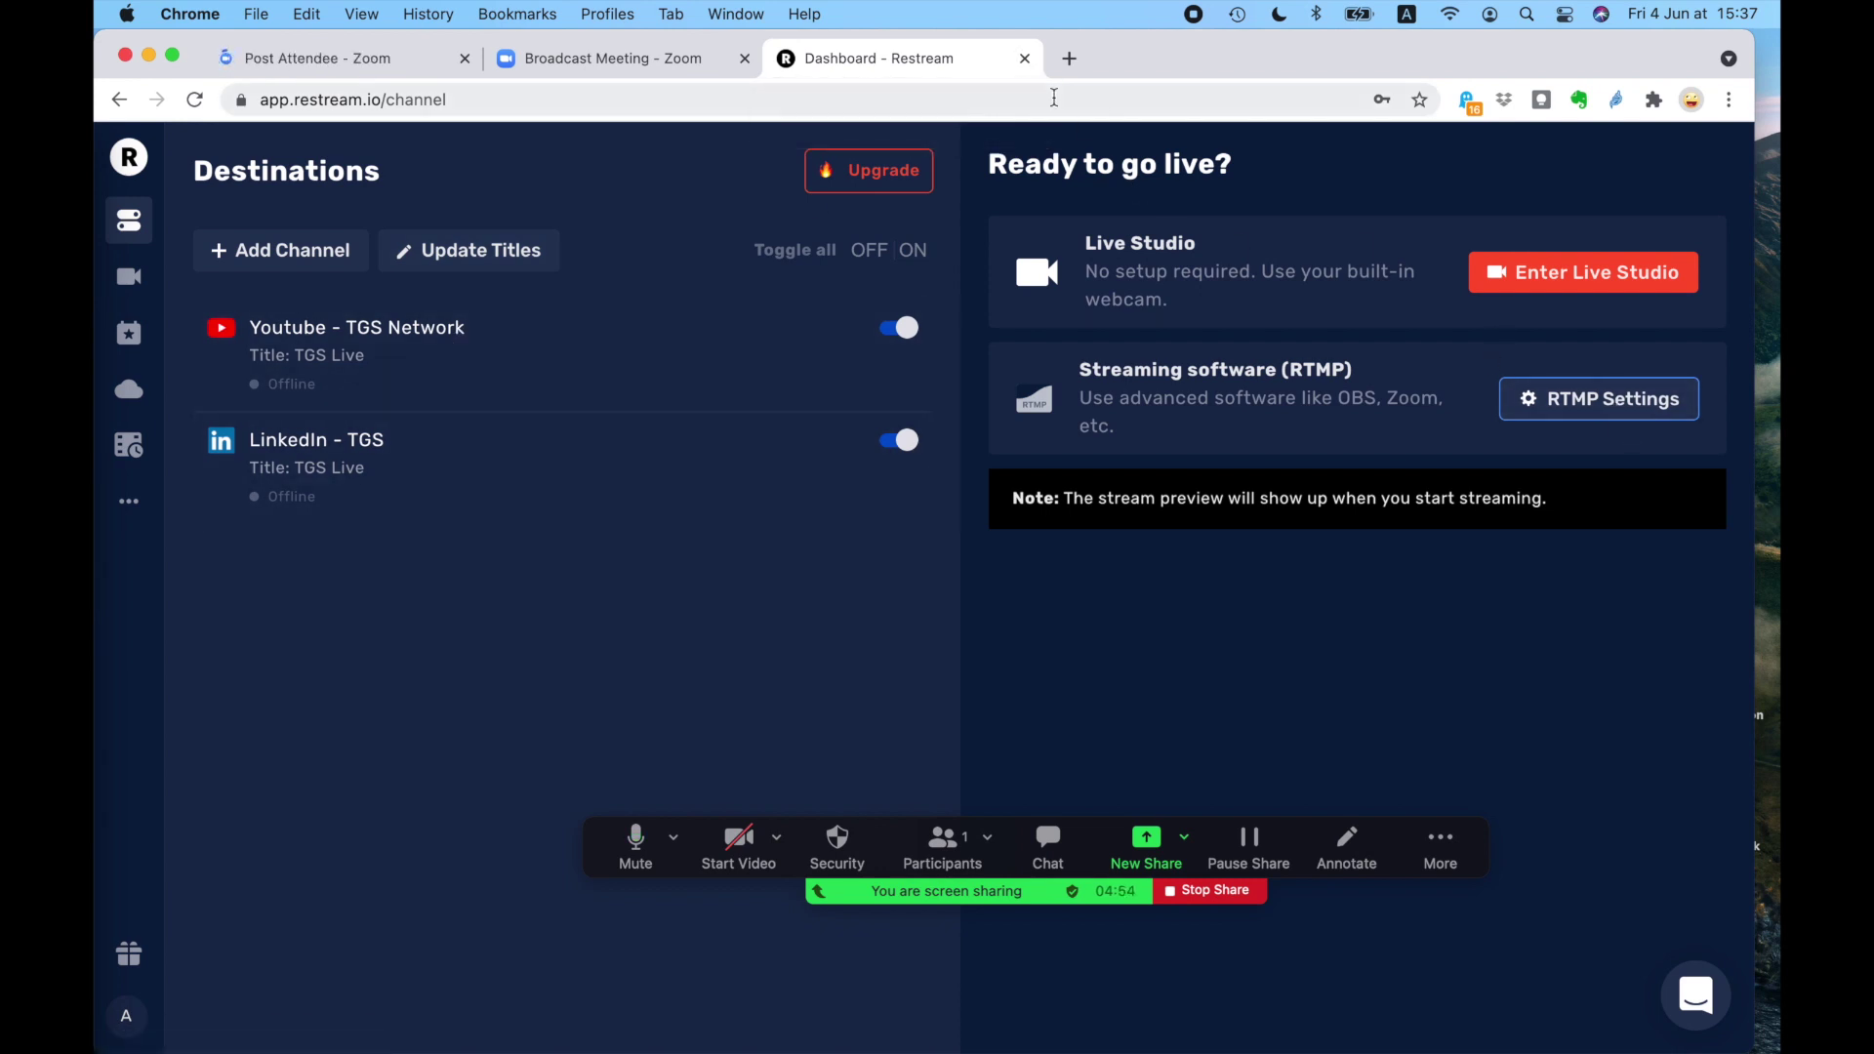
{"action": "left_click", "coordinate": [1023, 59]}
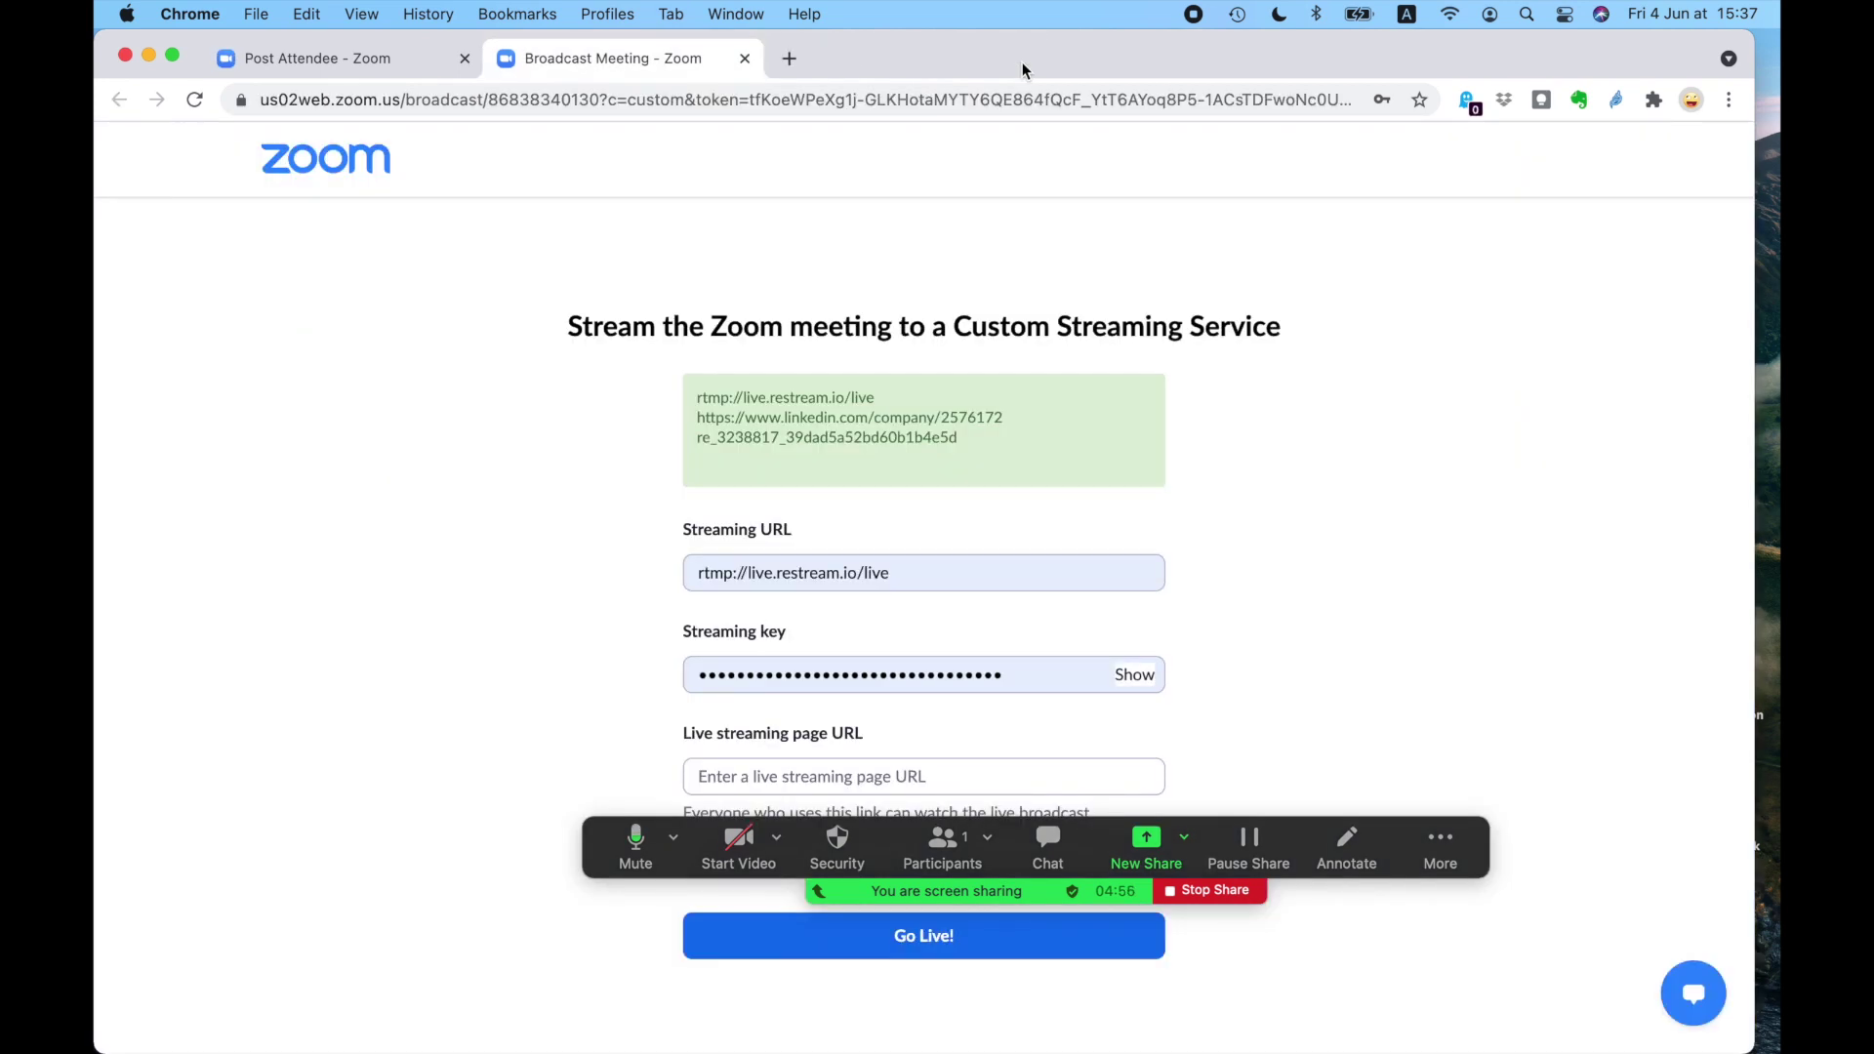
- Uncover the custom streaming form and copy the LinkedIn company page address from the green instructions box into the Live streaming page URL
{"action": "left_click_drag", "start_coordinate": [570, 849], "coordinate": [298, 253]}
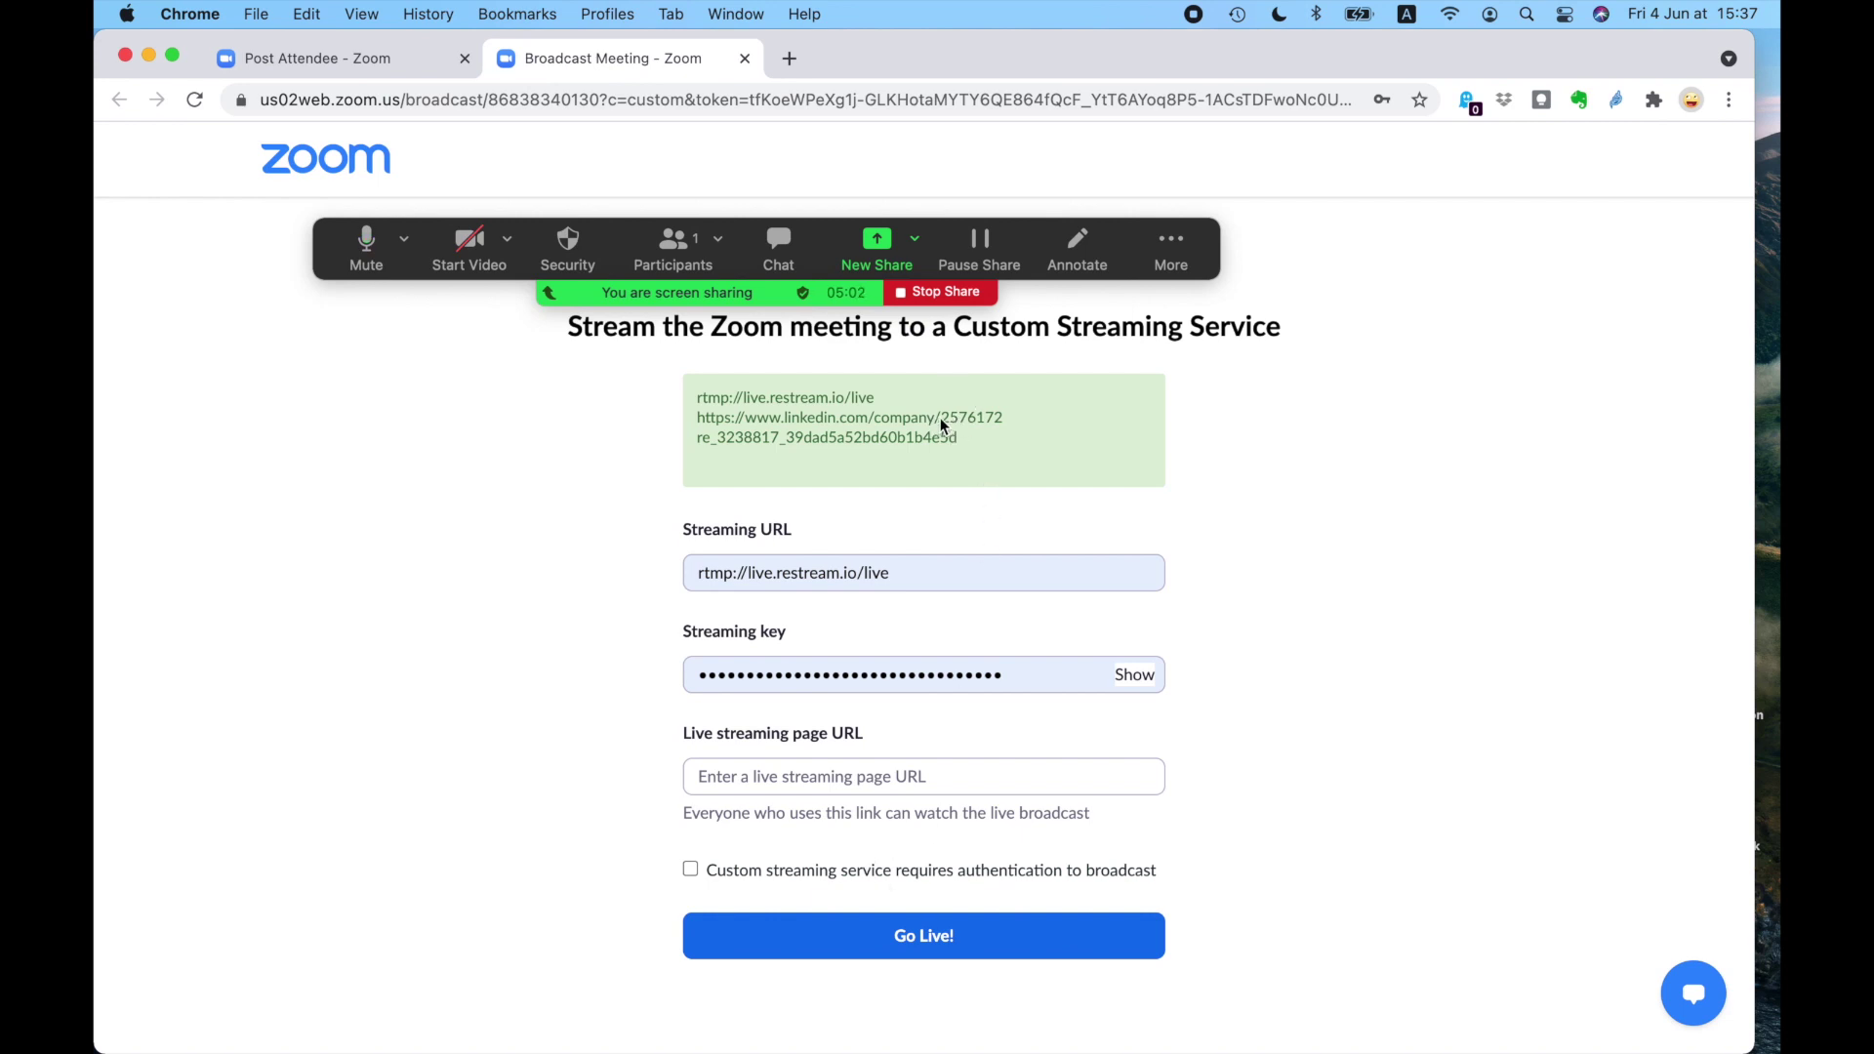
{"action": "left_click_drag", "start_coordinate": [999, 418], "coordinate": [694, 419]}
{"action": "key", "text": "super+c"}
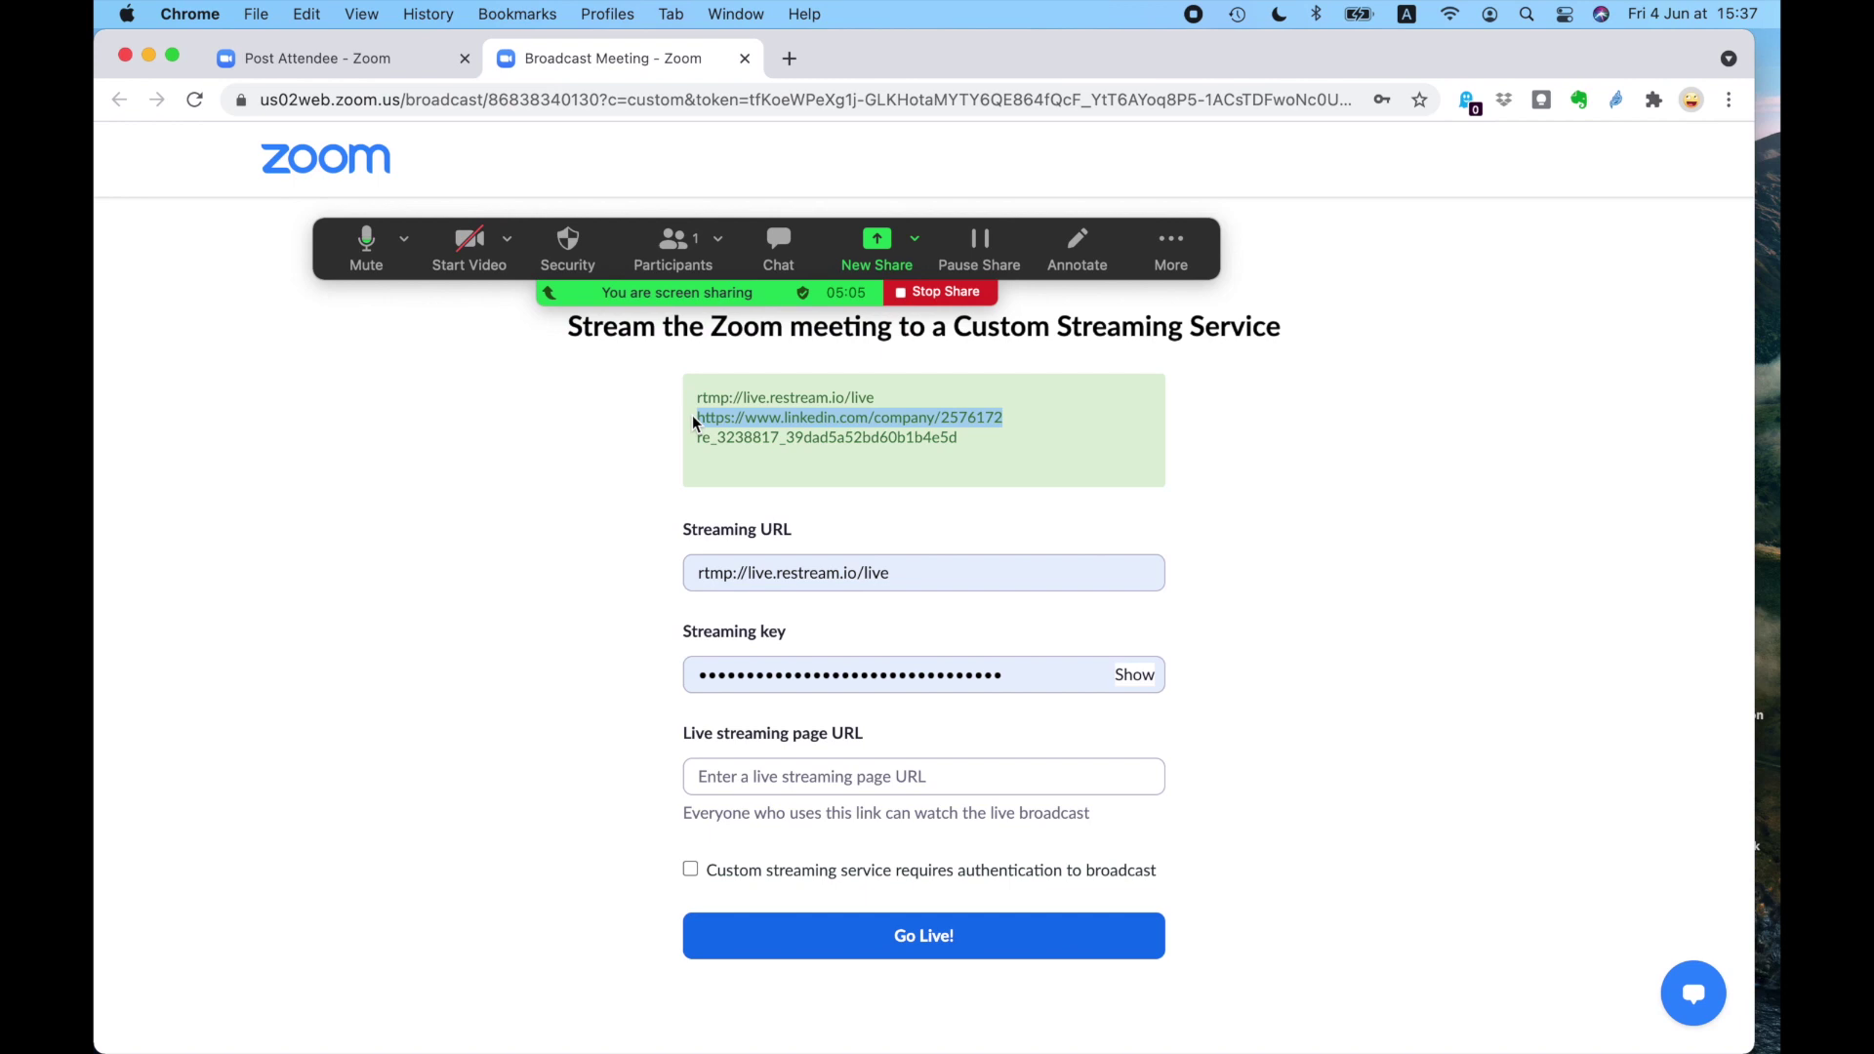
{"action": "left_click", "coordinate": [909, 781]}
{"action": "key", "text": "super+v"}
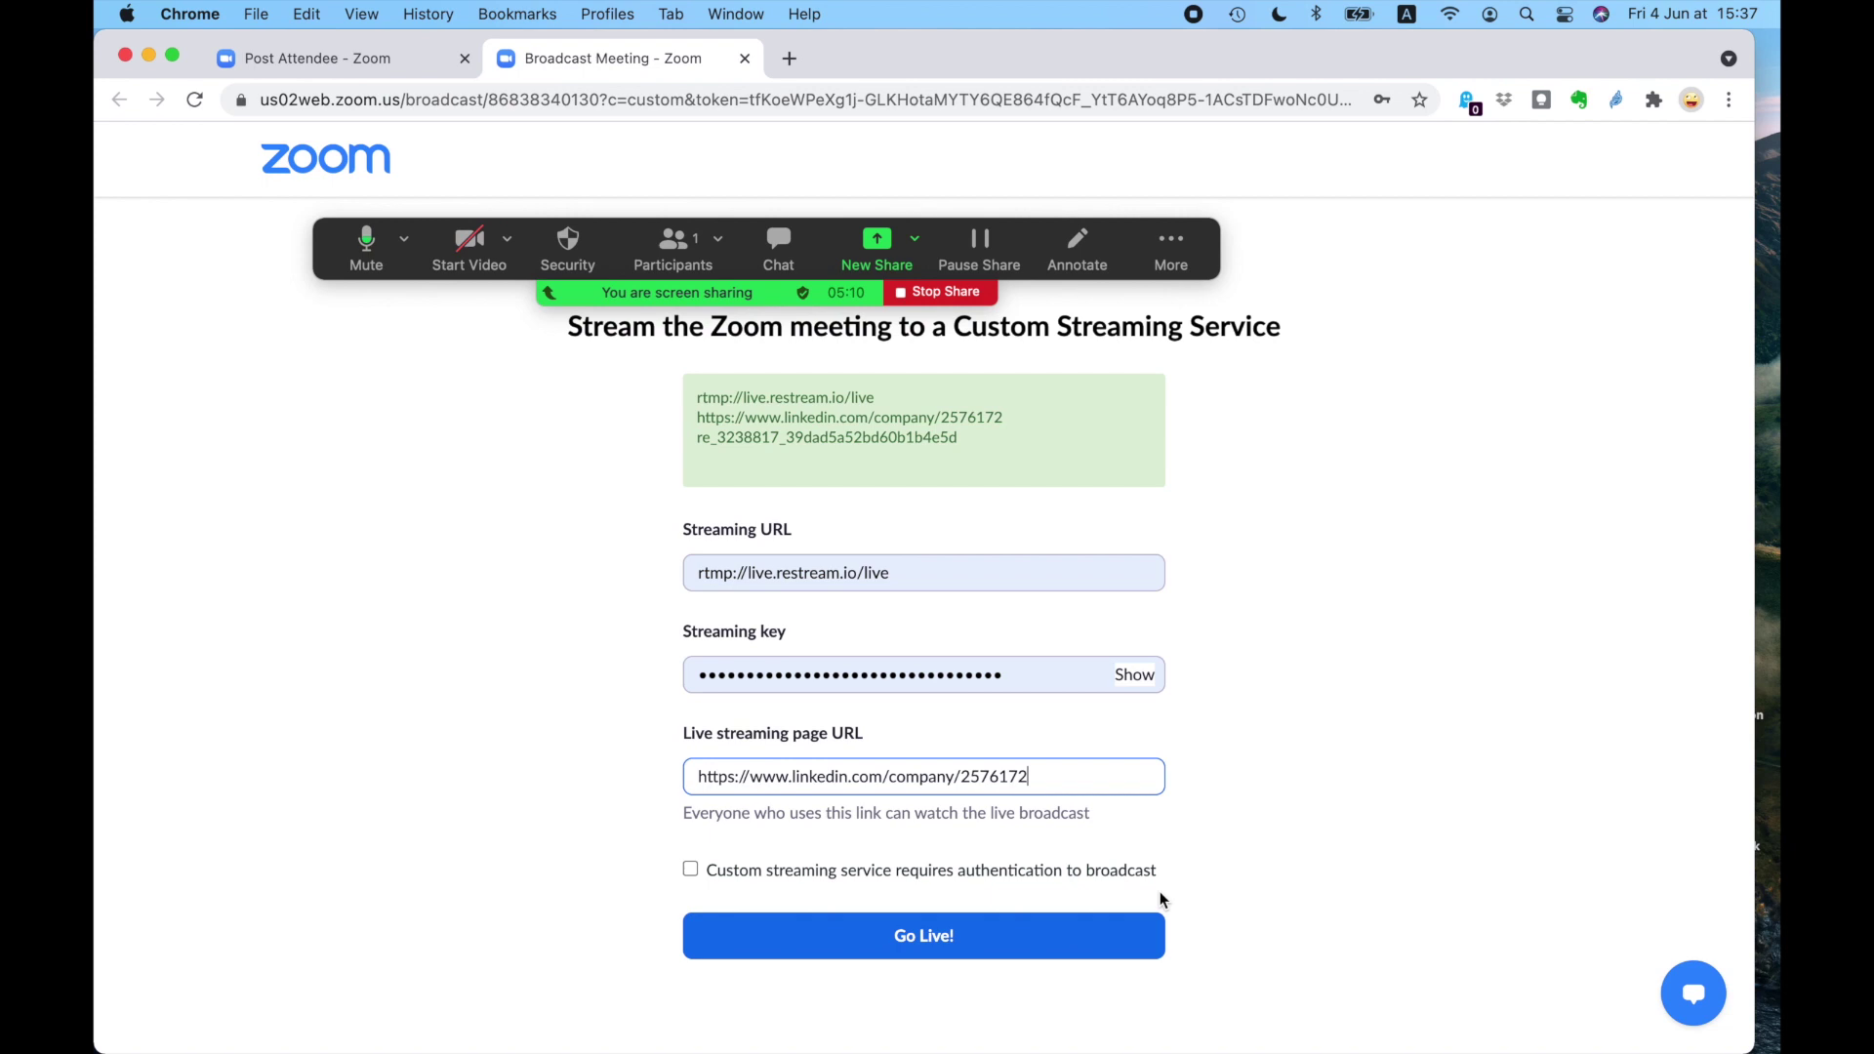
- Start the live broadcast to the custom streaming service and bring the TGS Live Thursdays image in Preview to the front
{"action": "left_click", "coordinate": [1179, 246]}
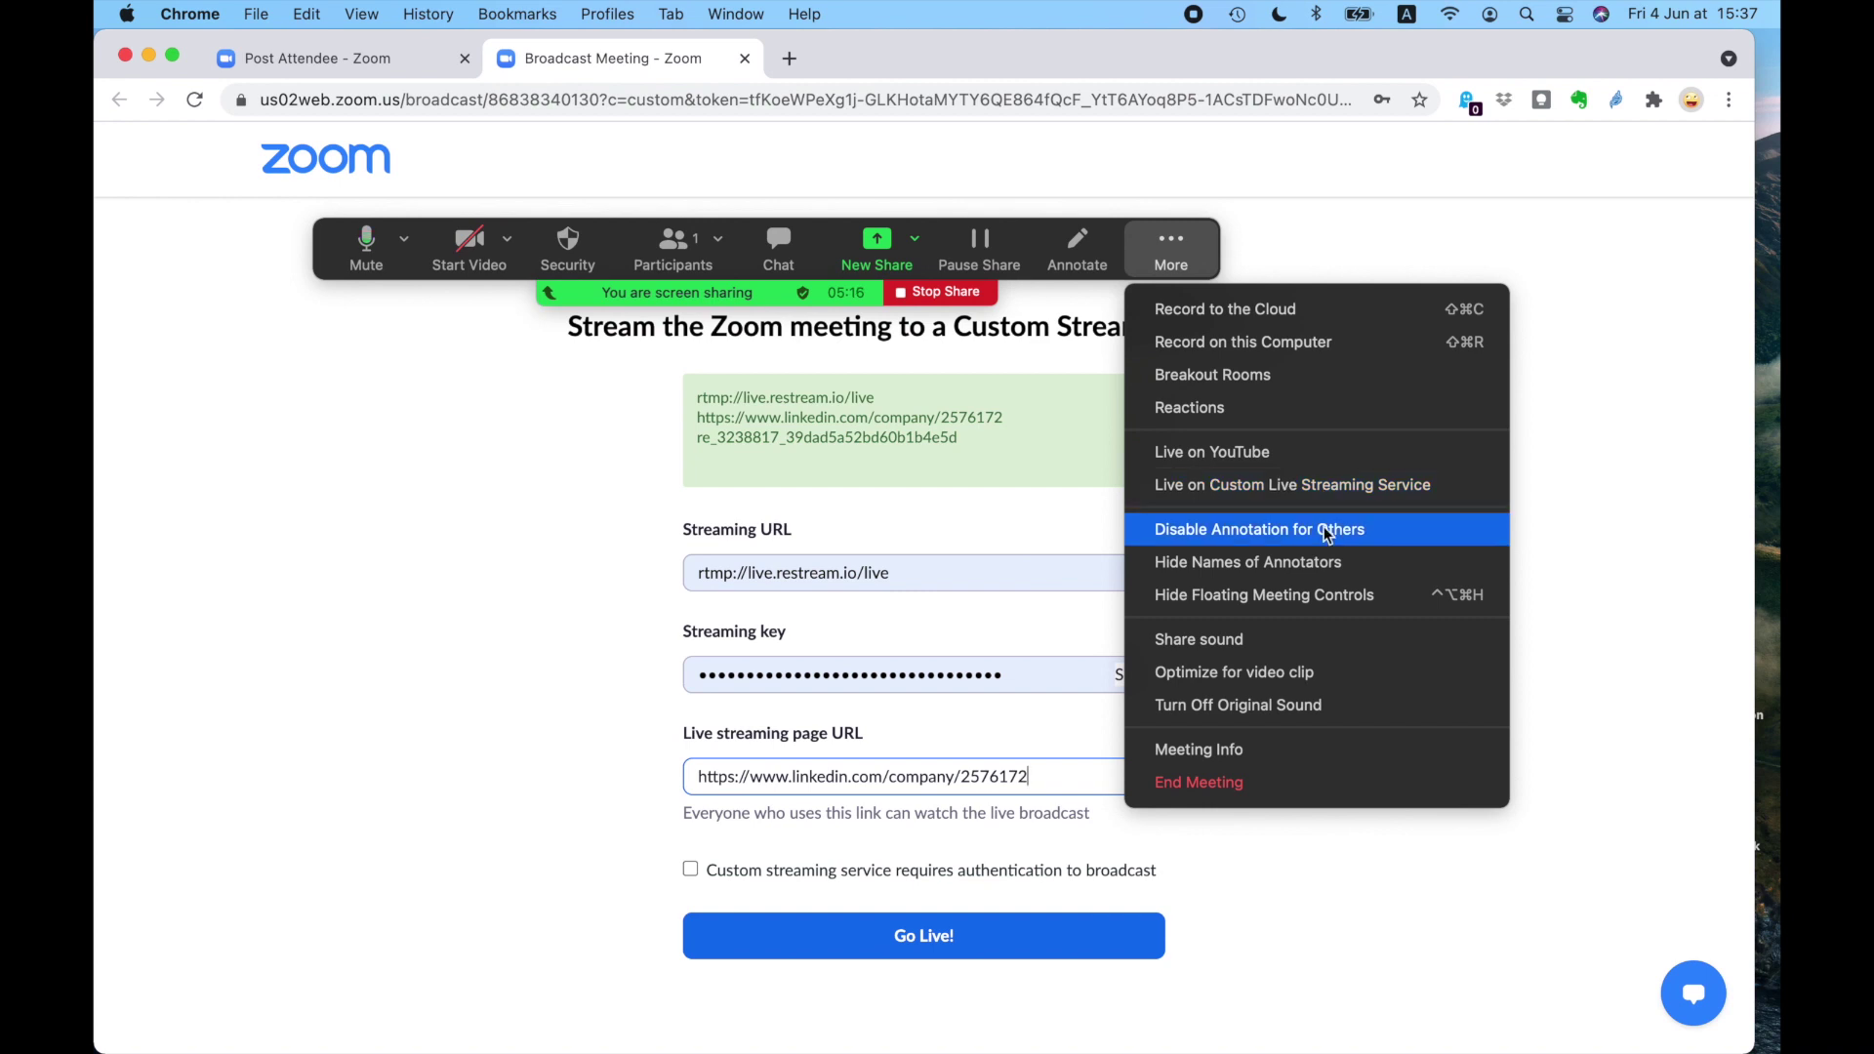
{"action": "left_click", "coordinate": [1379, 888]}
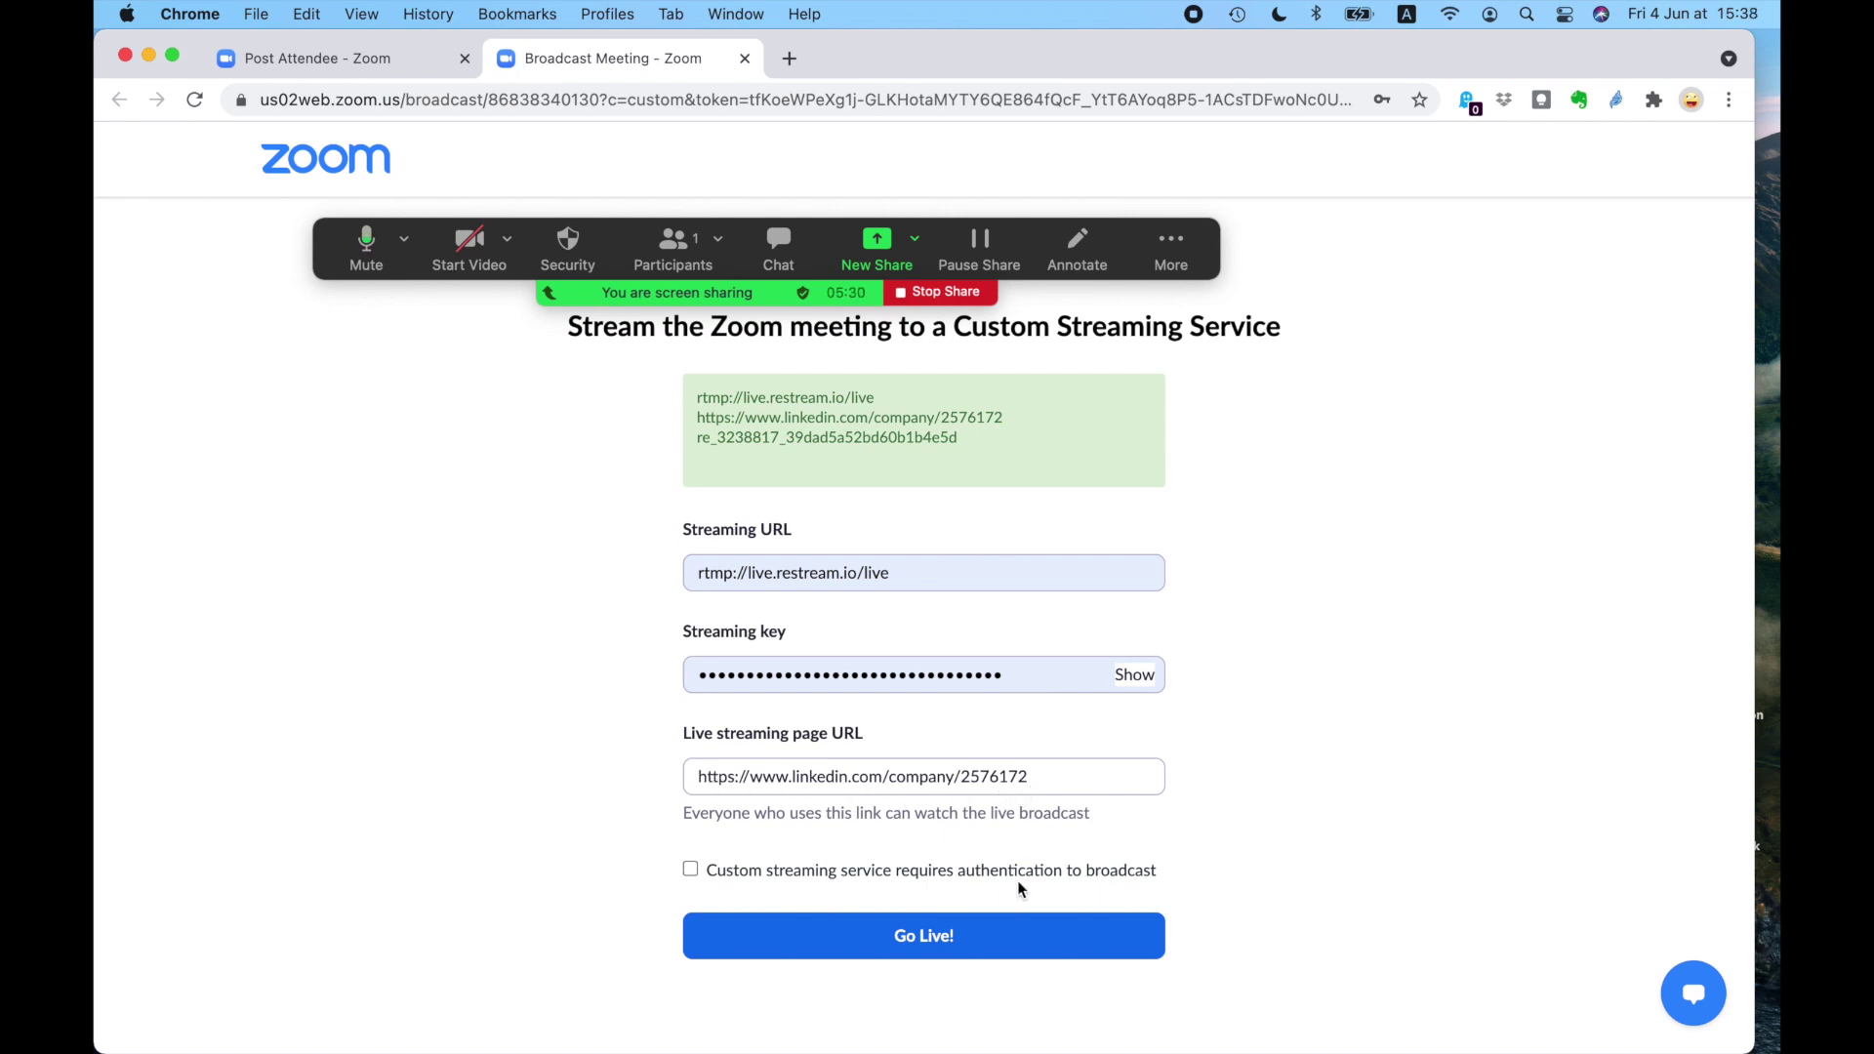
{"action": "left_click", "coordinate": [948, 941]}
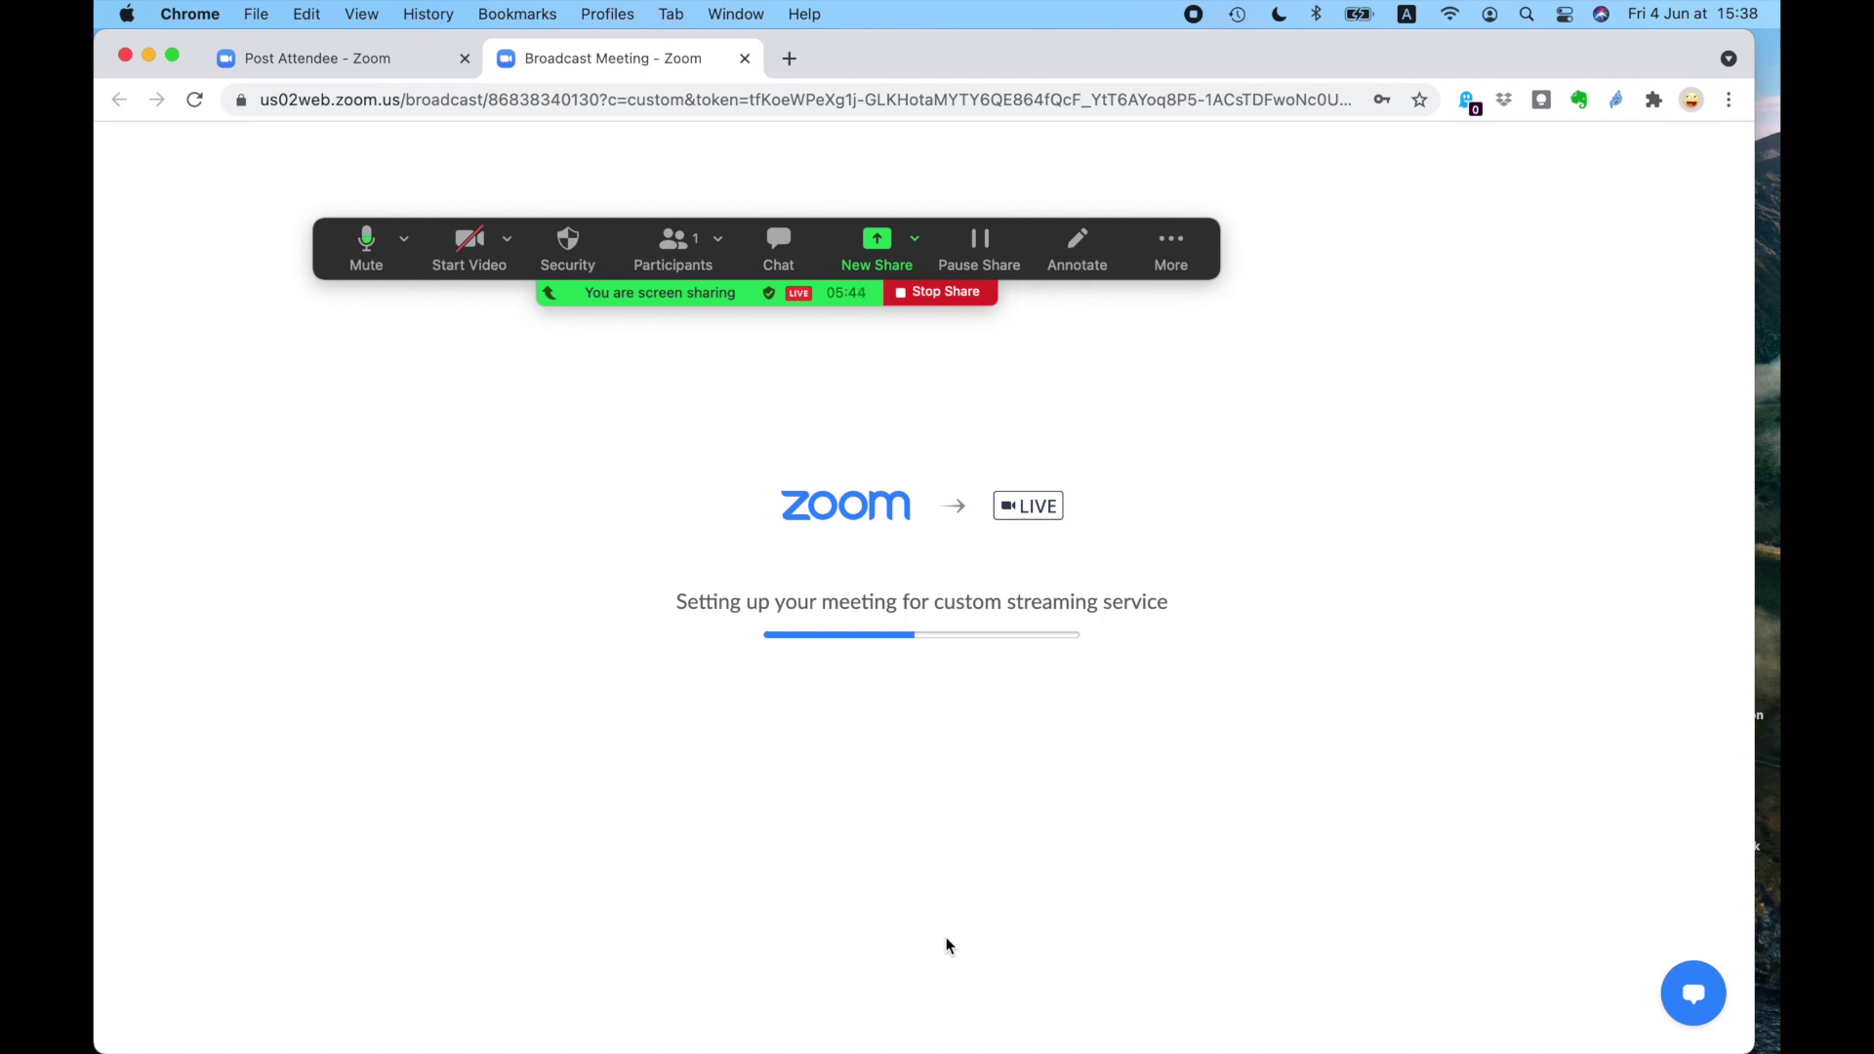
{"action": "key", "text": "ctrl+Up"}
{"action": "left_click", "coordinate": [572, 297]}
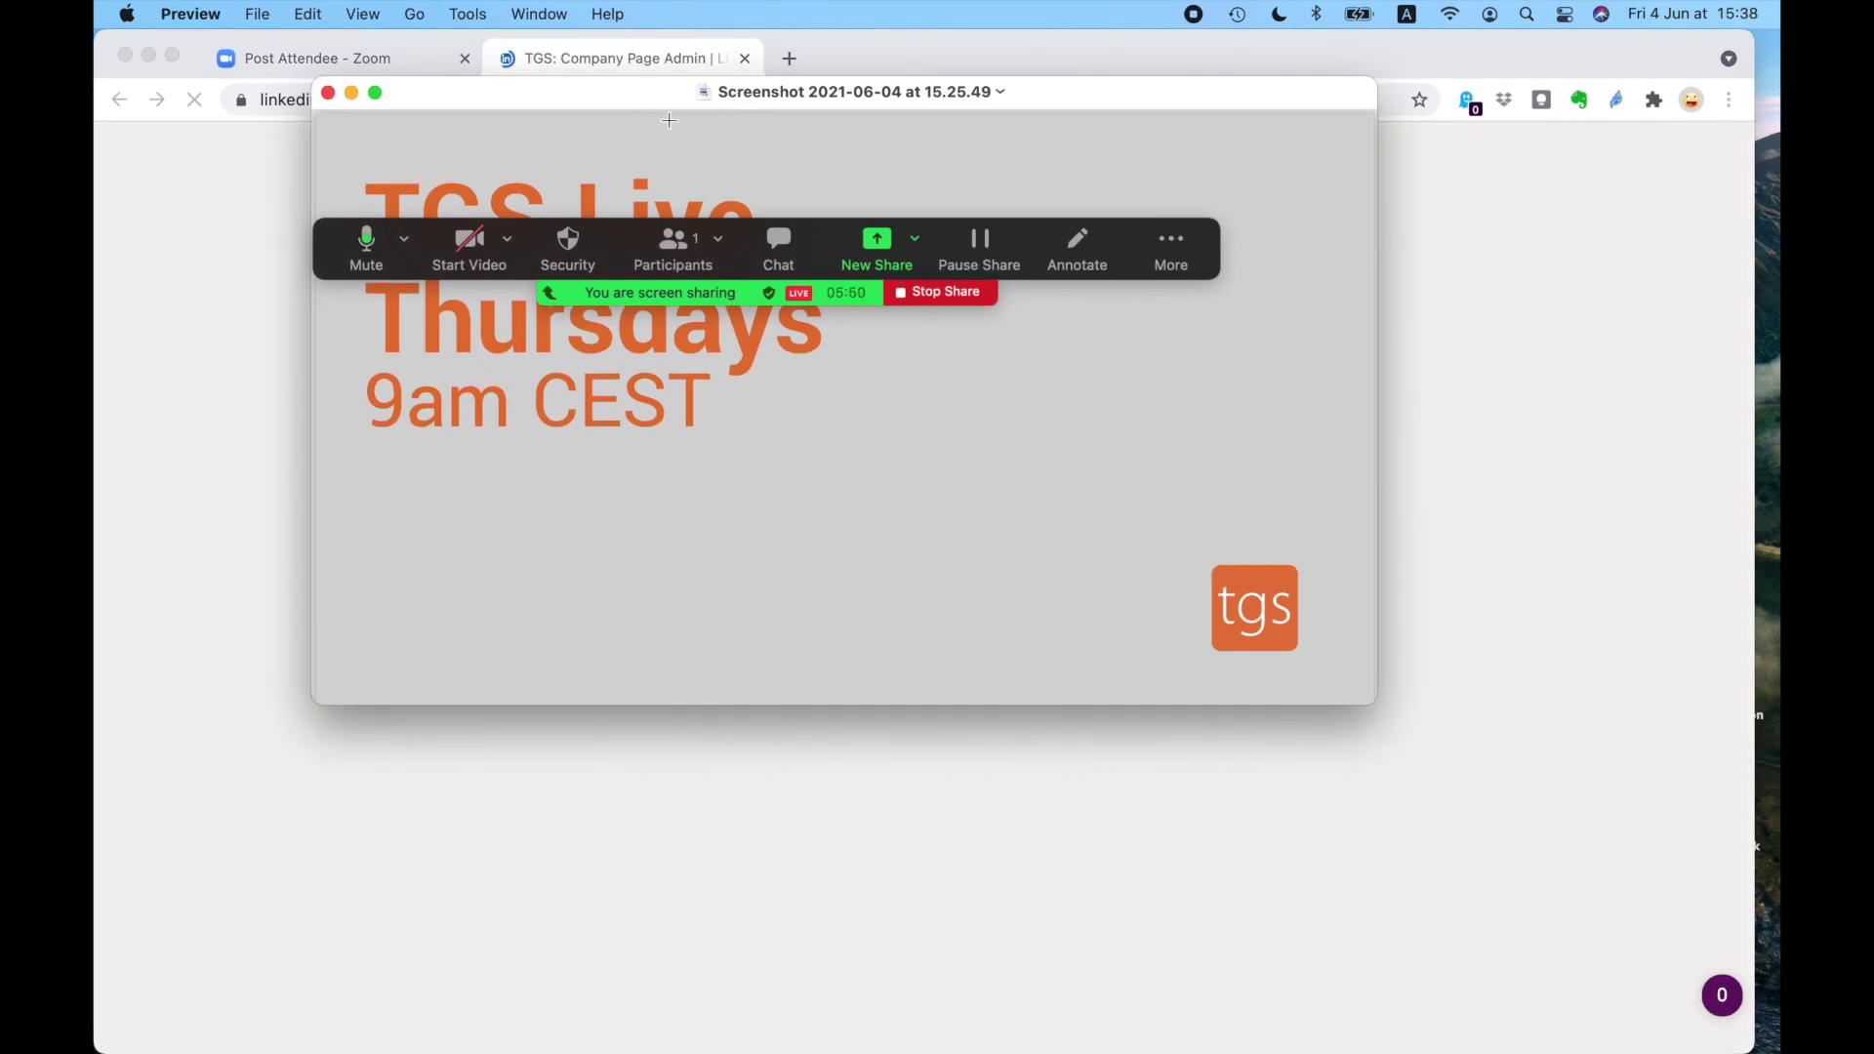
- Return to the TGS LinkedIn company page in Chrome and look through its updates for the live broadcast
{"action": "key", "text": "ctrl+Up"}
{"action": "left_click", "coordinate": [1089, 695]}
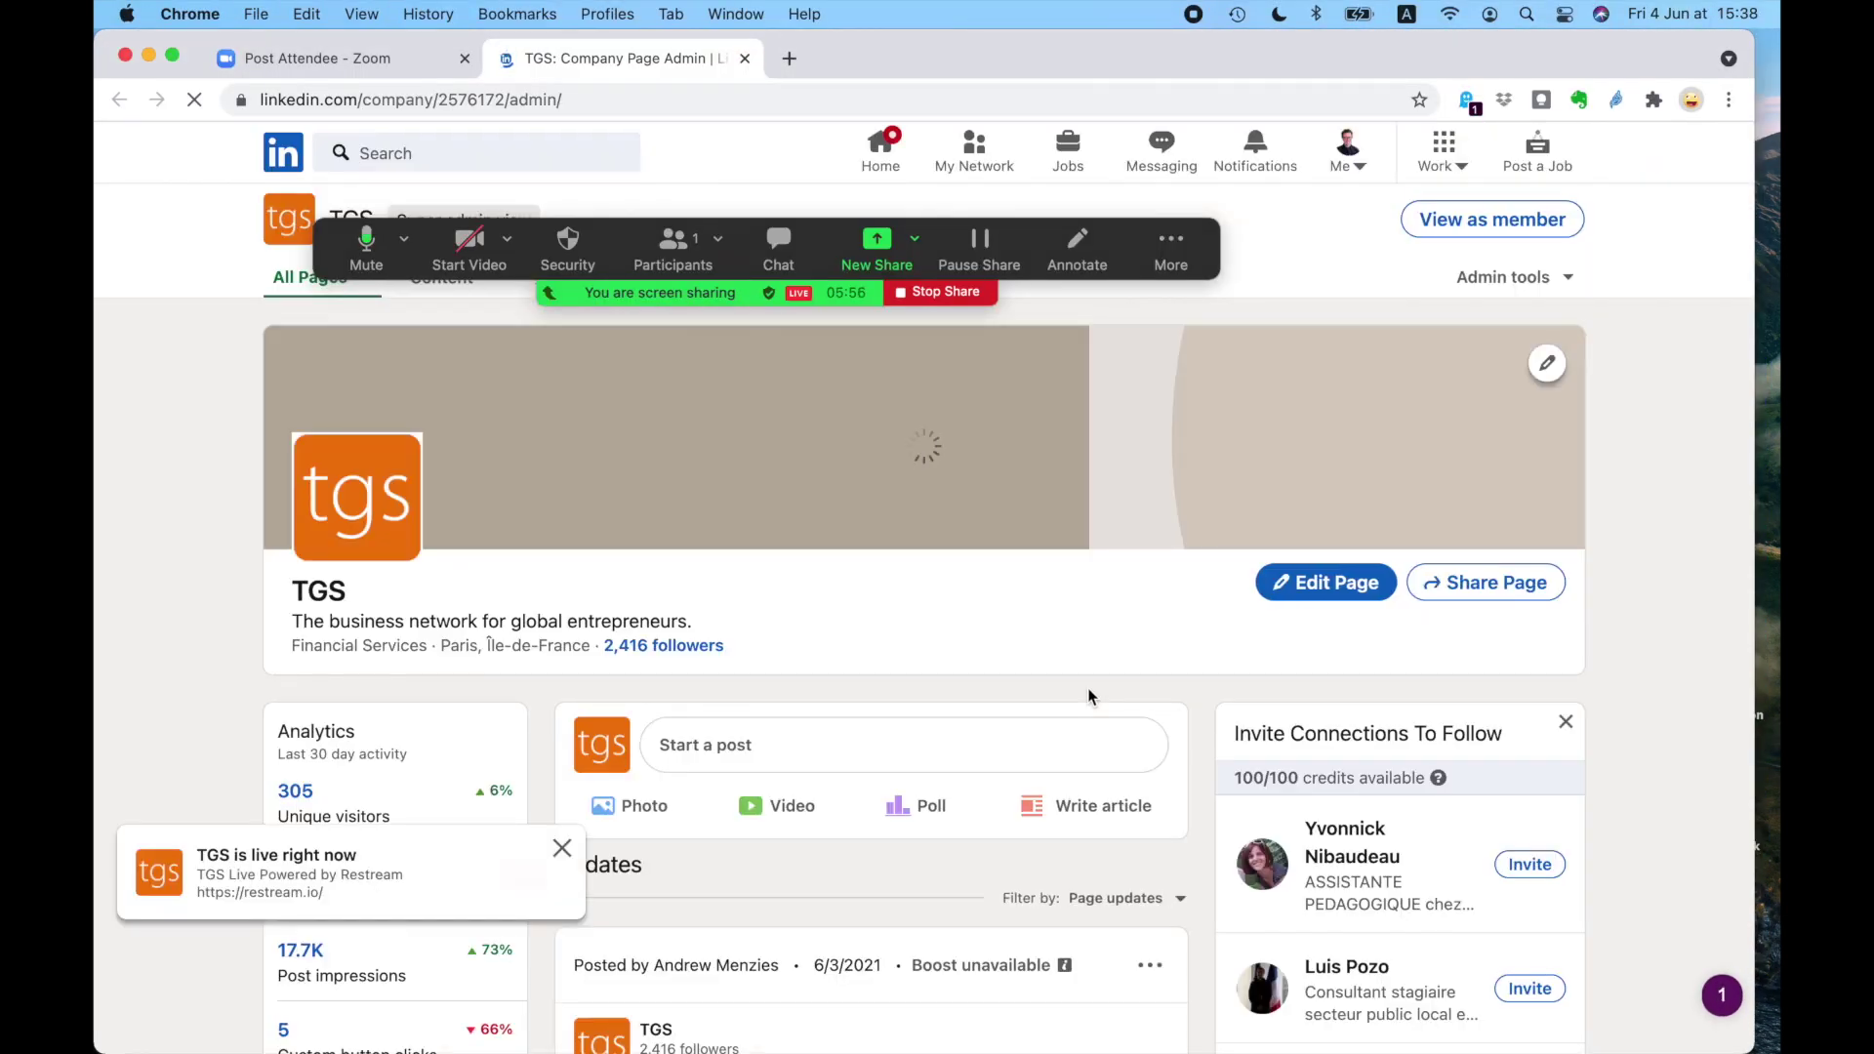
{"action": "scroll", "coordinate": [1089, 695], "scroll_direction": "down", "scroll_amount": 1}
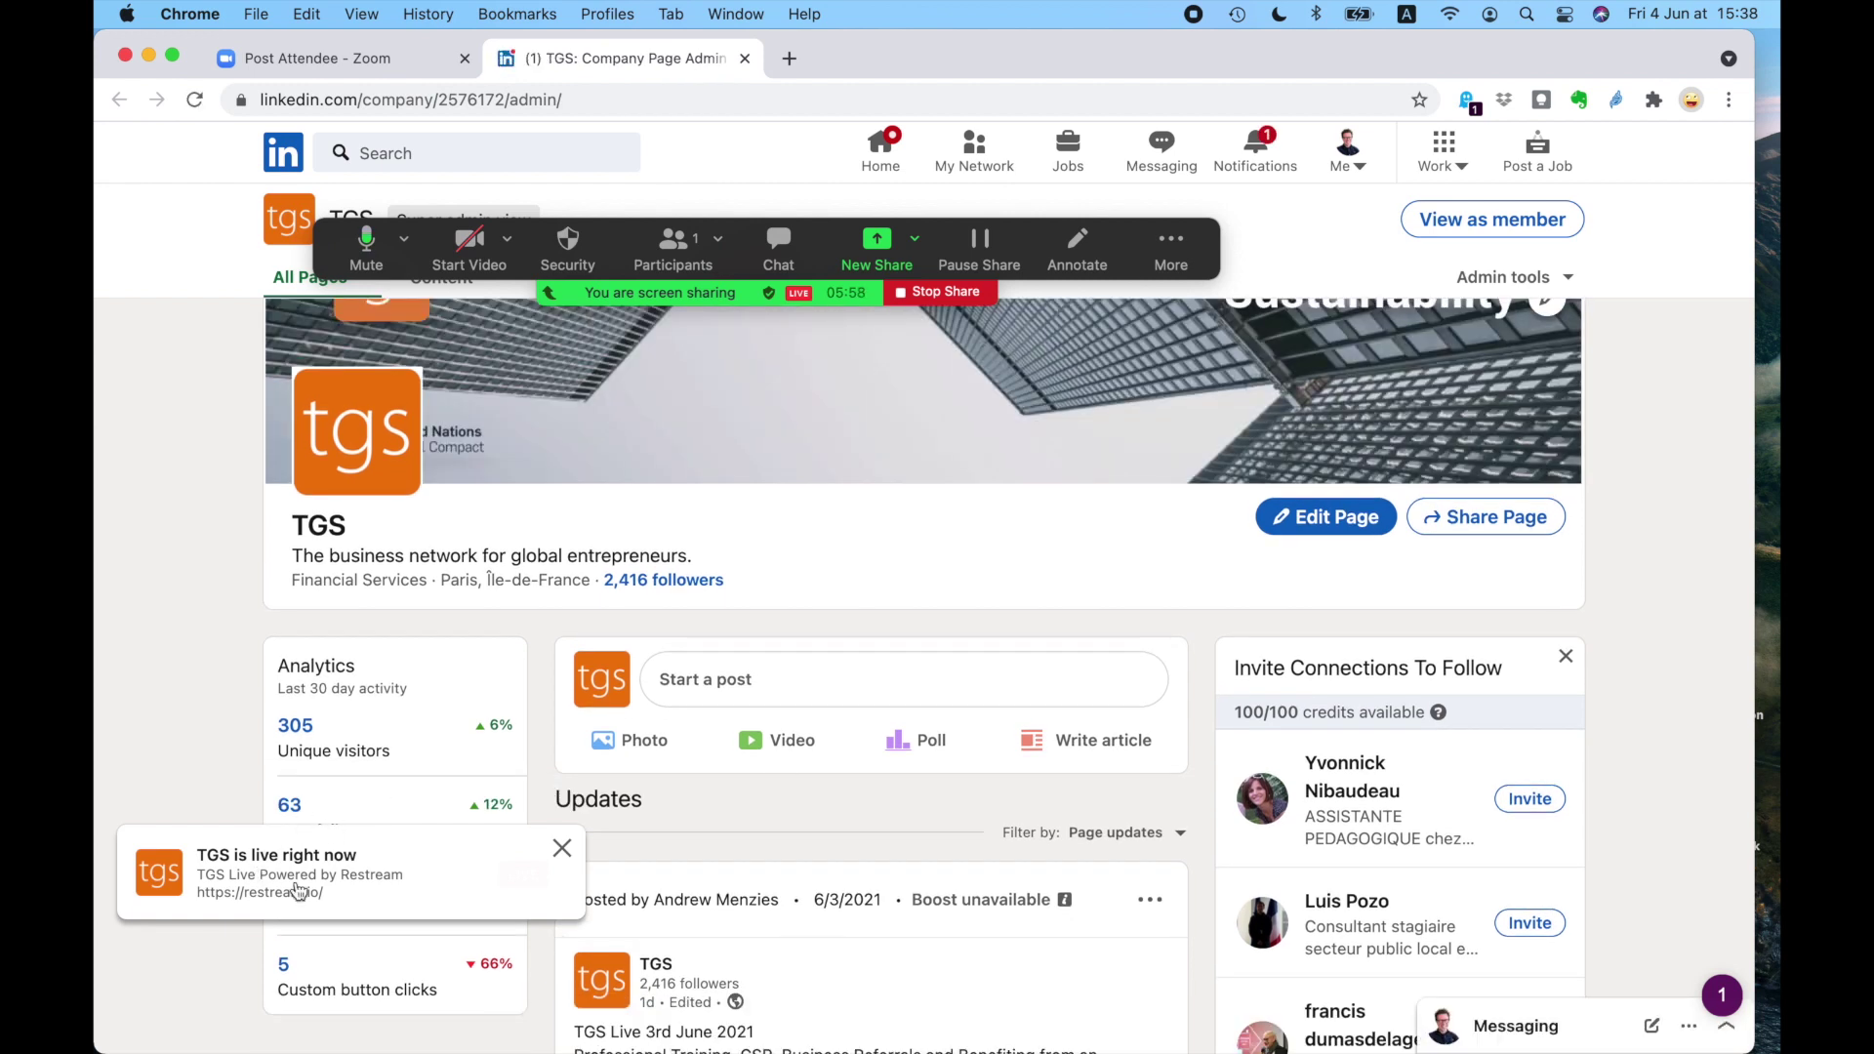
{"action": "scroll", "coordinate": [756, 805], "scroll_direction": "down", "scroll_amount": 2}
{"action": "scroll", "coordinate": [754, 805], "scroll_direction": "down", "scroll_amount": 2}
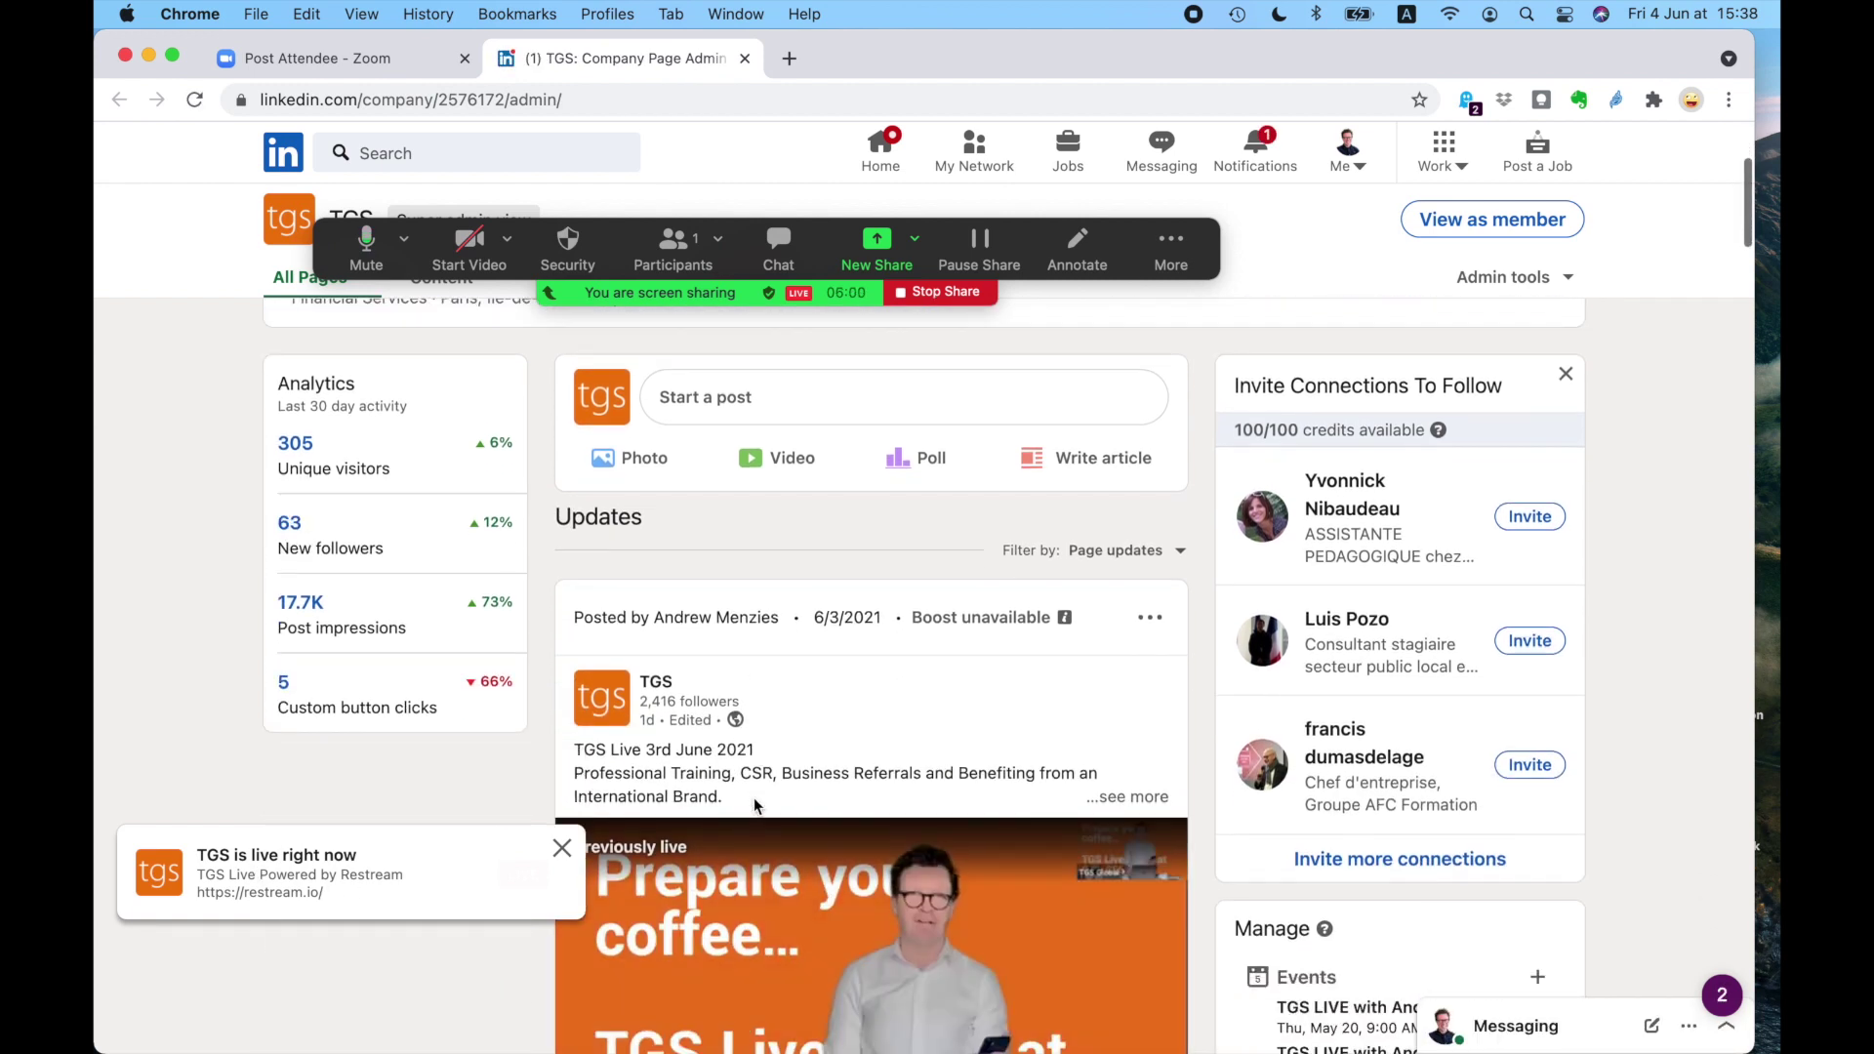
{"action": "scroll", "coordinate": [754, 805], "scroll_direction": "up", "scroll_amount": 1}
{"action": "scroll", "coordinate": [756, 806], "scroll_direction": "up", "scroll_amount": 1}
{"action": "scroll", "coordinate": [756, 806], "scroll_direction": "up", "scroll_amount": 2}
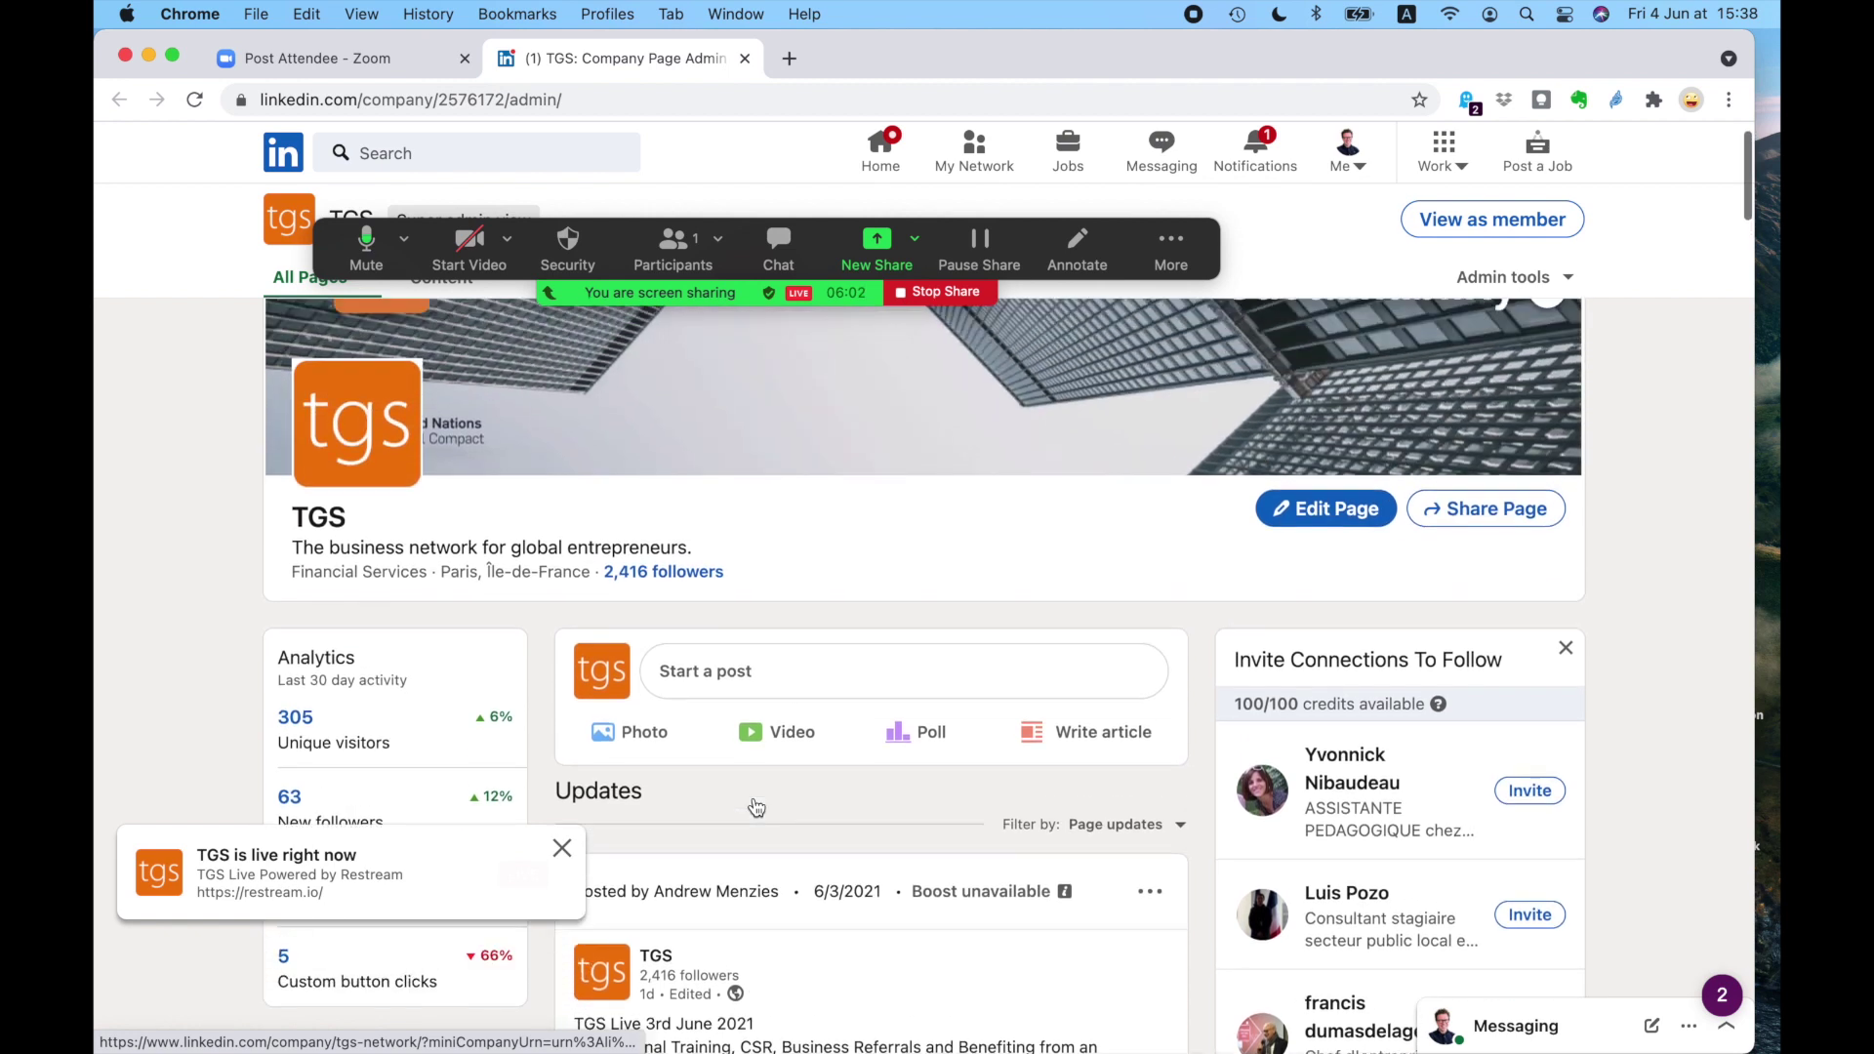
{"action": "scroll", "coordinate": [754, 805], "scroll_direction": "up", "scroll_amount": 1}
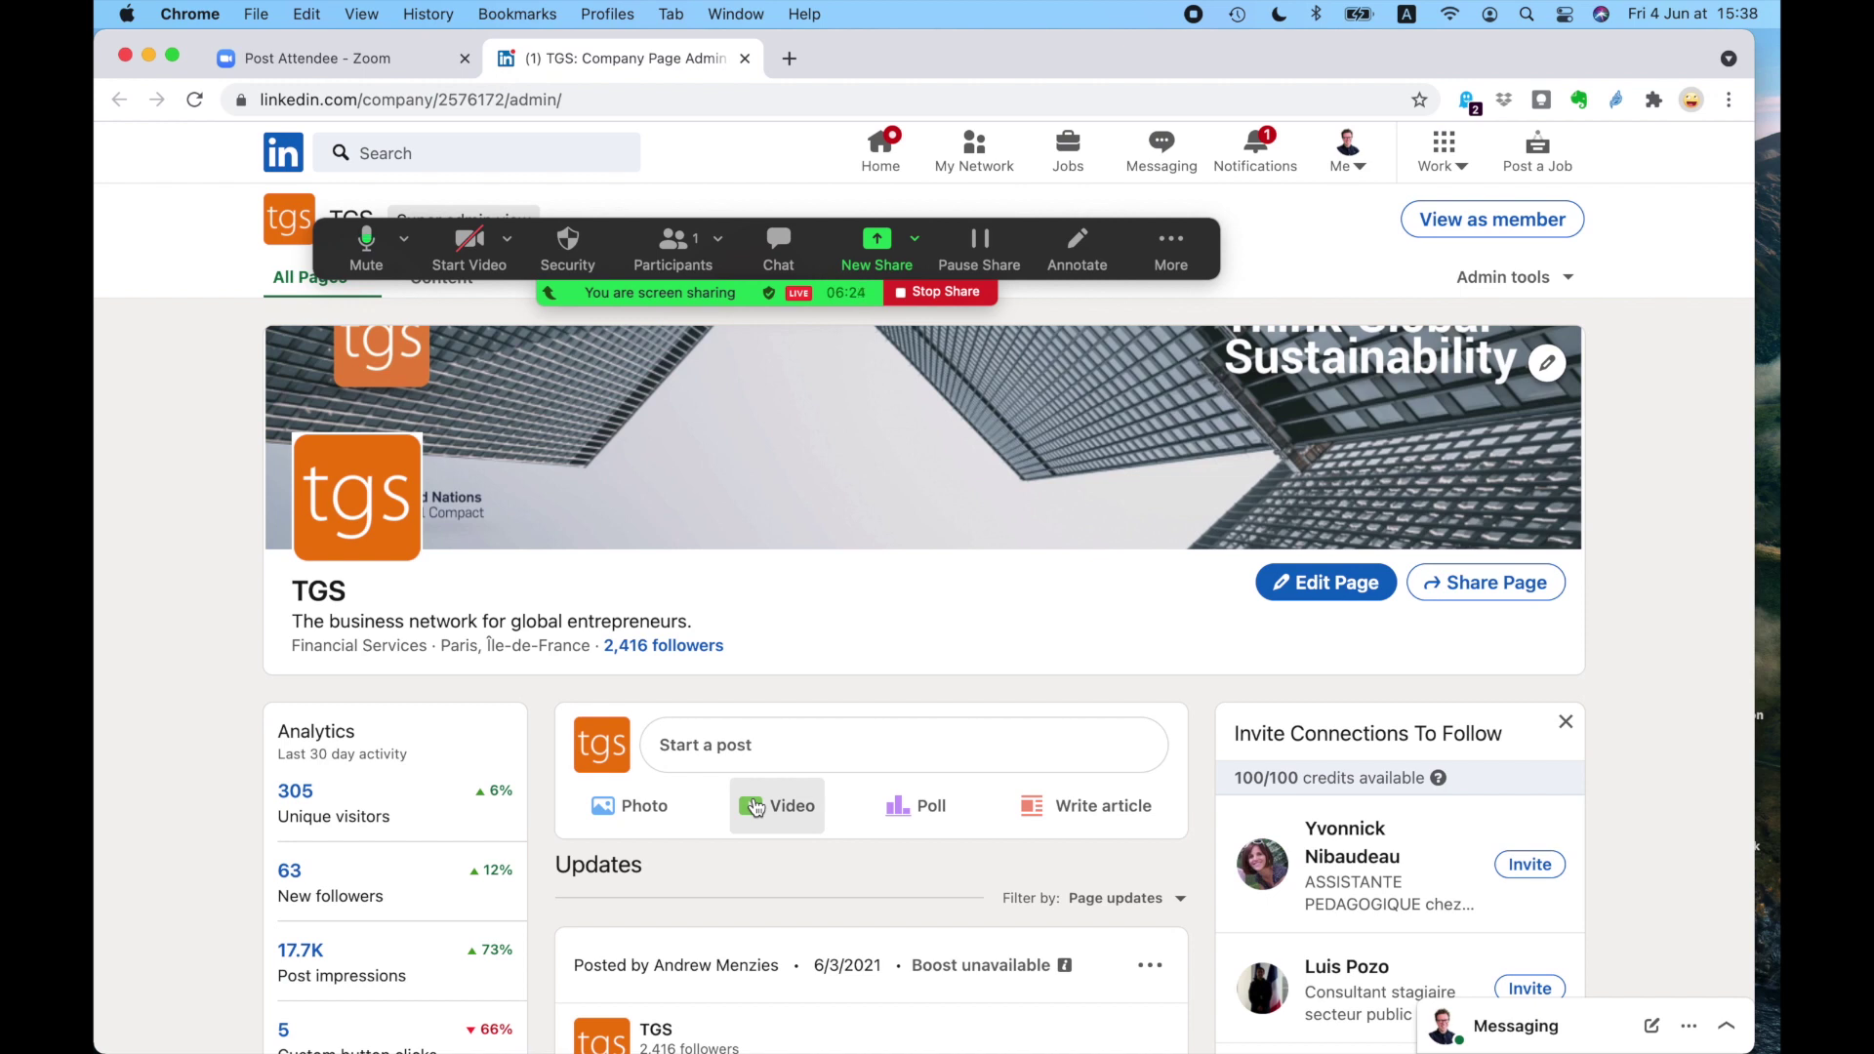
- Alternate between the TGS Live Thursdays image and the LinkedIn company page, finishing with the image in front
{"action": "key", "text": "ctrl+Up"}
{"action": "left_click", "coordinate": [326, 376]}
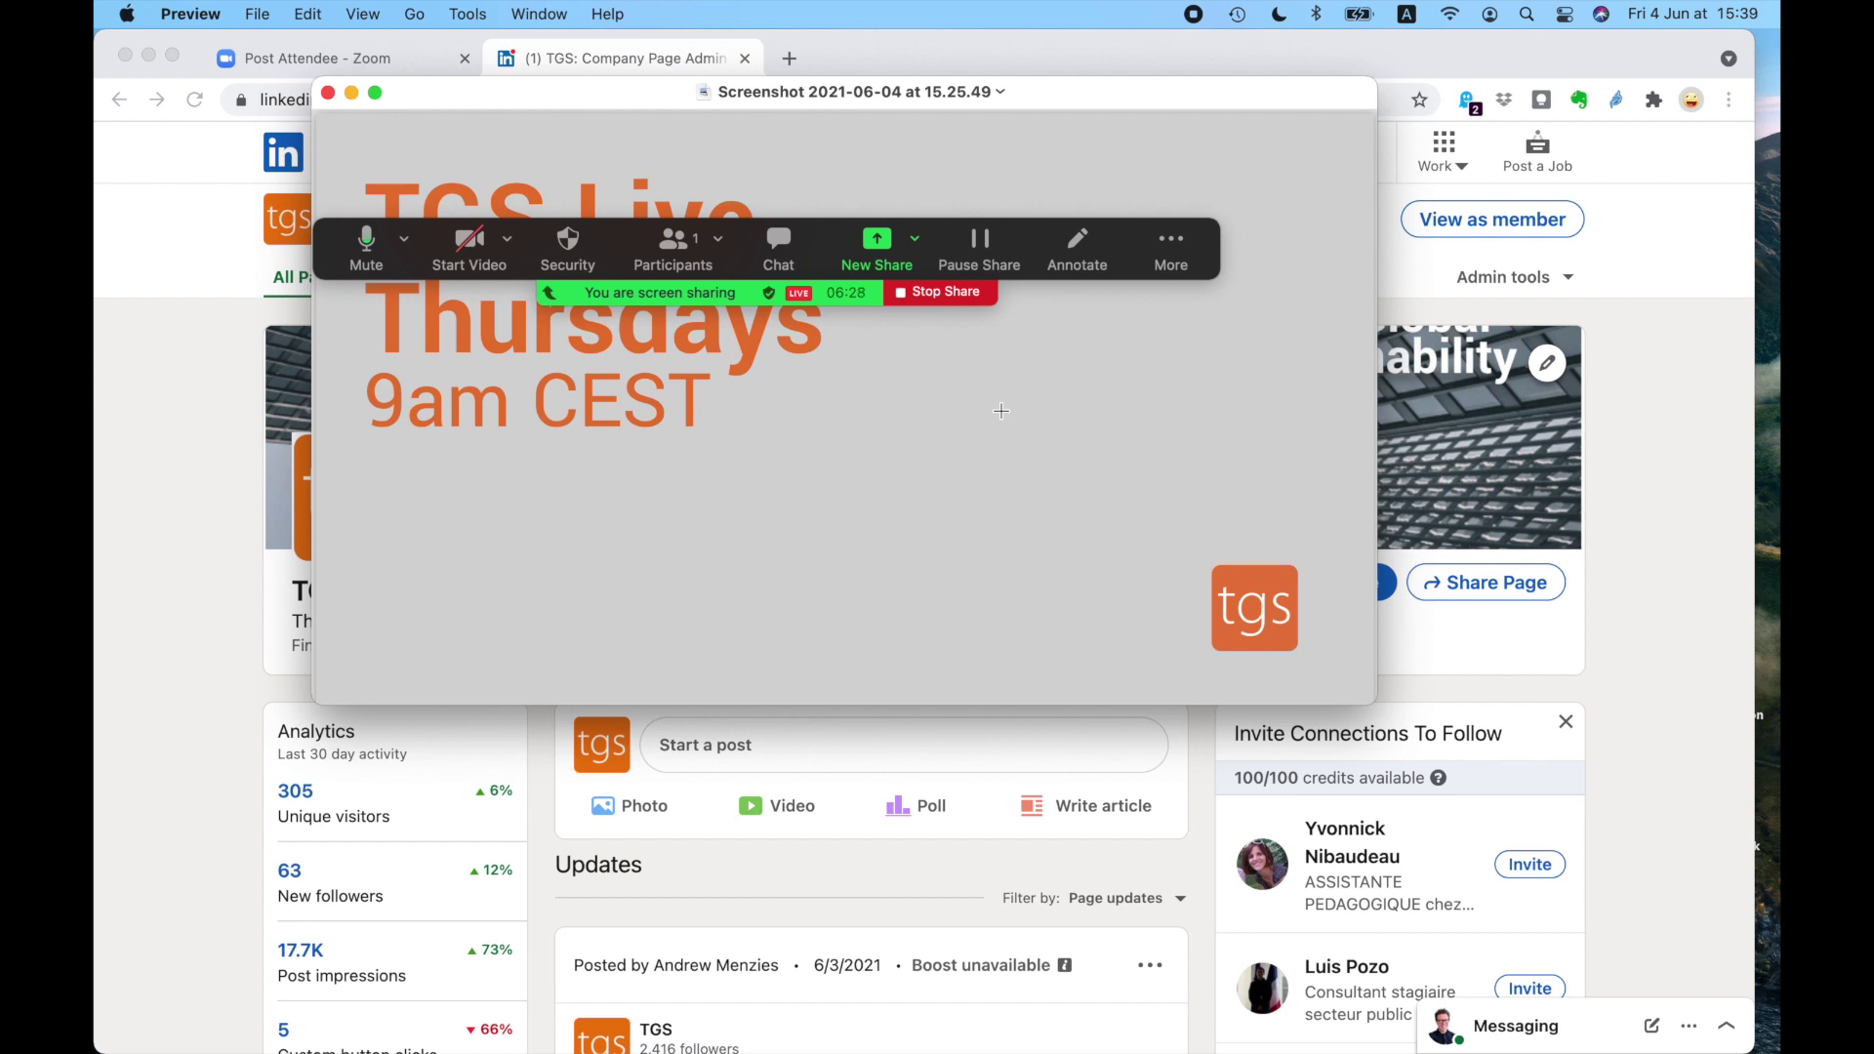
{"action": "left_click", "coordinate": [686, 59]}
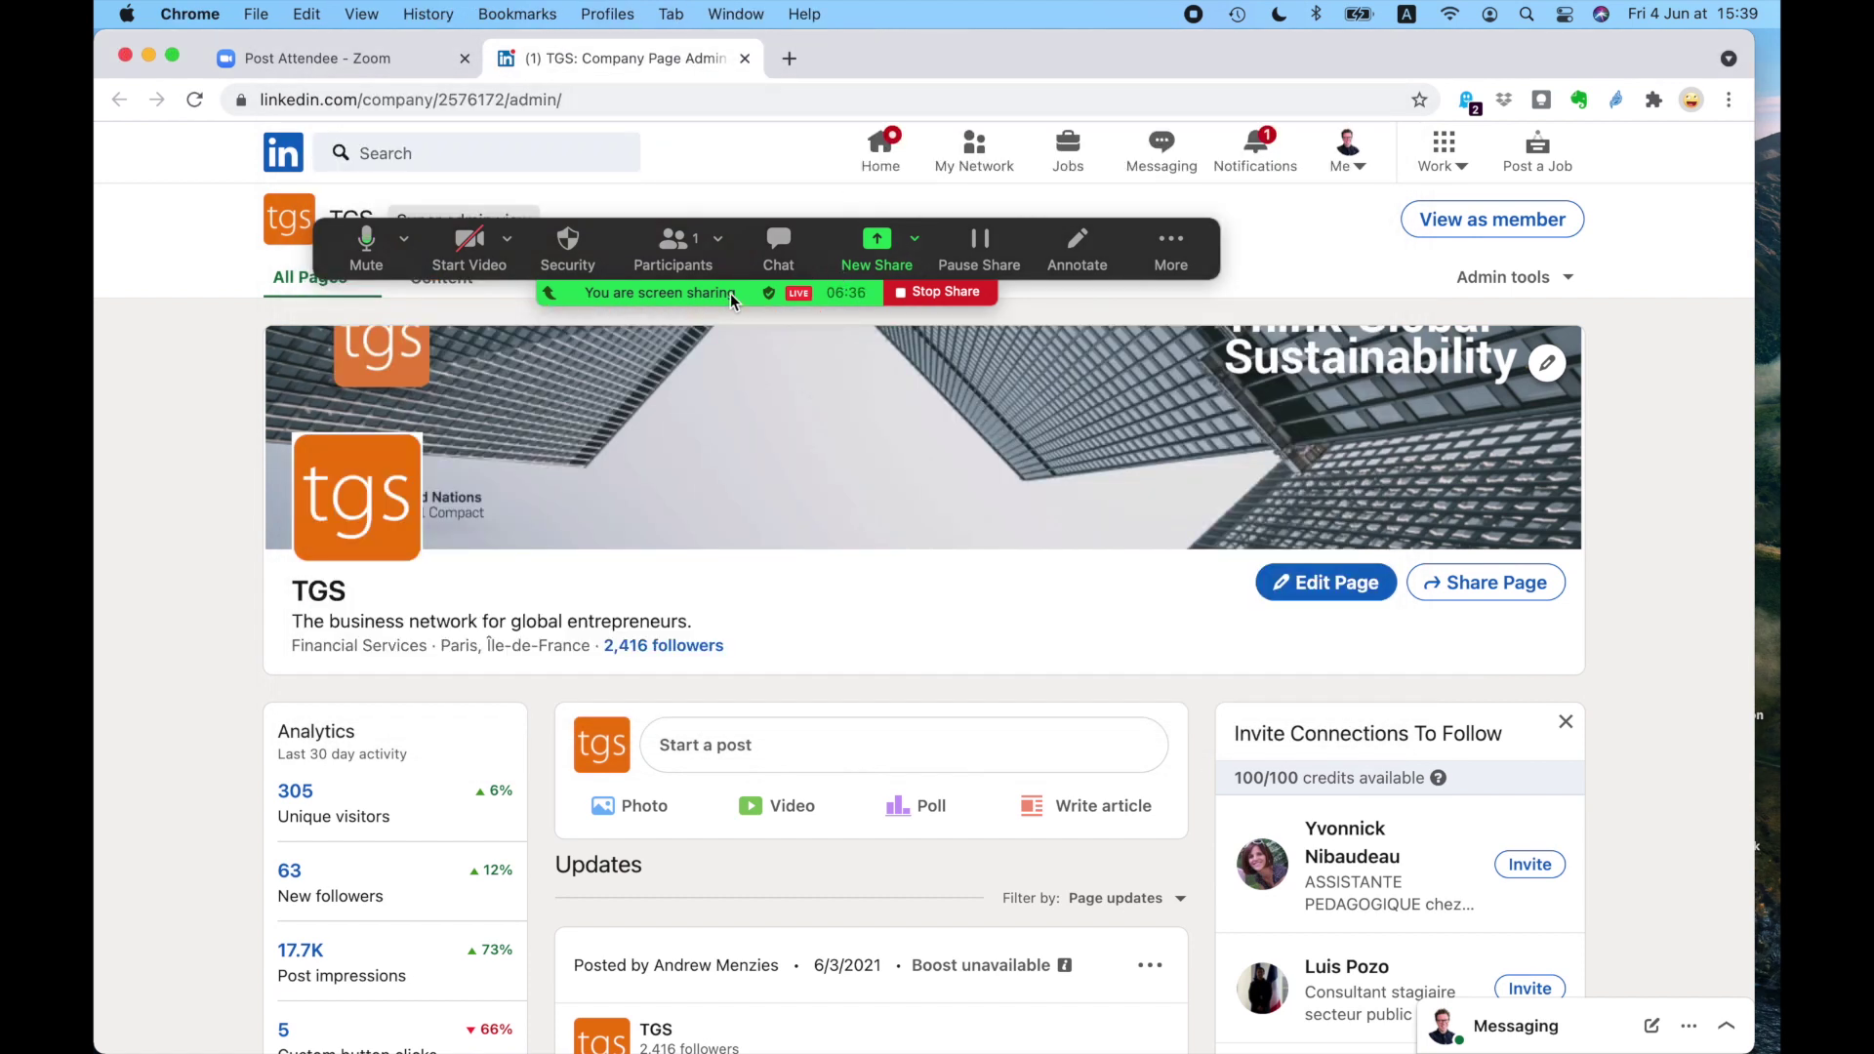
{"action": "key", "text": "ctrl+Up"}
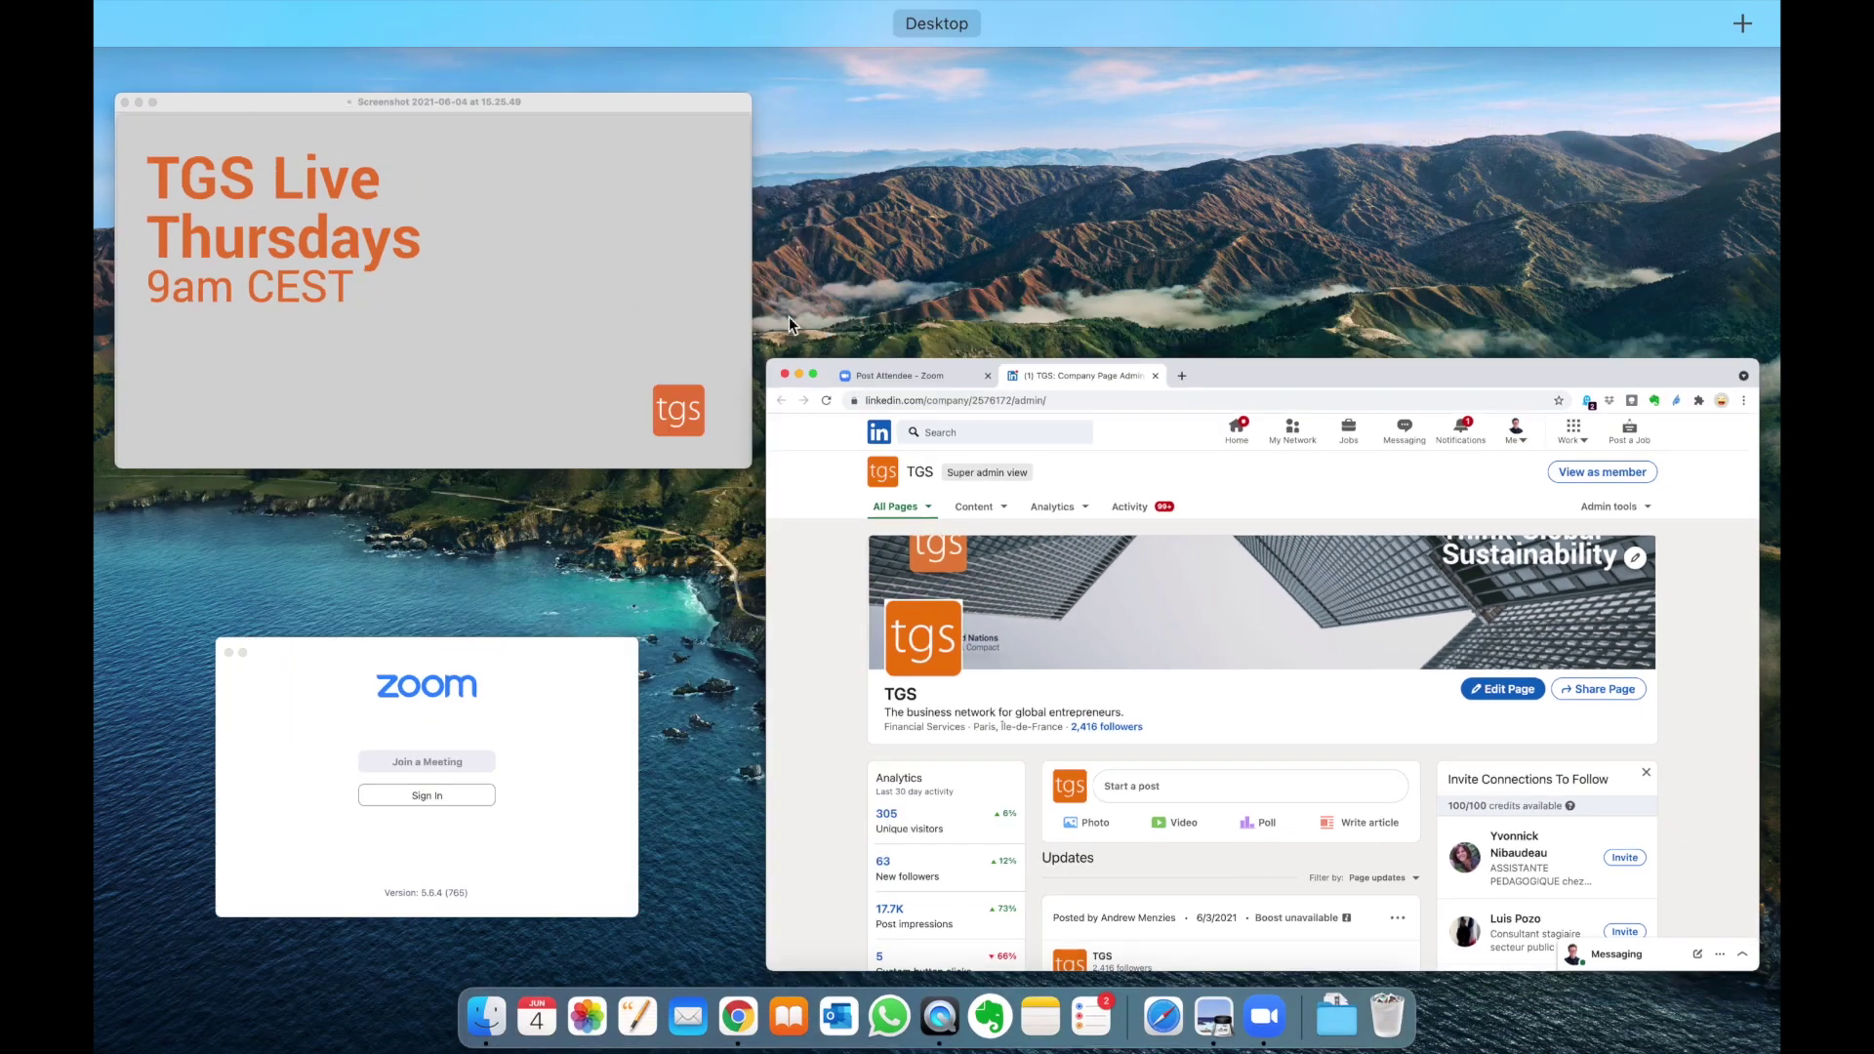
{"action": "left_click", "coordinate": [589, 371]}
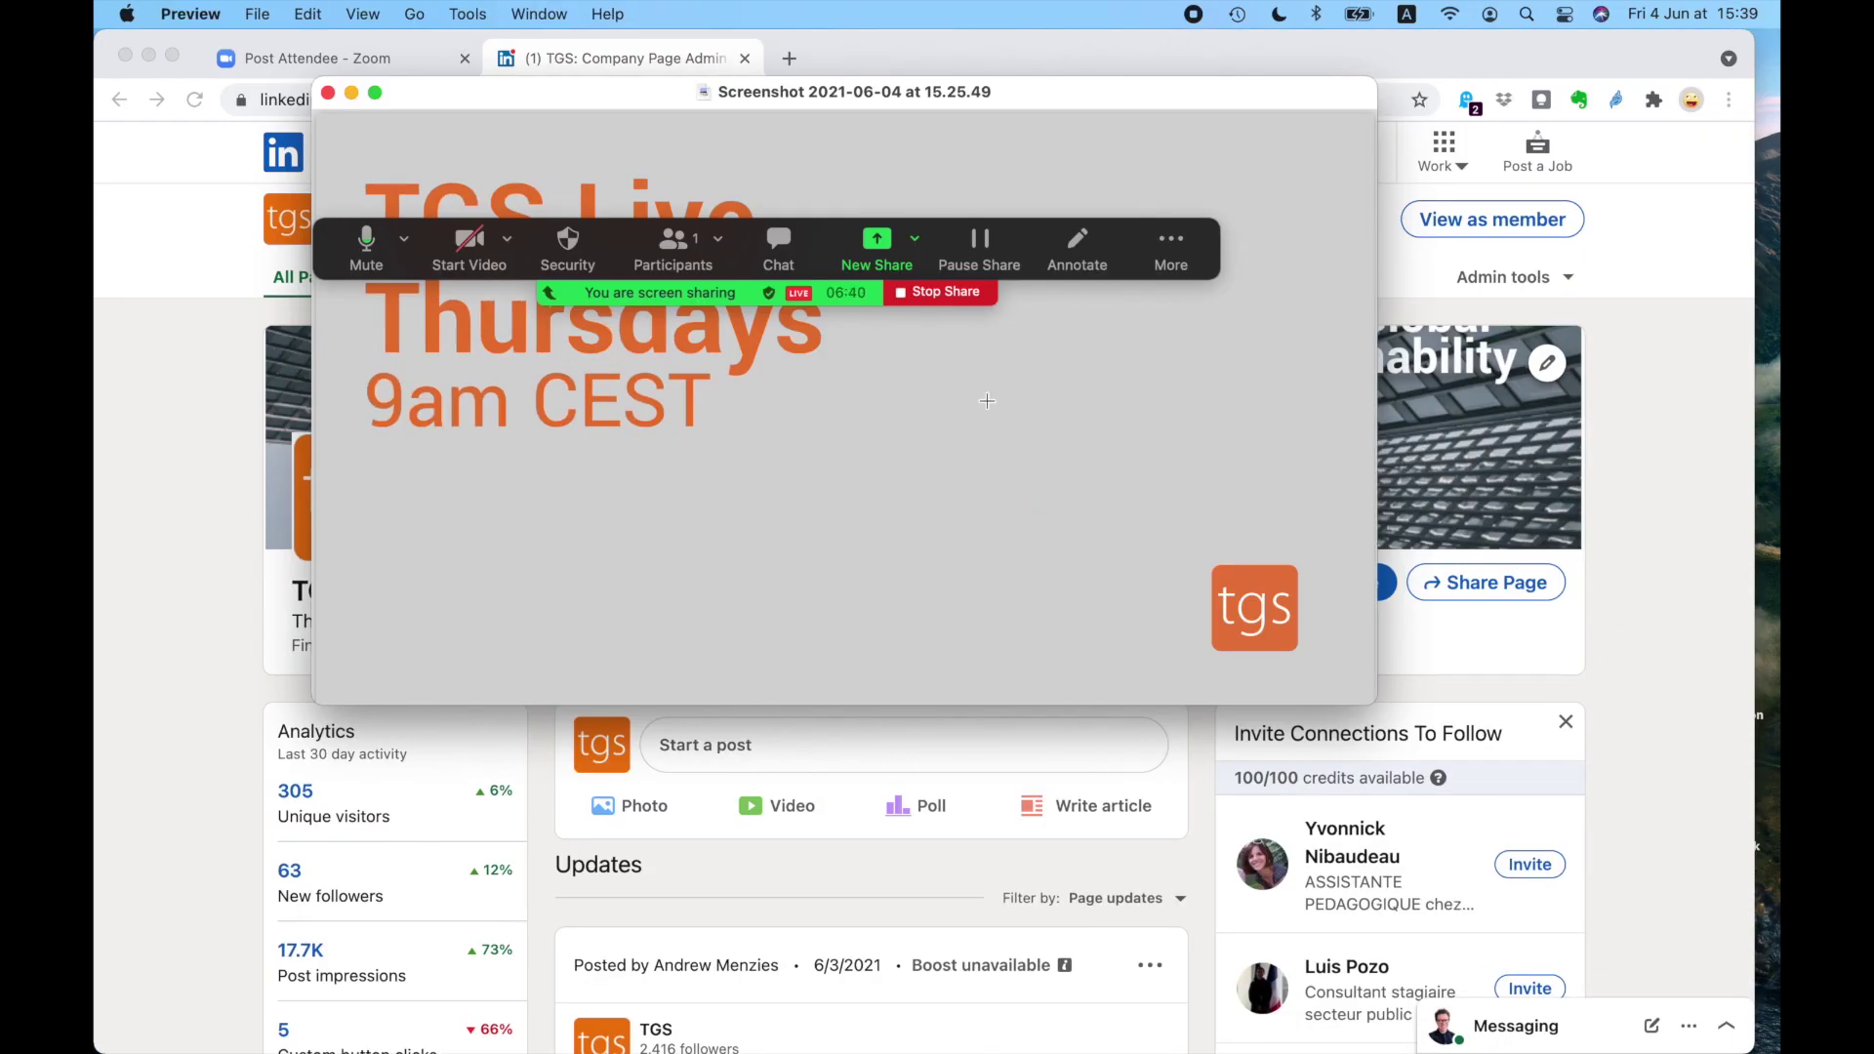
- End the Zoom screen share and stop the live stream on the custom live streaming service
{"action": "left_click", "coordinate": [918, 295]}
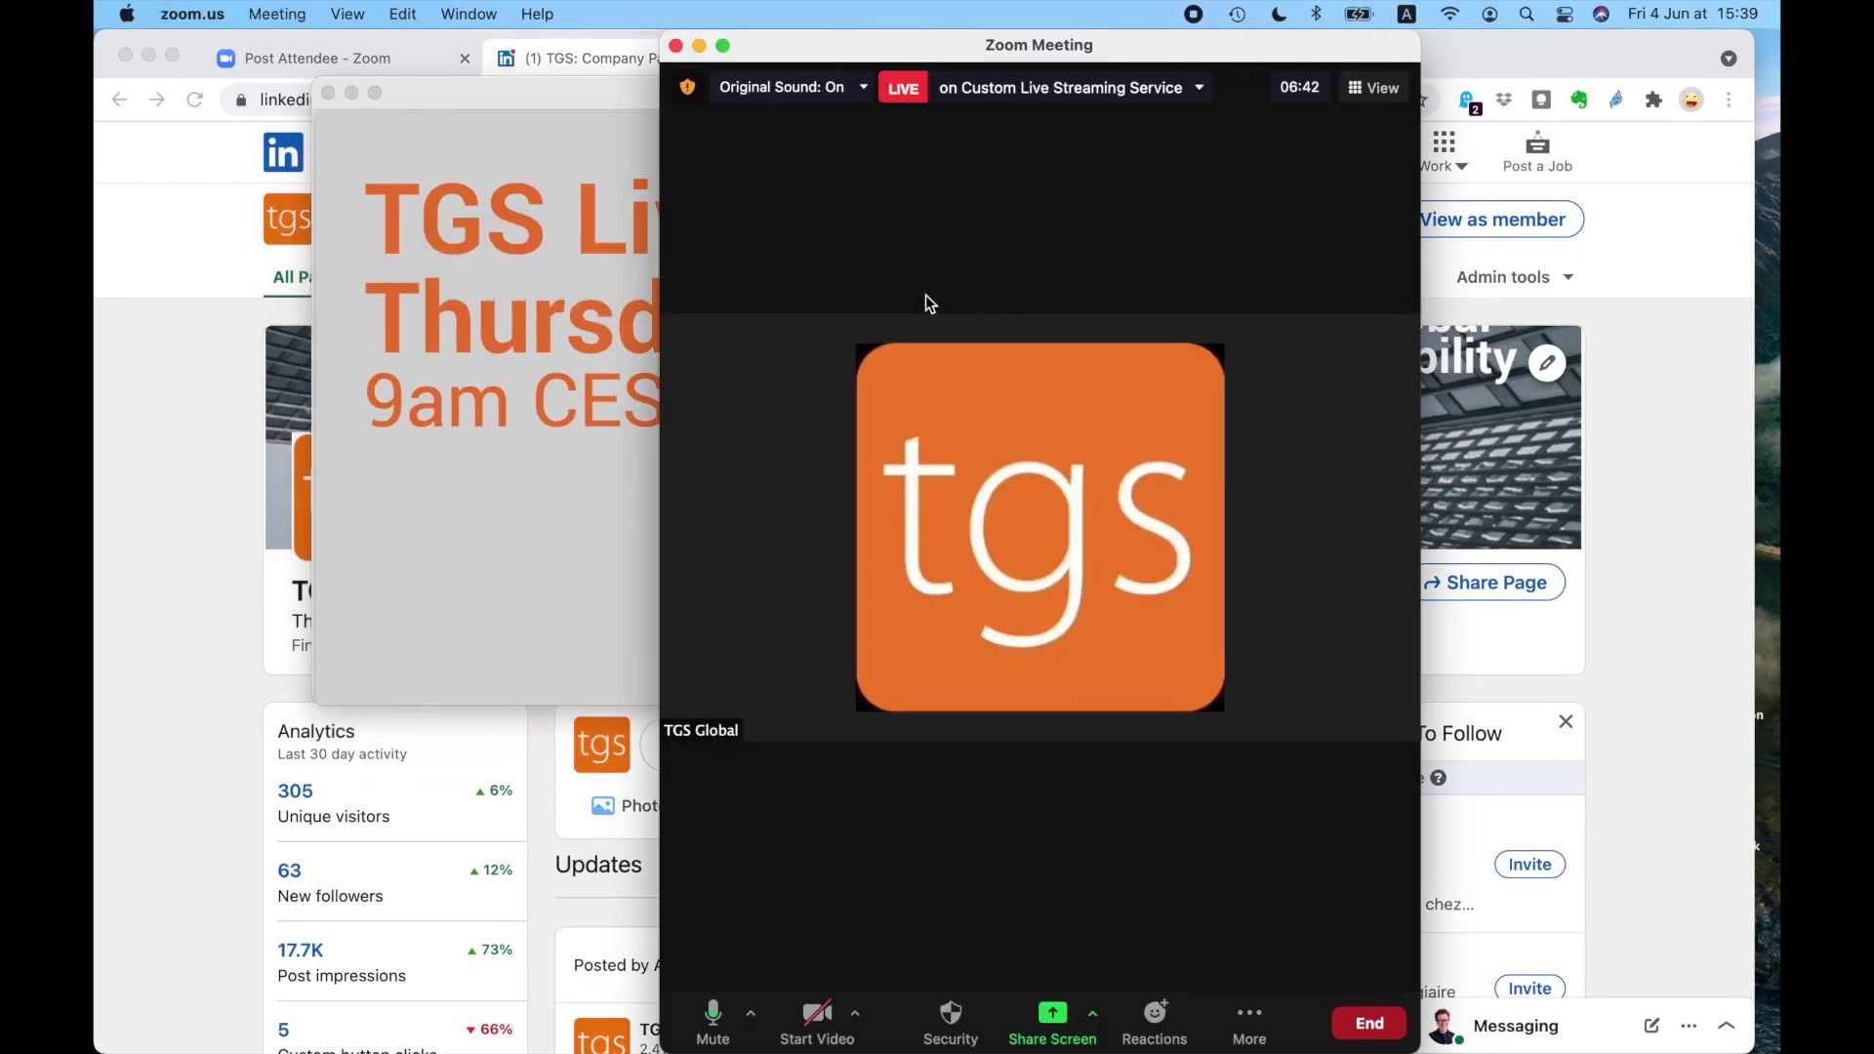
{"action": "left_click", "coordinate": [1187, 93]}
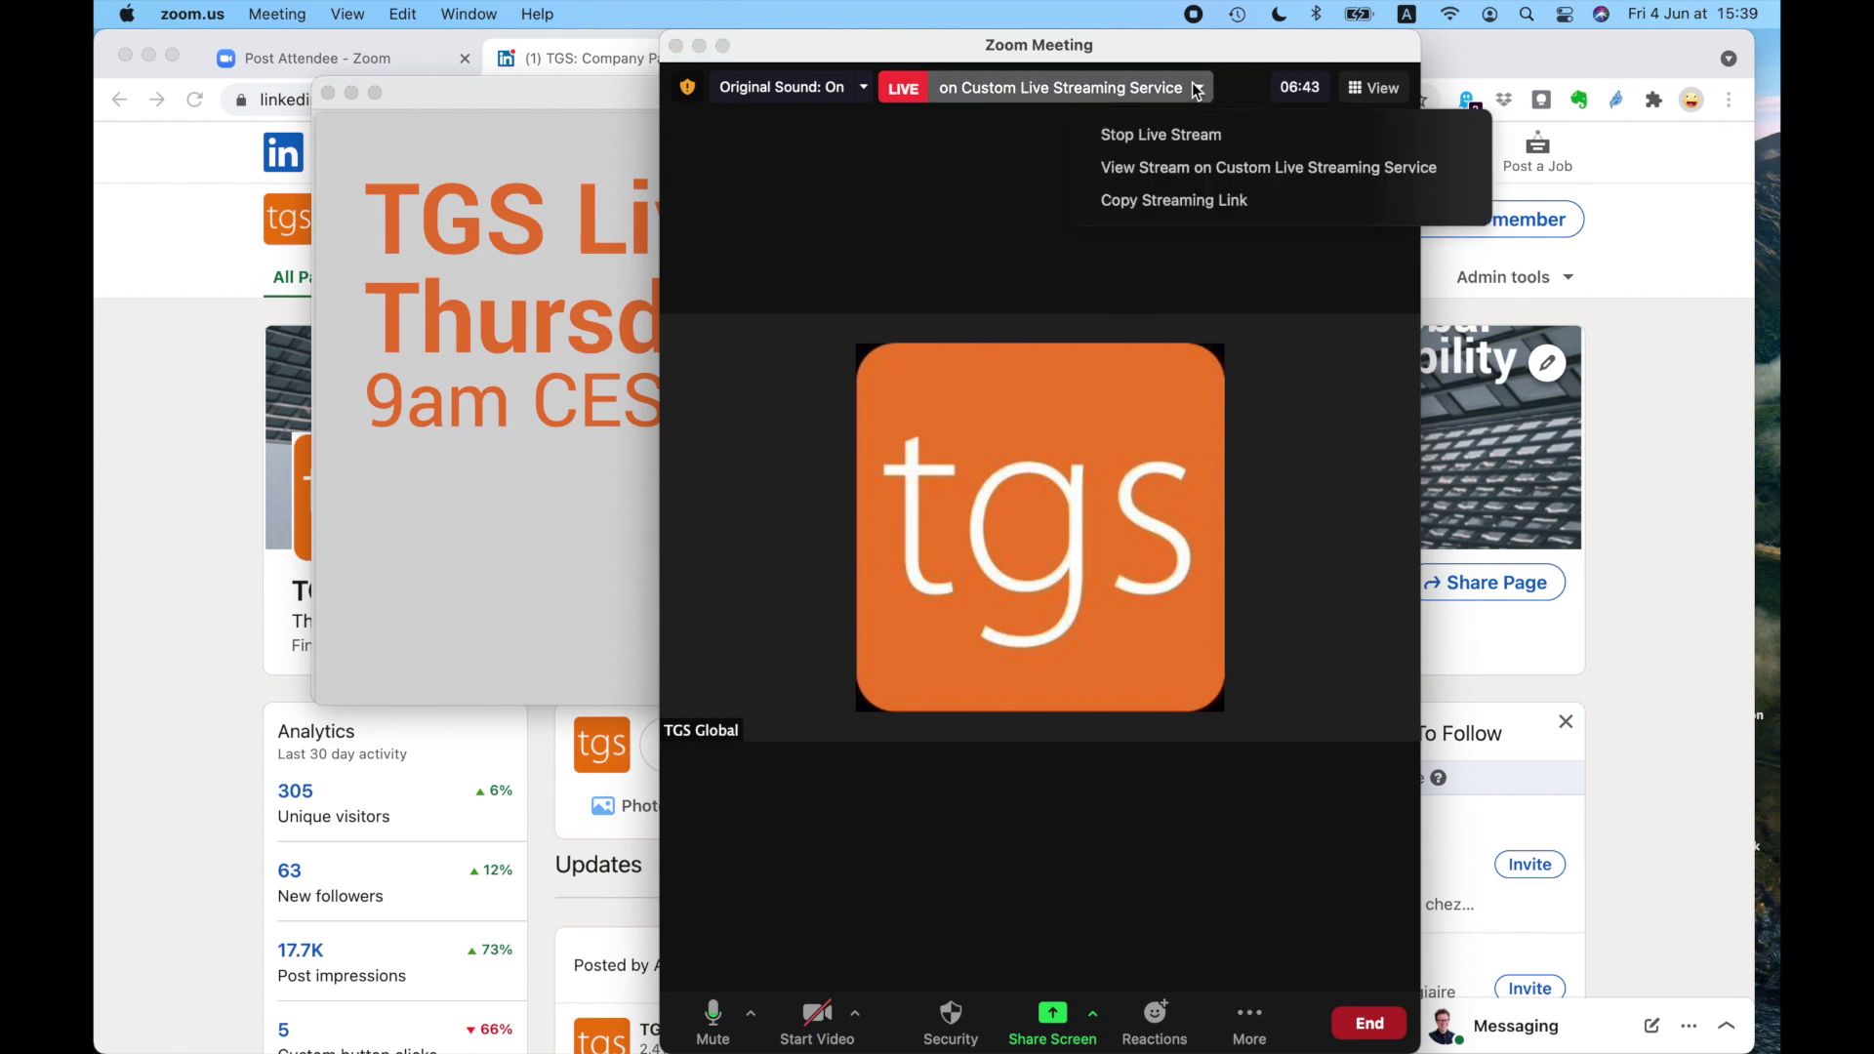
{"action": "left_click", "coordinate": [1193, 144]}
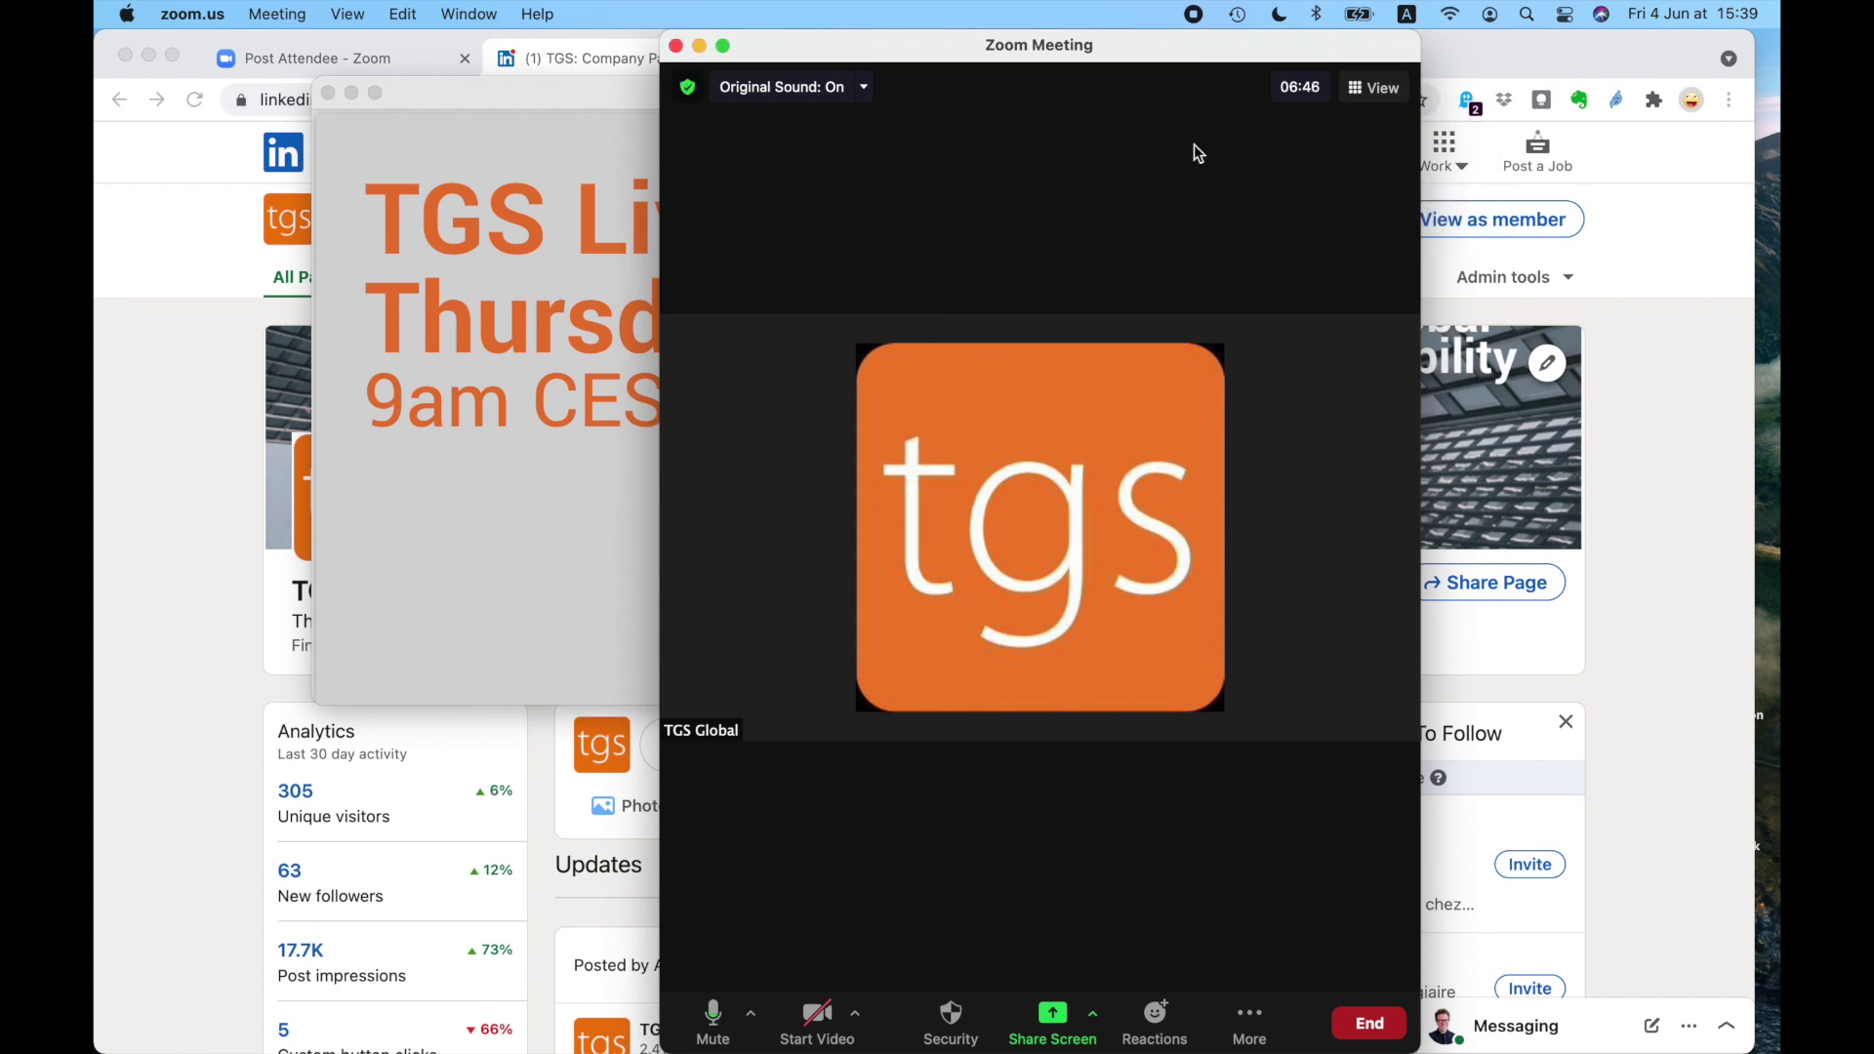
- Close the TGS Live Thursdays image in Preview
{"action": "left_click", "coordinate": [521, 387]}
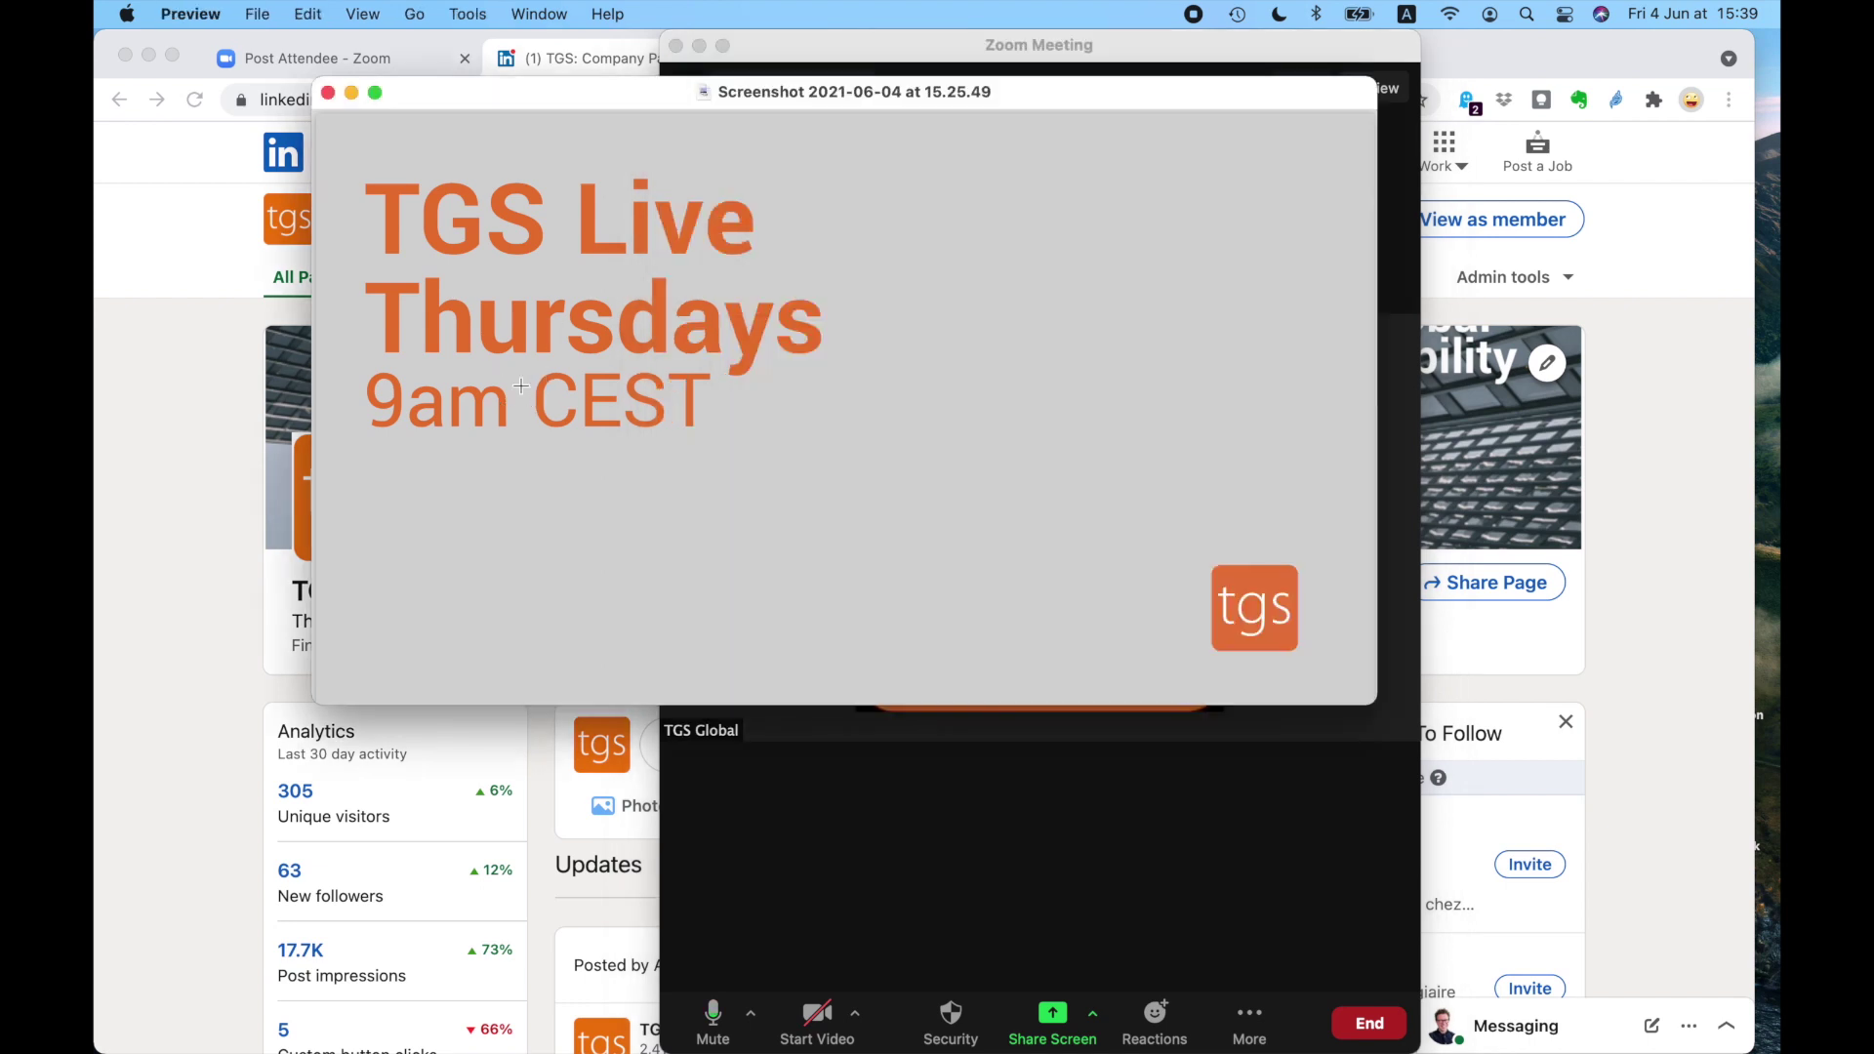
{"action": "left_click", "coordinate": [328, 93]}
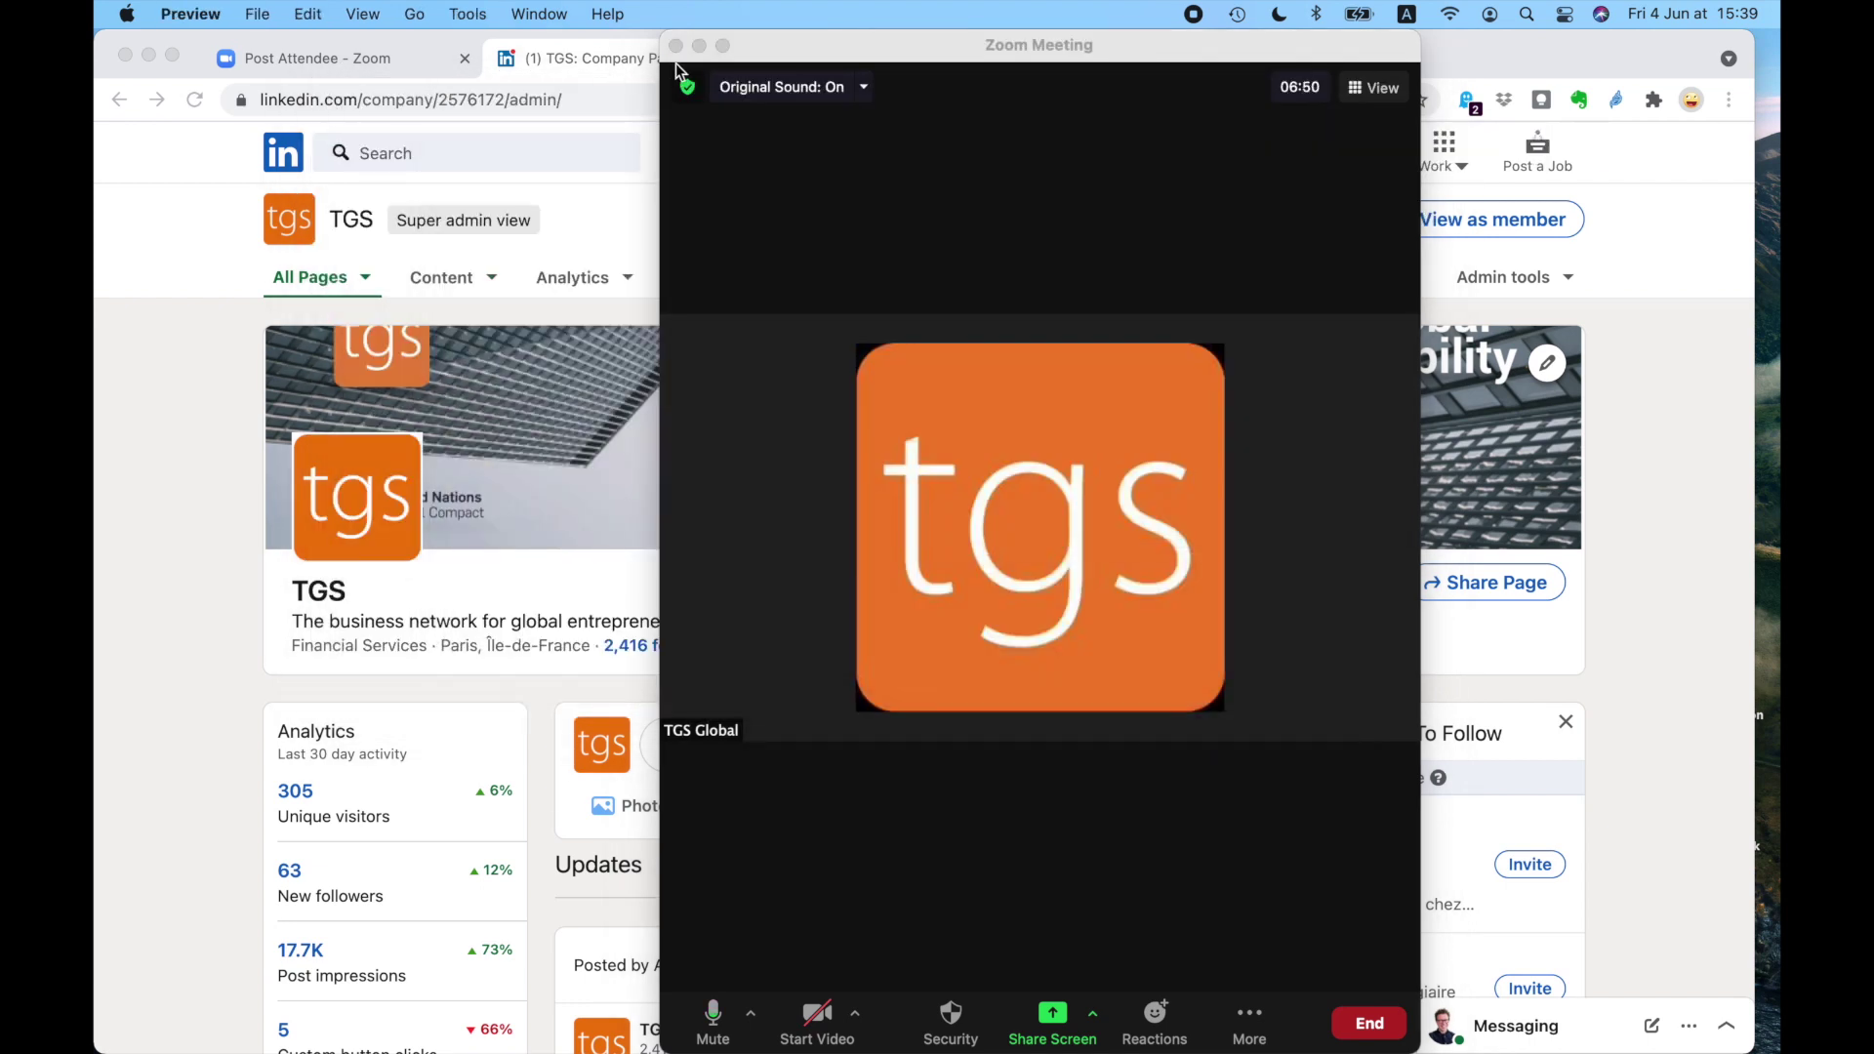